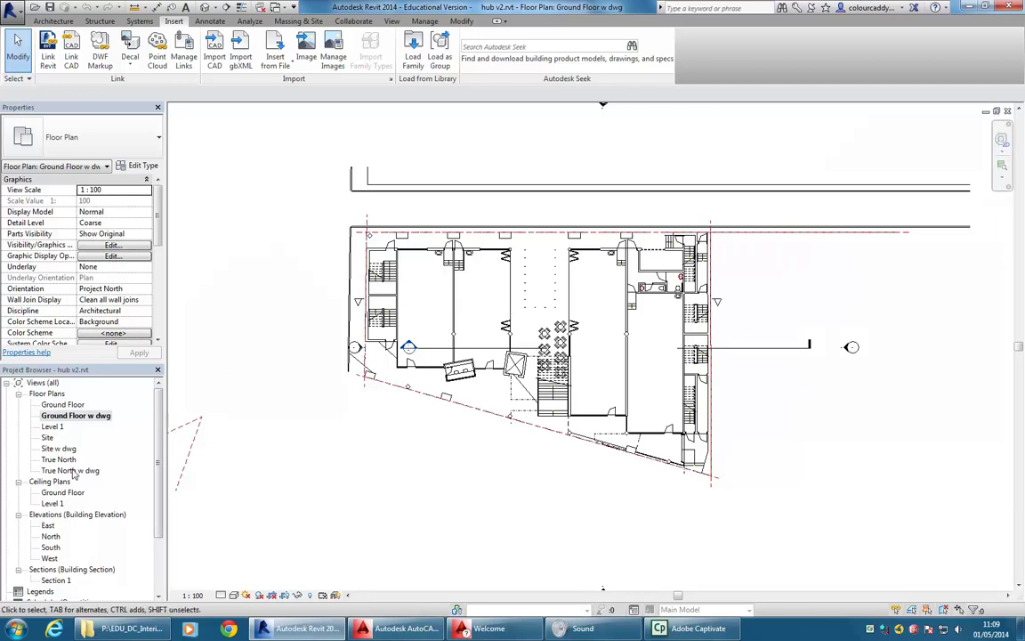
Open the Site w dwg floor plan and select the four reference planes that outline the site boundary.
{"action": "double_click", "coordinate": [58, 449]}
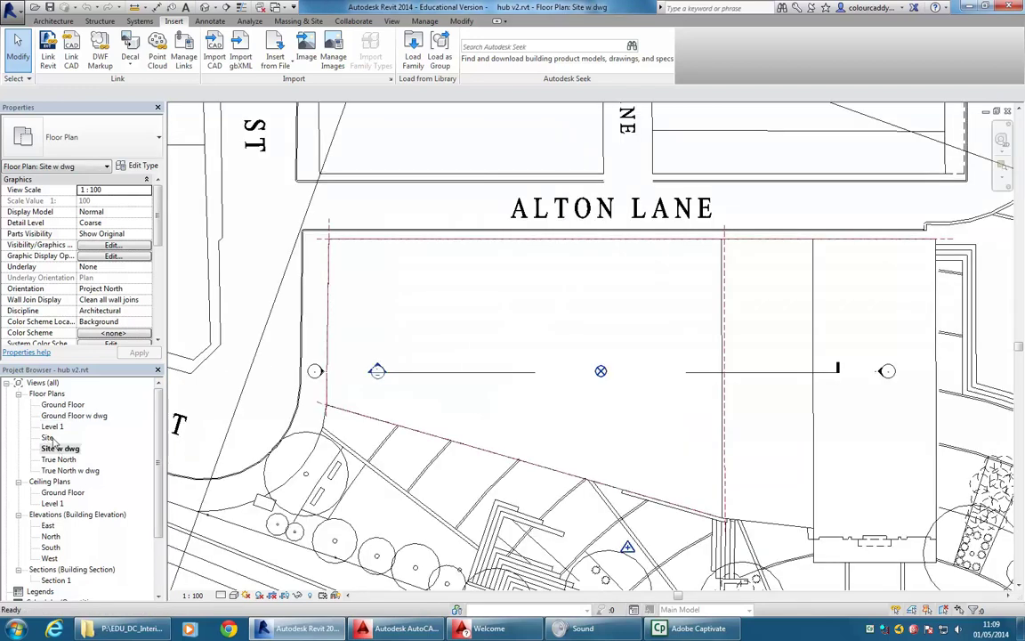
{"action": "scroll", "coordinate": [472, 302], "scroll_direction": "down", "scroll_amount": 5}
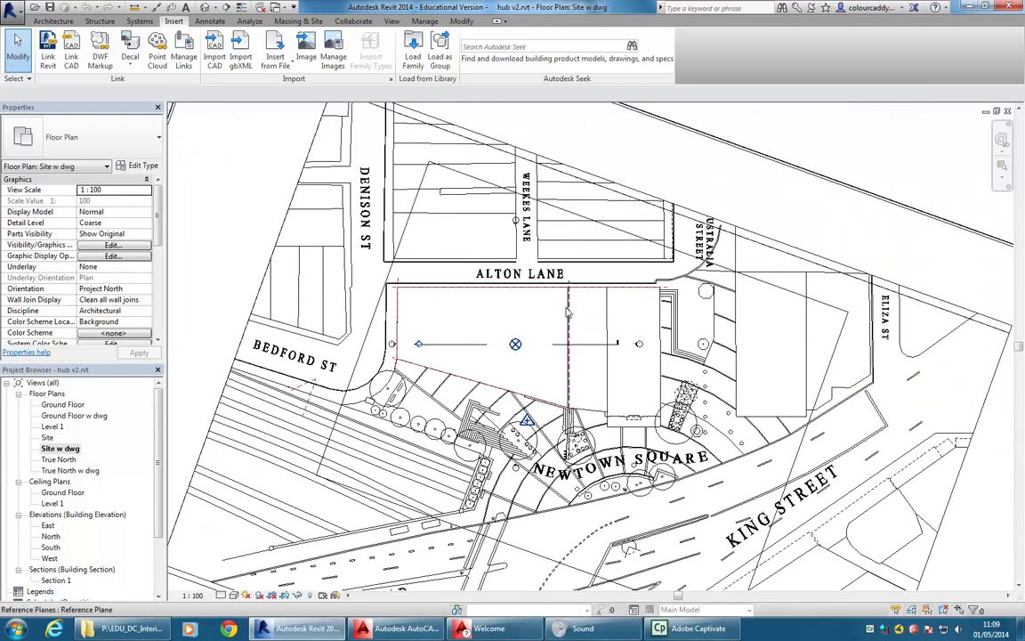
{"action": "scroll", "coordinate": [461, 303], "scroll_direction": "up", "scroll_amount": 3}
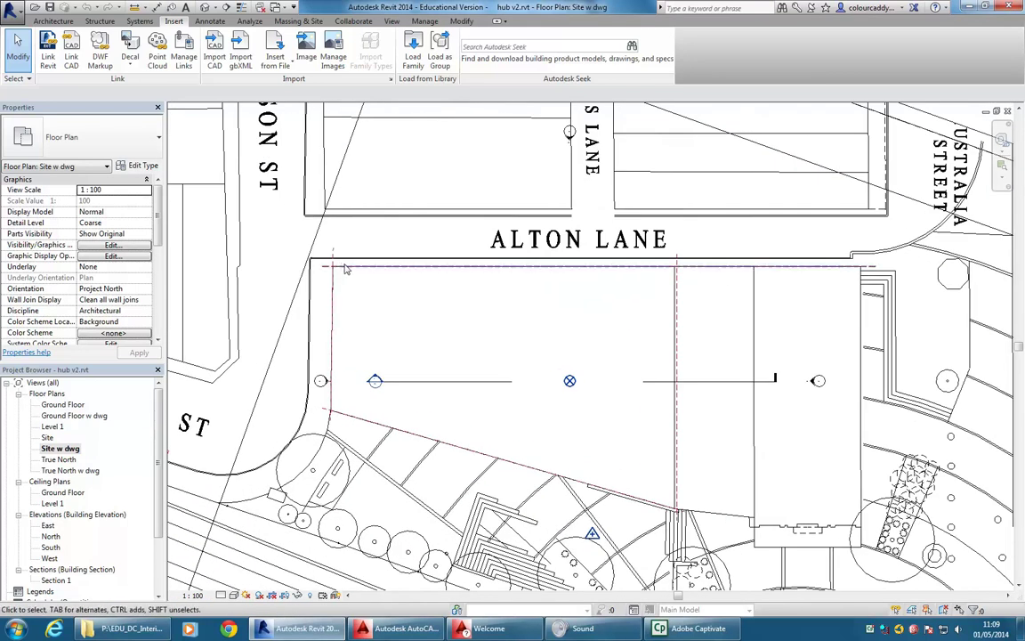
{"action": "scroll", "coordinate": [302, 276], "scroll_direction": "up", "scroll_amount": 2}
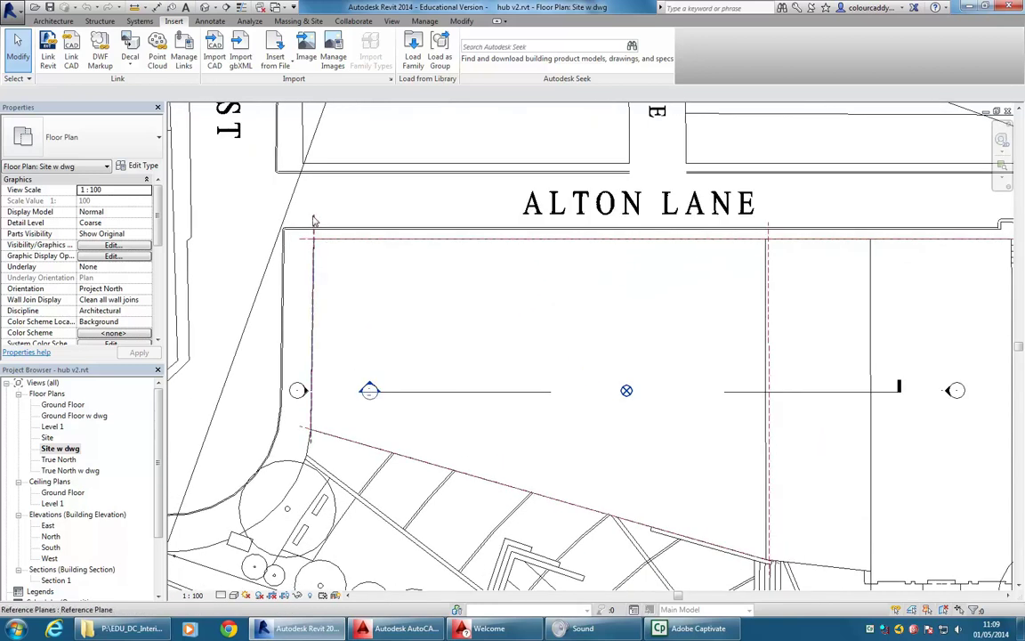
{"action": "left_click", "coordinate": [313, 218]}
{"action": "left_click", "coordinate": [310, 240], "text": "ctrl"}
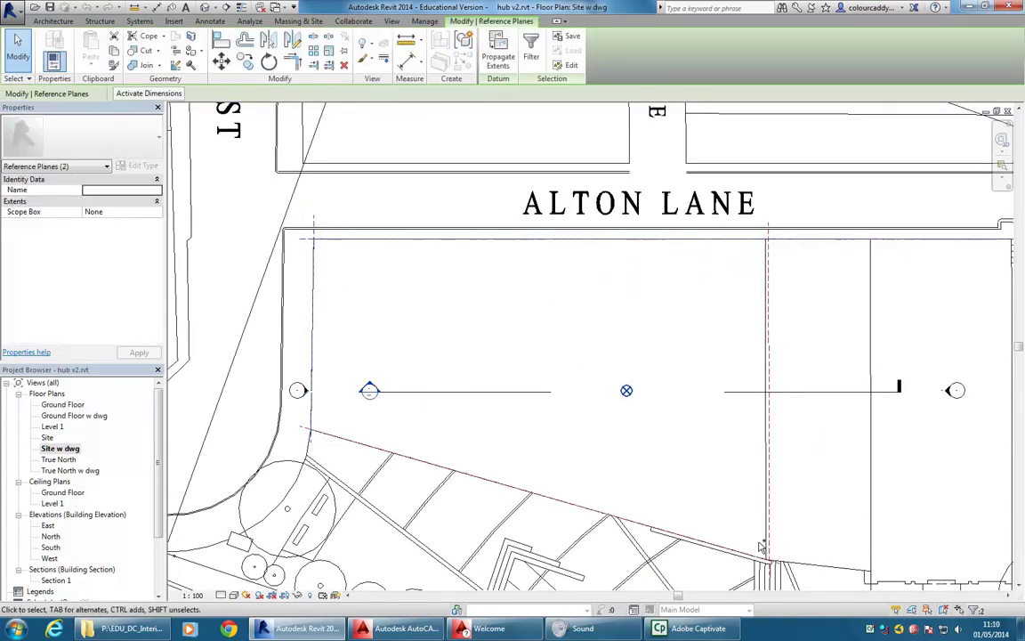
{"action": "left_click", "coordinate": [771, 525], "text": "ctrl"}
{"action": "left_click", "coordinate": [582, 507], "text": "ctrl"}
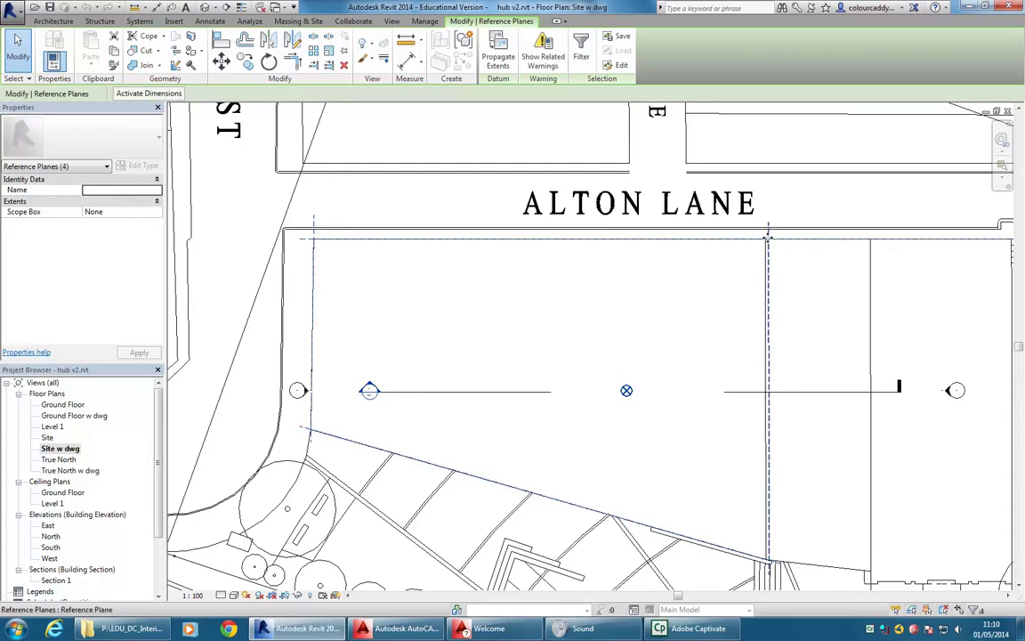
Return to the Ground Floor w dwg plan, clear the selection and examine the building against its boundary reference planes.
{"action": "double_click", "coordinate": [89, 416]}
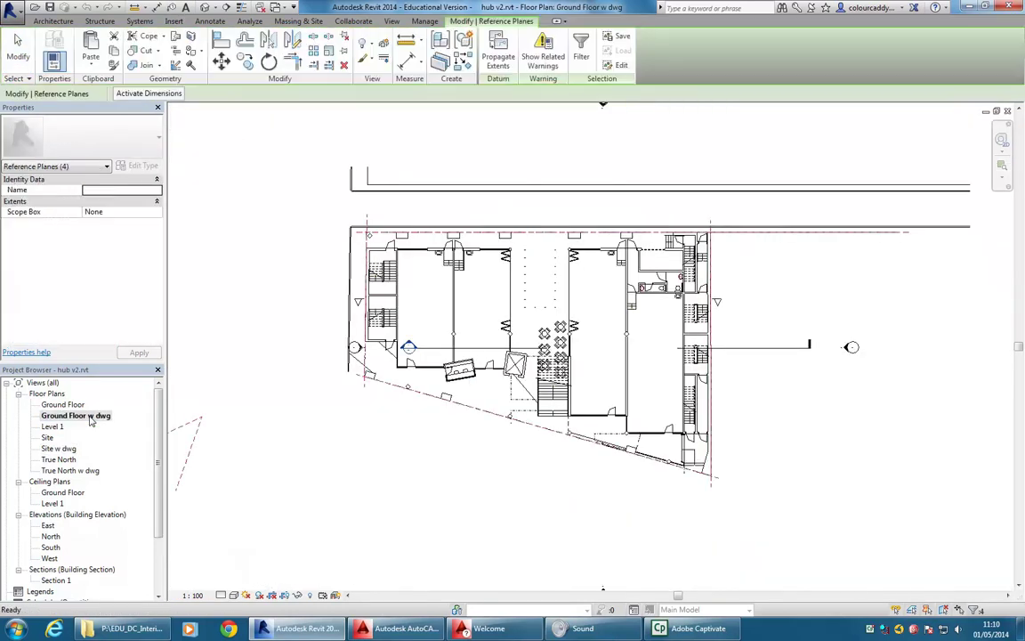
{"action": "key", "text": "Escape"}
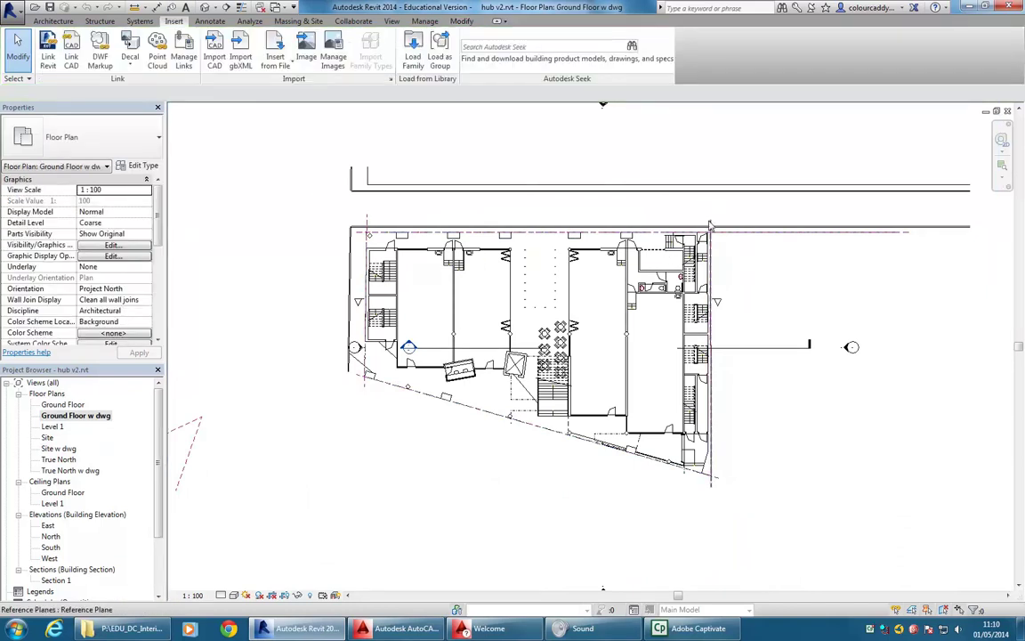
{"action": "scroll", "coordinate": [552, 261], "scroll_direction": "up", "scroll_amount": 2}
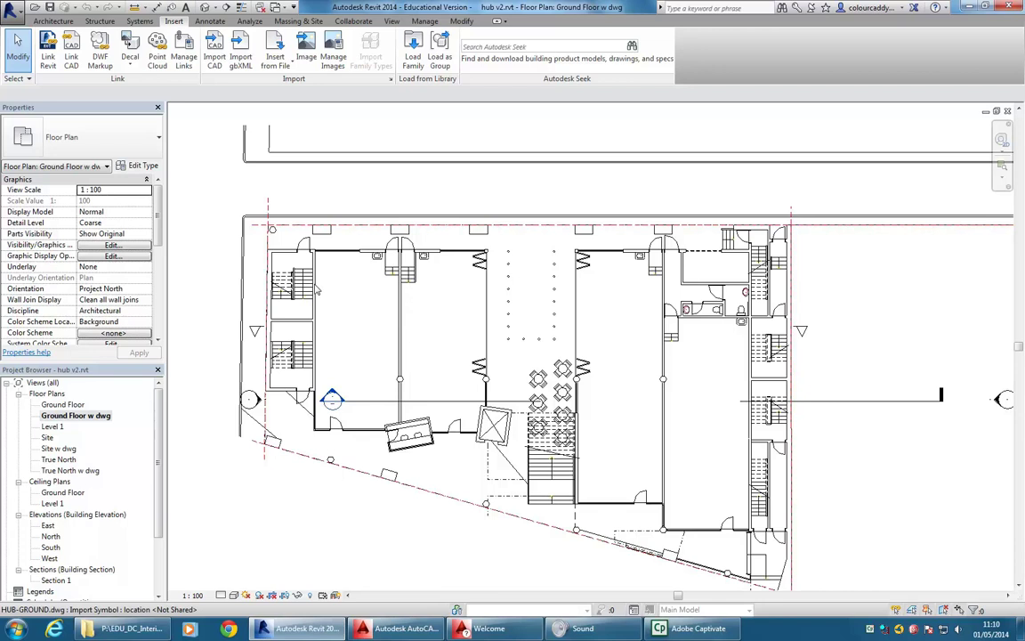
{"action": "left_click", "coordinate": [53, 21]}
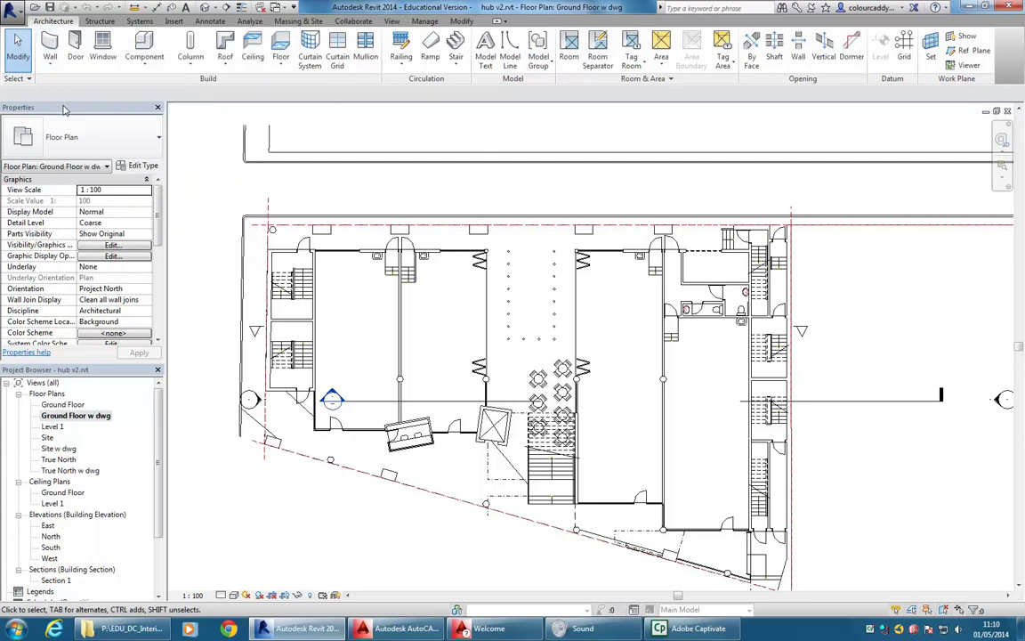
{"action": "middle_click_drag", "start_coordinate": [701, 478], "coordinate": [610, 330]}
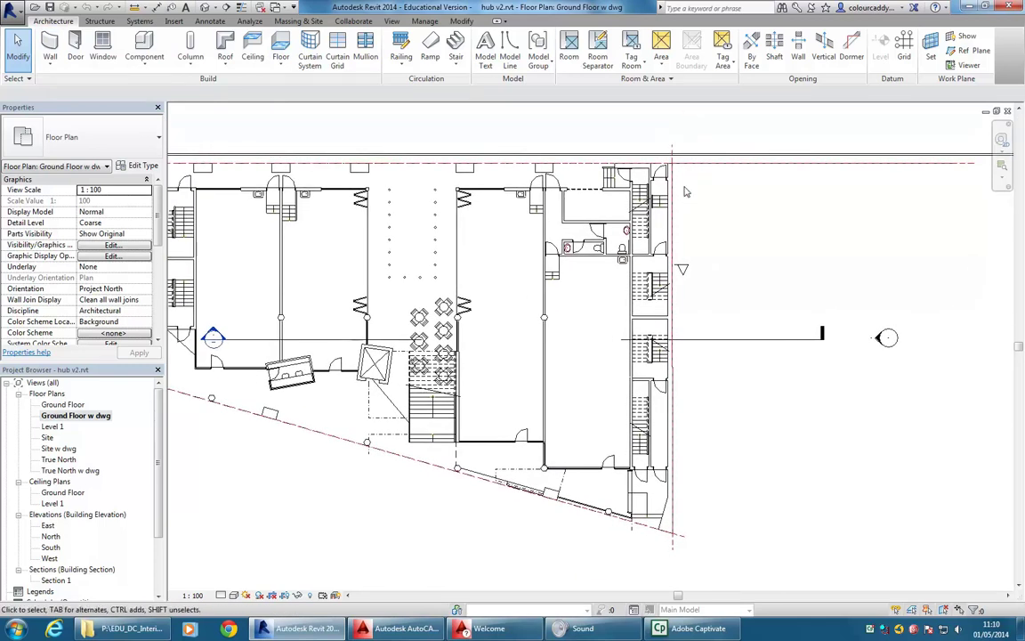
{"action": "middle_click_drag", "start_coordinate": [499, 304], "coordinate": [611, 320]}
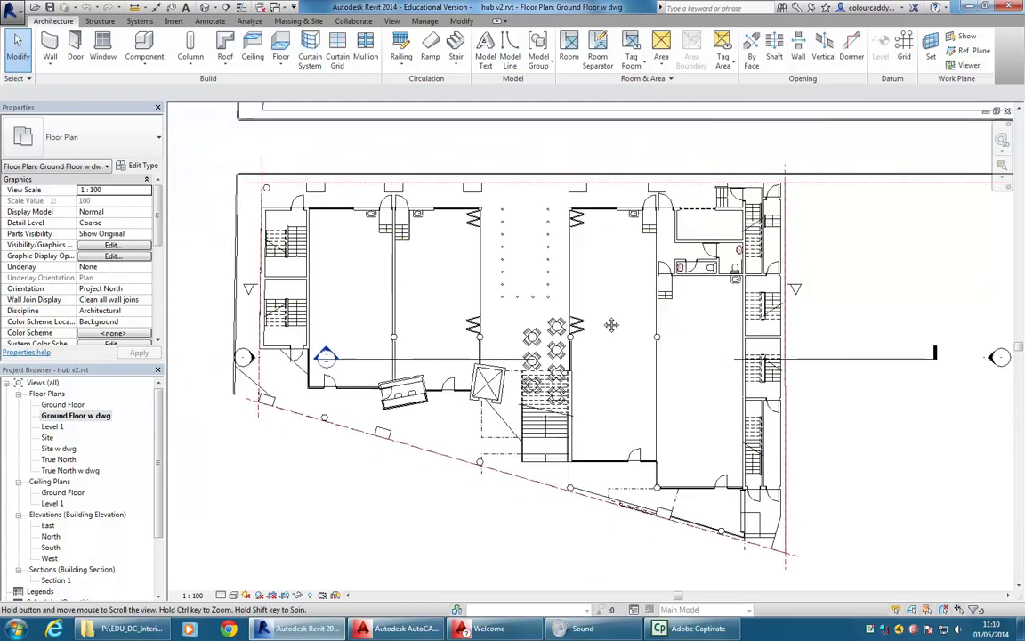
Start the Wall tool with the Generic 200mm Wall type.
{"action": "left_click", "coordinate": [50, 40]}
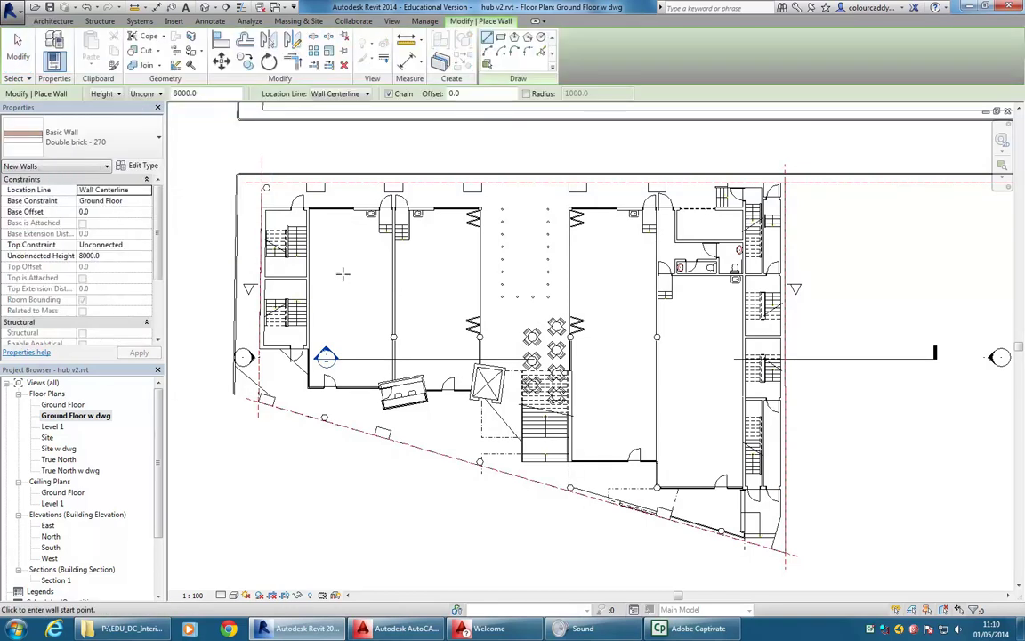
{"action": "left_click", "coordinate": [114, 138]}
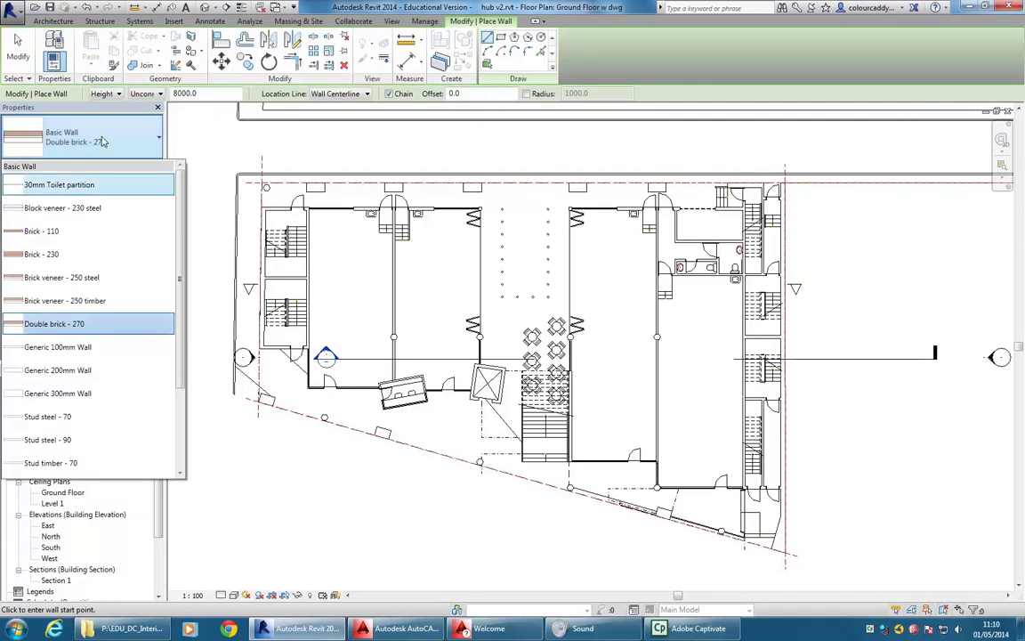
{"action": "left_click", "coordinate": [58, 369]}
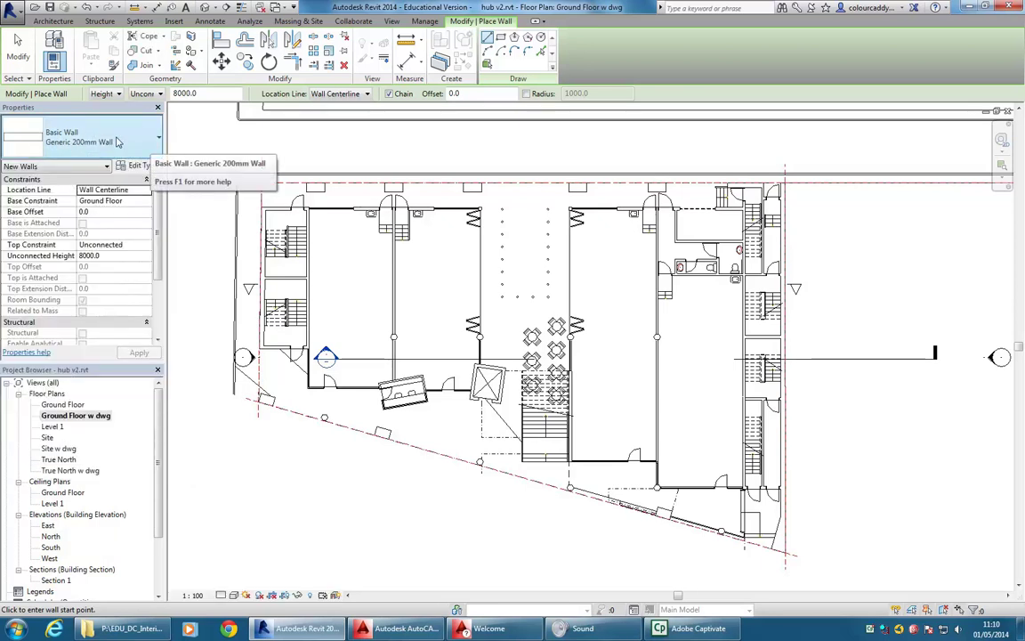
Measure the external wall's thickness from the inner corner beside the east stairs to the eastern boundary reference plane.
{"action": "scroll", "coordinate": [608, 332], "scroll_direction": "up", "scroll_amount": 6}
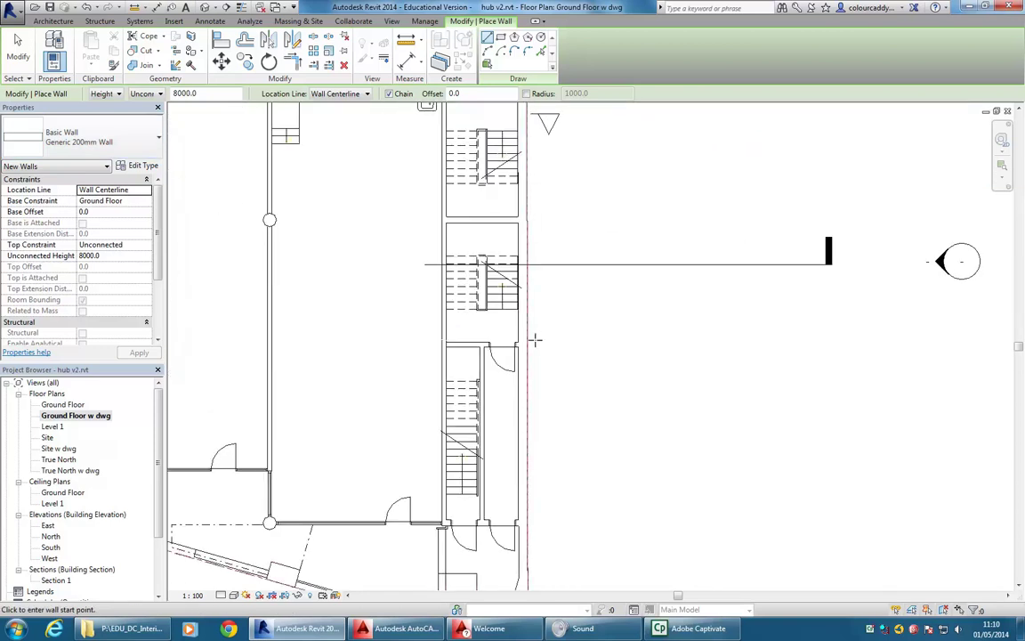
{"action": "scroll", "coordinate": [530, 338], "scroll_direction": "up", "scroll_amount": 6}
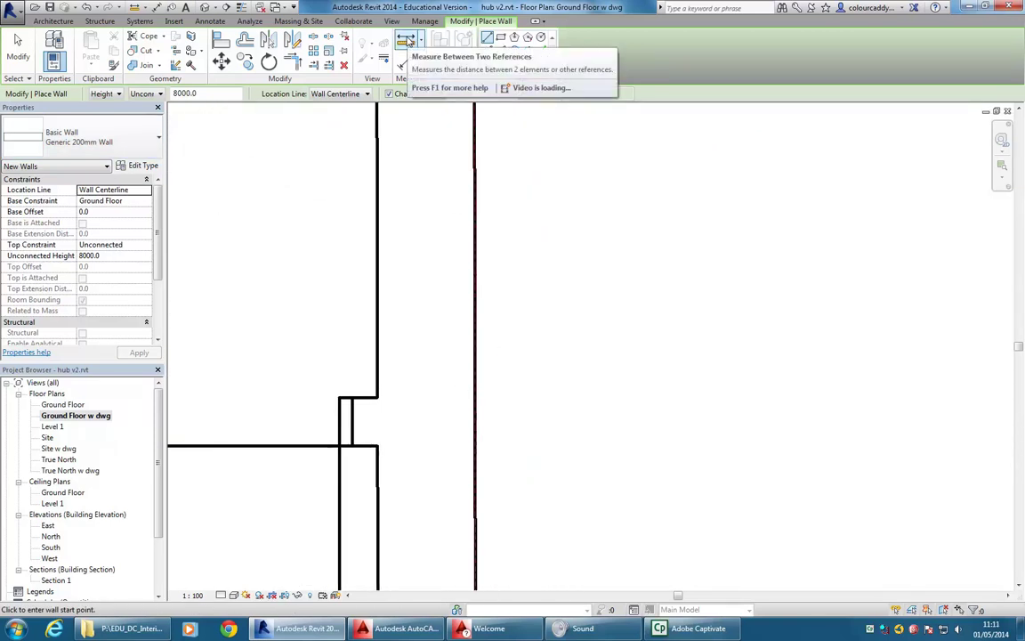
{"action": "left_click", "coordinate": [406, 40]}
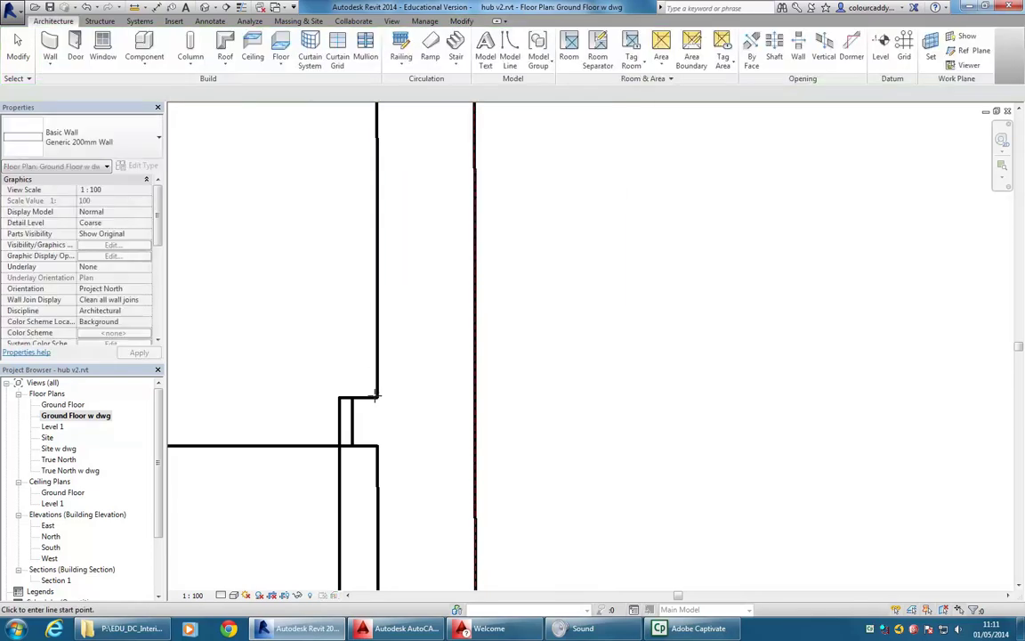
{"action": "left_click", "coordinate": [379, 398]}
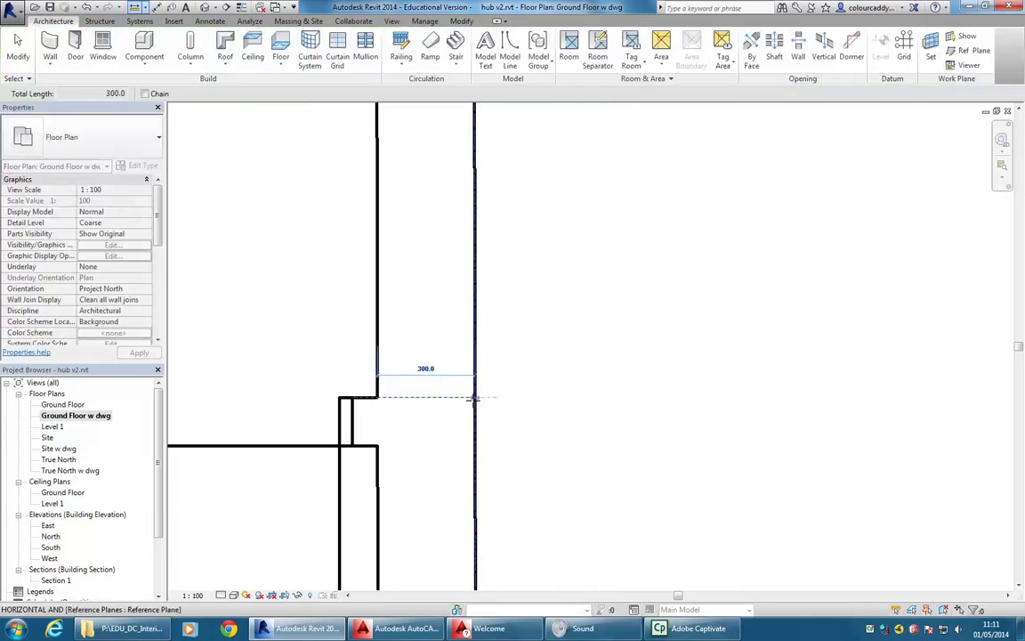
{"action": "left_click", "coordinate": [473, 398]}
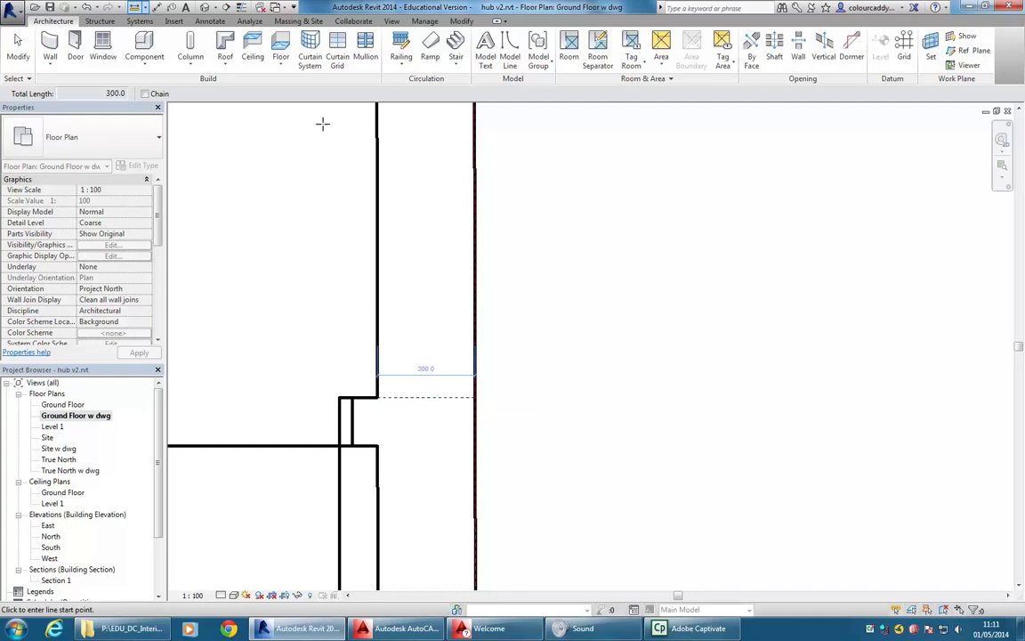
Restart the Wall tool and choose the Generic 300mm Wall type.
{"action": "left_click", "coordinate": [51, 45]}
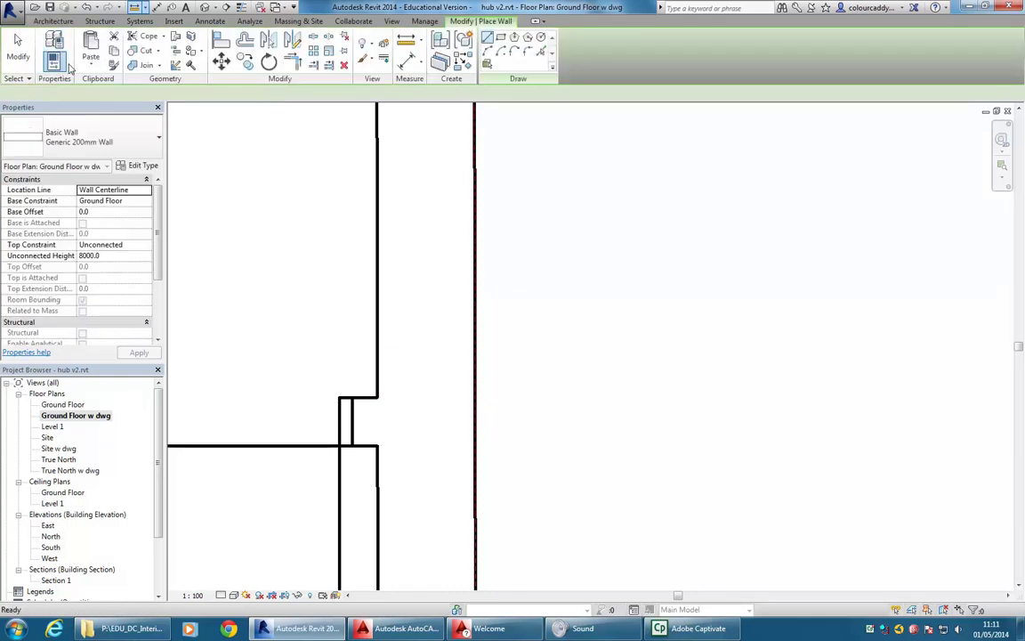
{"action": "left_click", "coordinate": [85, 138]}
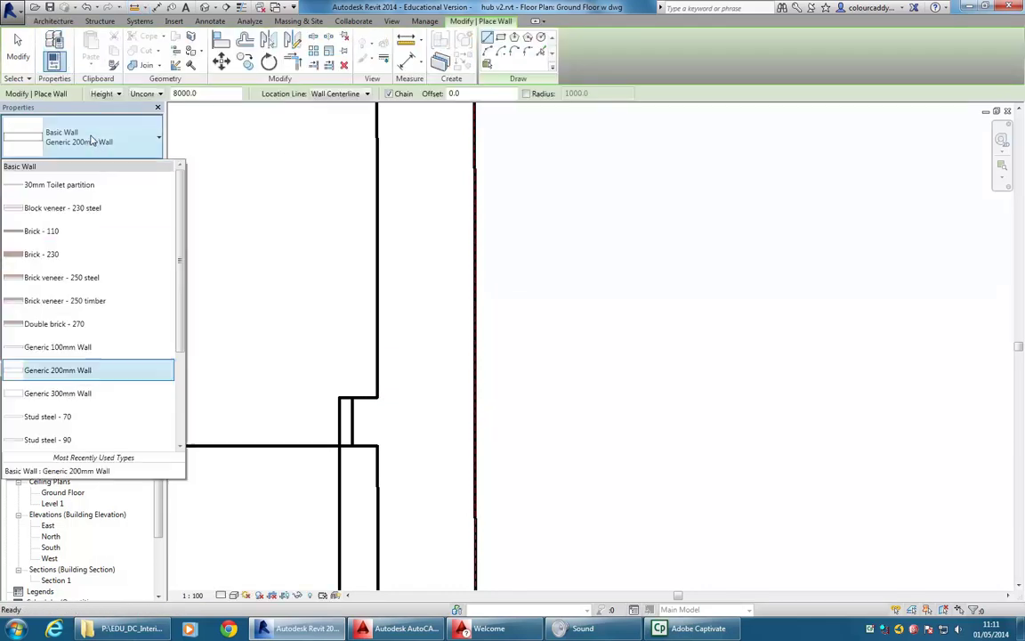
{"action": "left_click", "coordinate": [53, 394]}
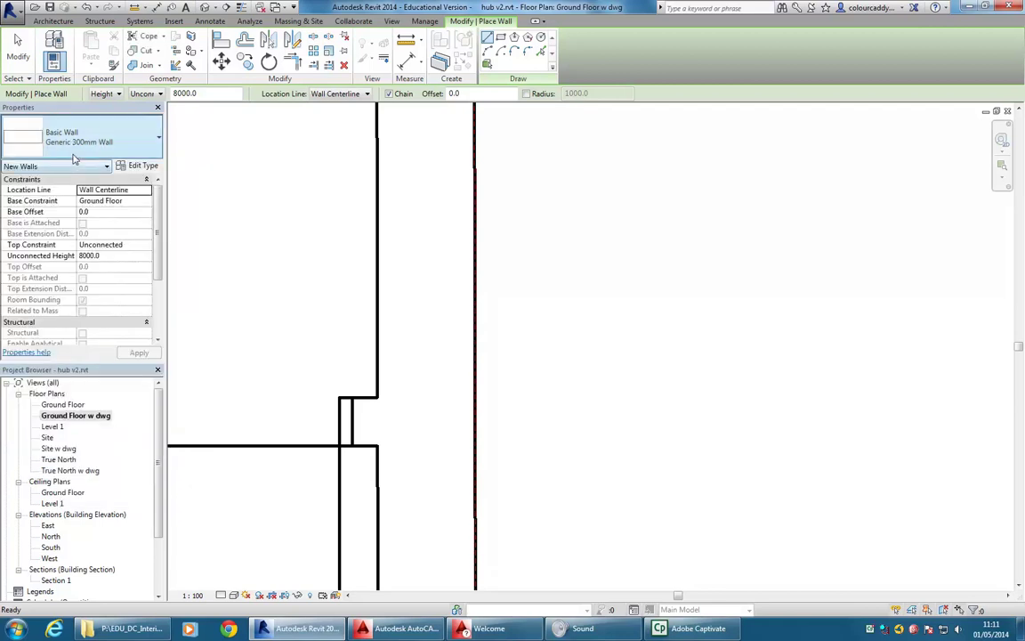
Set the new wall's height to reach Level 1.
{"action": "middle_click_drag", "start_coordinate": [279, 246], "coordinate": [435, 263]}
{"action": "scroll", "coordinate": [435, 263], "scroll_direction": "down", "scroll_amount": 5}
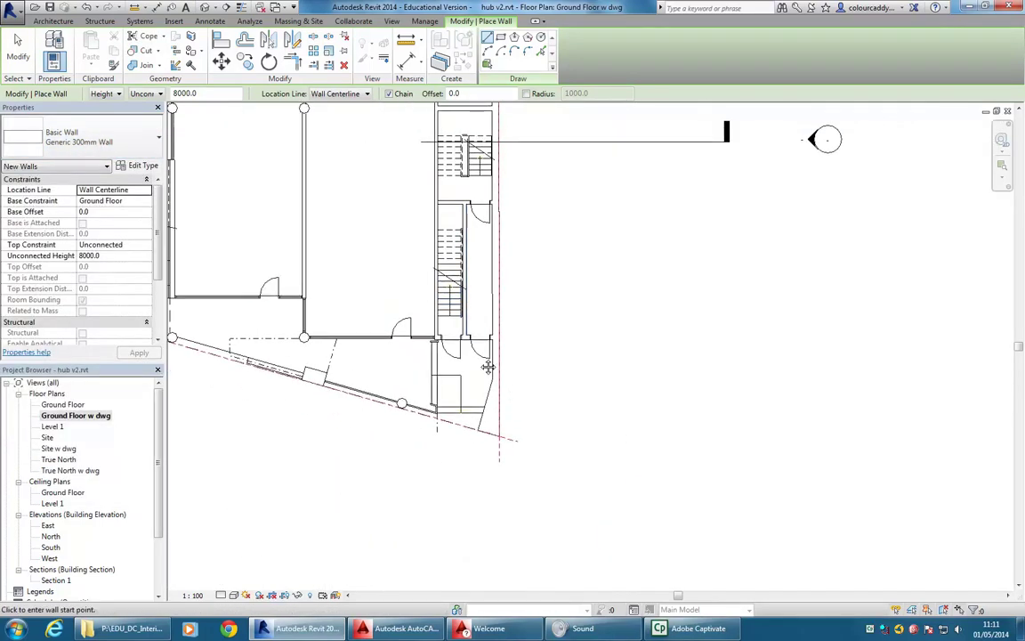
{"action": "middle_click_drag", "start_coordinate": [508, 378], "coordinate": [477, 346]}
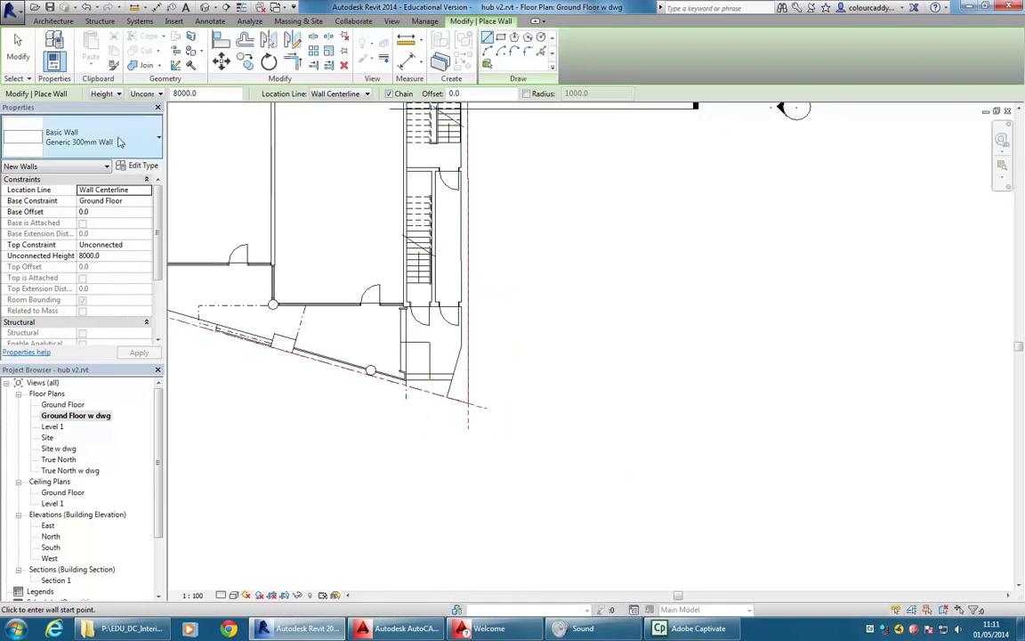
{"action": "middle_click_drag", "start_coordinate": [272, 182], "coordinate": [347, 232]}
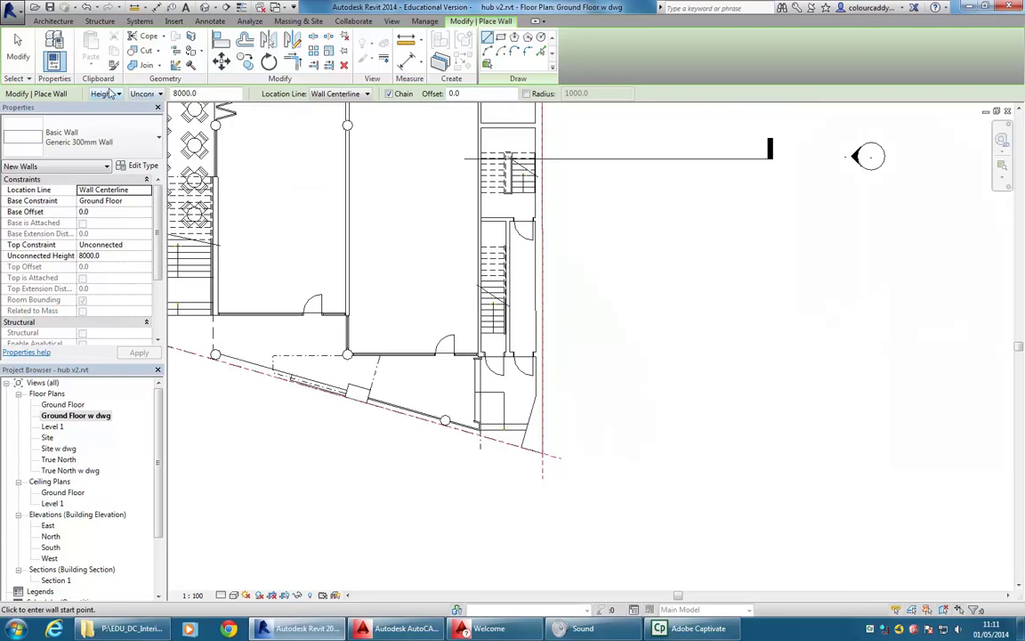
{"action": "left_click", "coordinate": [139, 95]}
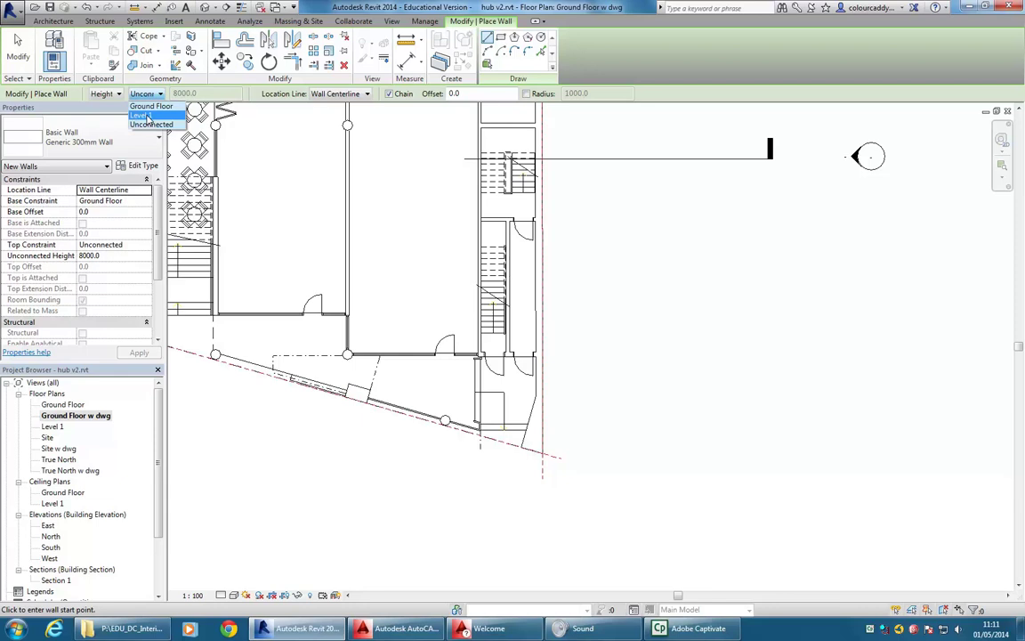
{"action": "left_click", "coordinate": [144, 116]}
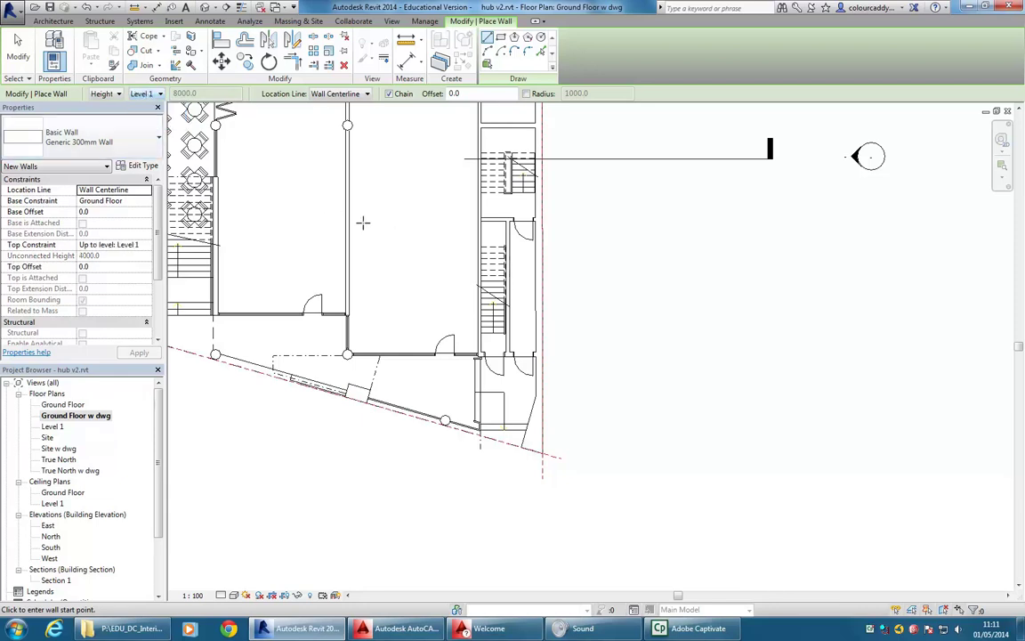
Set the new wall's location line to Finish Face: Exterior.
{"action": "middle_click_drag", "start_coordinate": [365, 225], "coordinate": [429, 244]}
{"action": "left_click", "coordinate": [340, 94]}
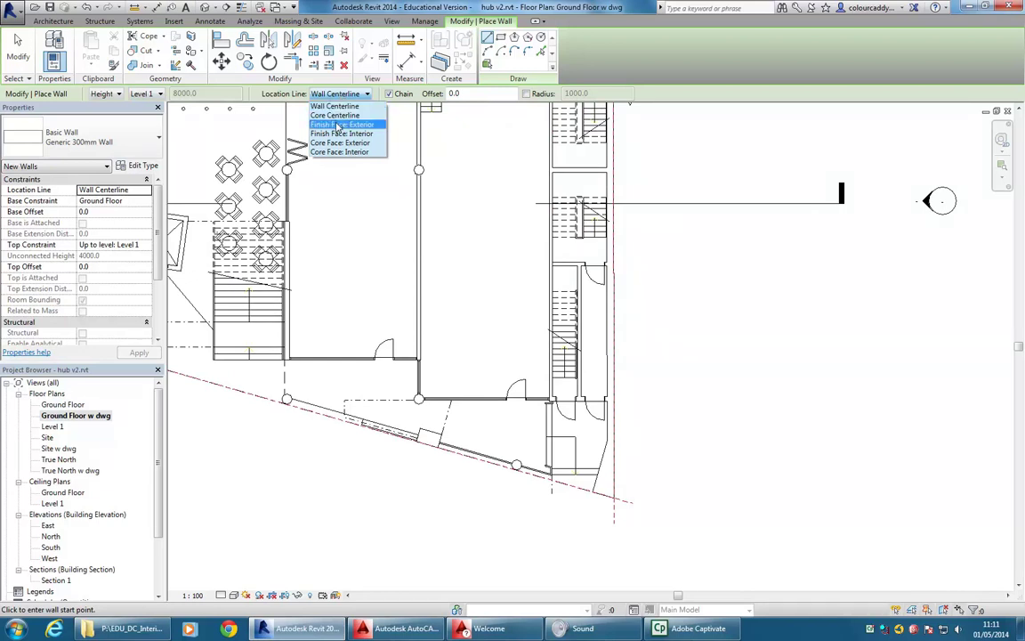
{"action": "left_click", "coordinate": [339, 126]}
{"action": "left_click", "coordinate": [338, 94]}
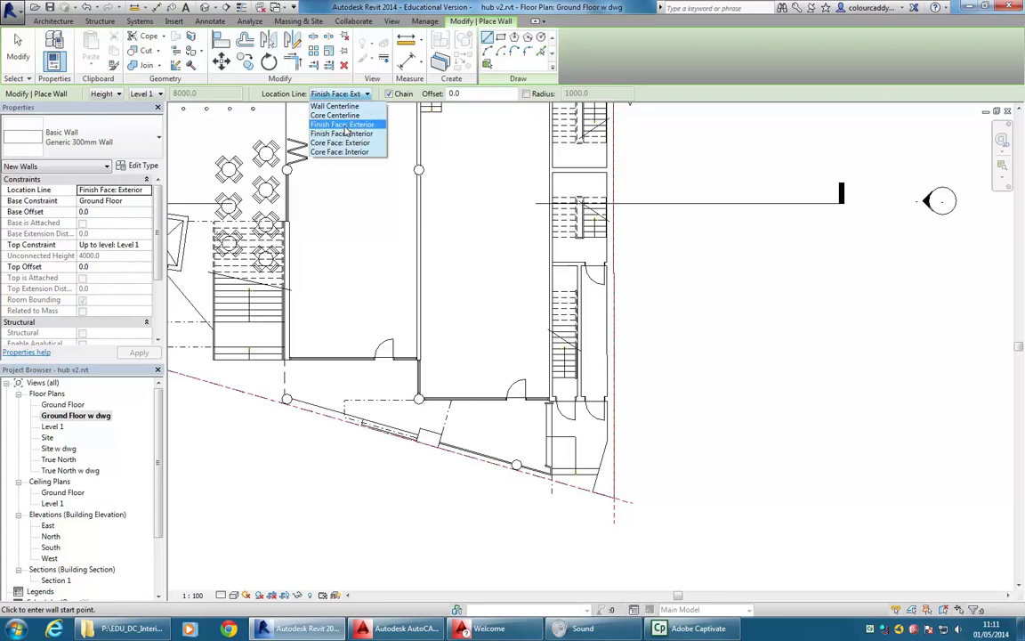
{"action": "left_click", "coordinate": [344, 126]}
Try starting a wall along the eastern boundary from the intersection of the reference planes at the building's south-east corner.
{"action": "middle_click_drag", "start_coordinate": [671, 526], "coordinate": [627, 488]}
{"action": "scroll", "coordinate": [626, 489], "scroll_direction": "up", "scroll_amount": 5}
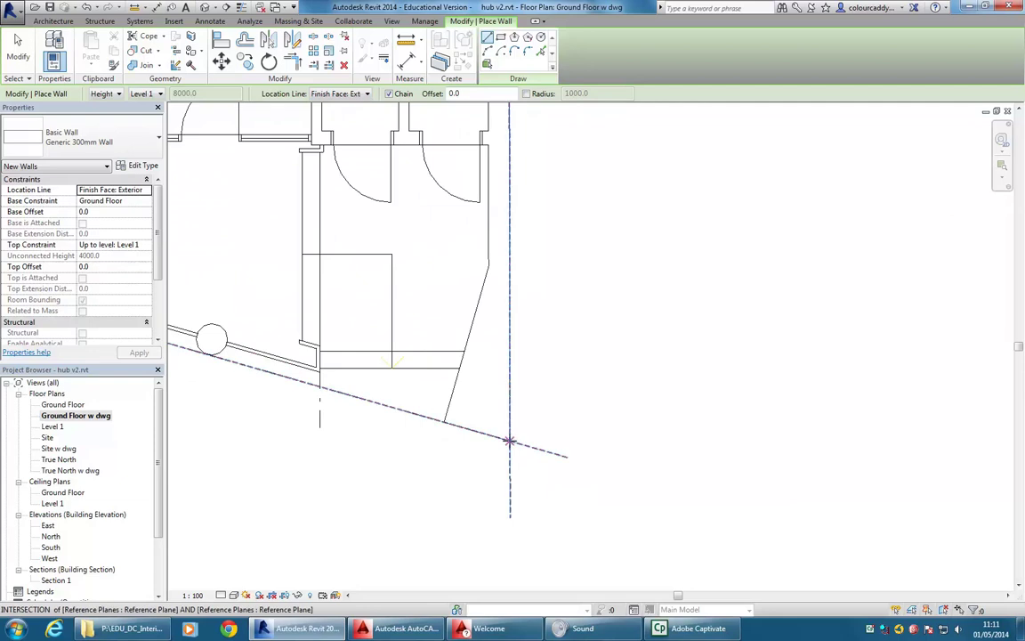
{"action": "left_click", "coordinate": [510, 438]}
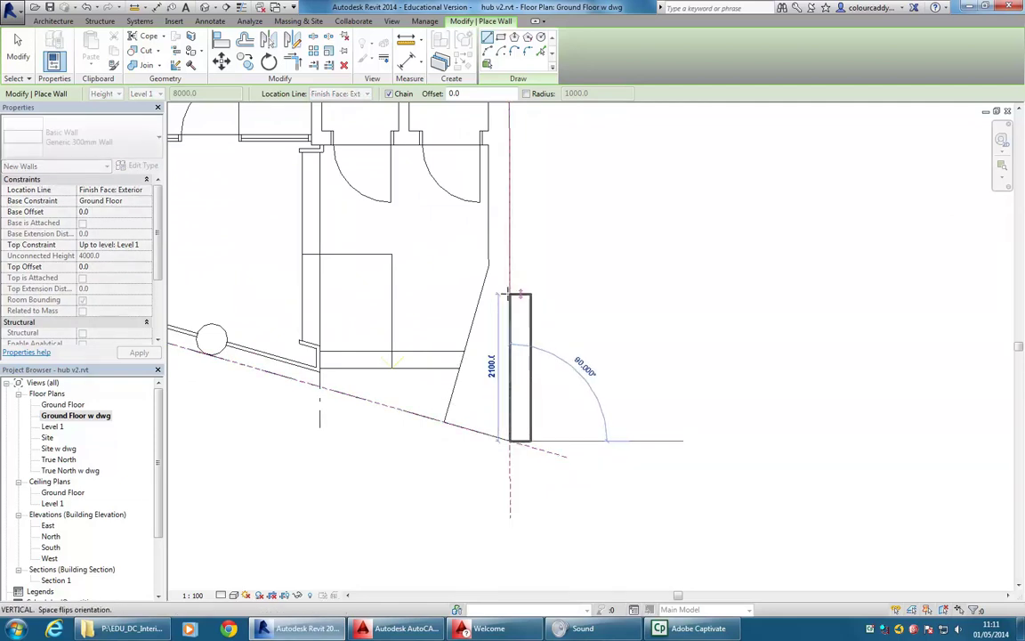
{"action": "key", "text": "Escape"}
Set the wall's location line to Finish Face: Interior and try a wall start from the same south-east corner.
{"action": "left_click", "coordinate": [334, 94]}
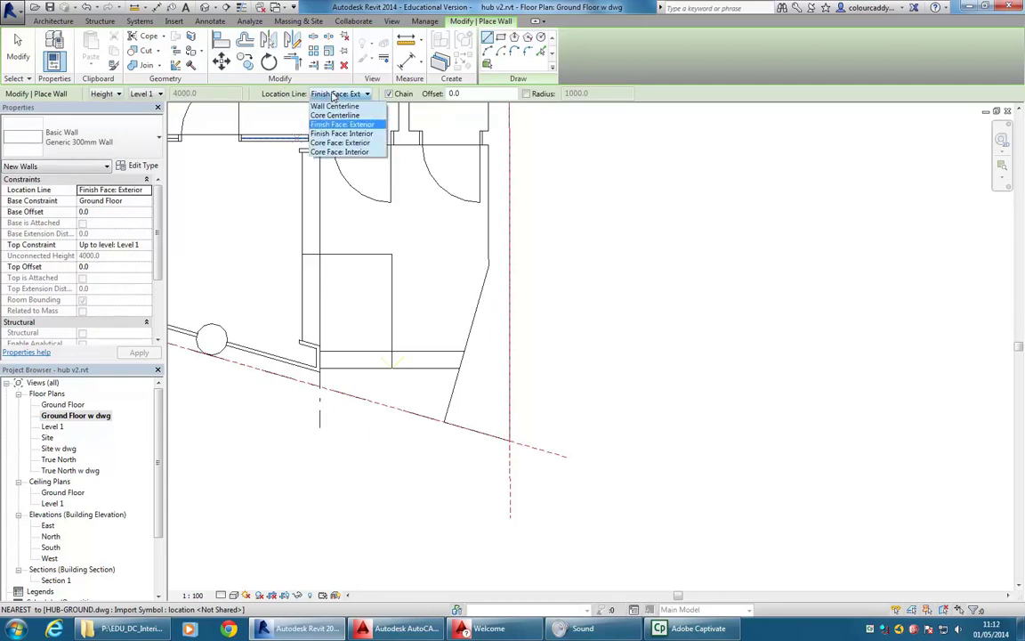
{"action": "left_click", "coordinate": [342, 139]}
{"action": "left_click", "coordinate": [509, 441]}
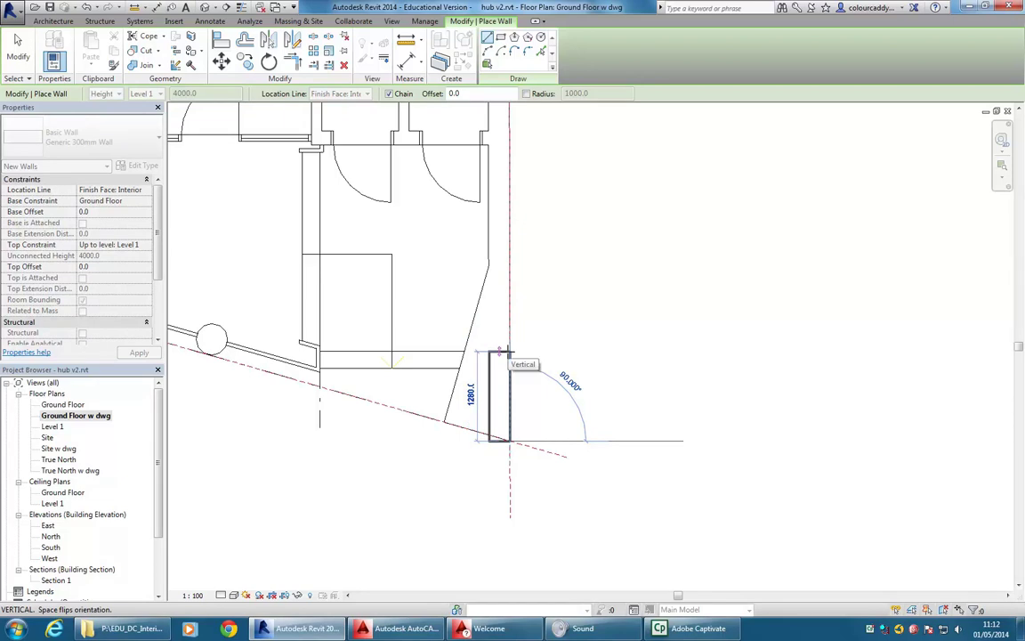
{"action": "key", "text": "Escape"}
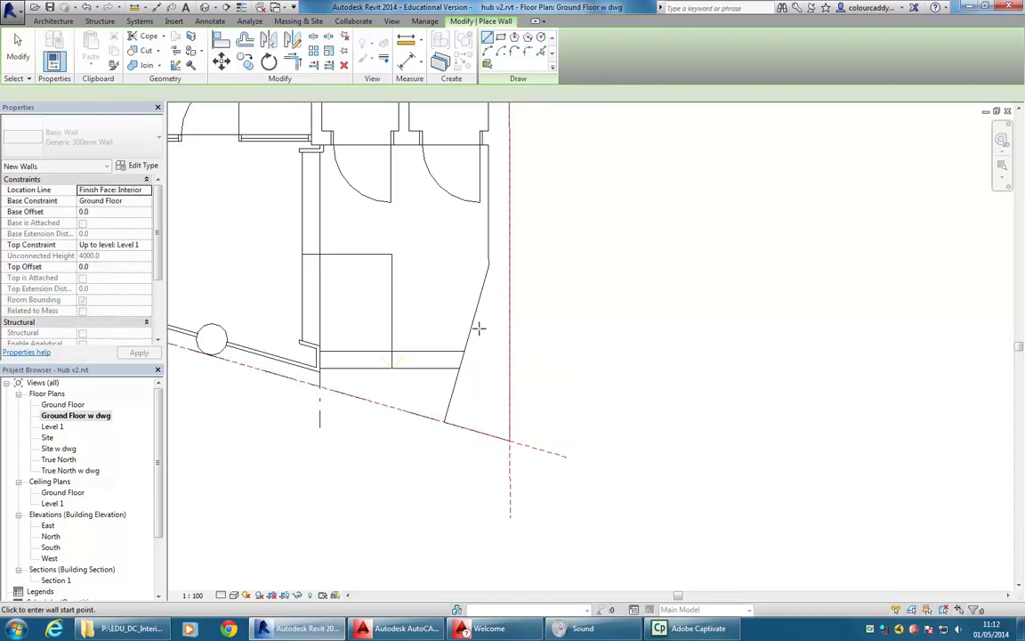
Set the location line to Finish Face: Exterior, start the east wall at the south-east reference plane intersection and flip it inside the boundary.
{"action": "left_click", "coordinate": [351, 97]}
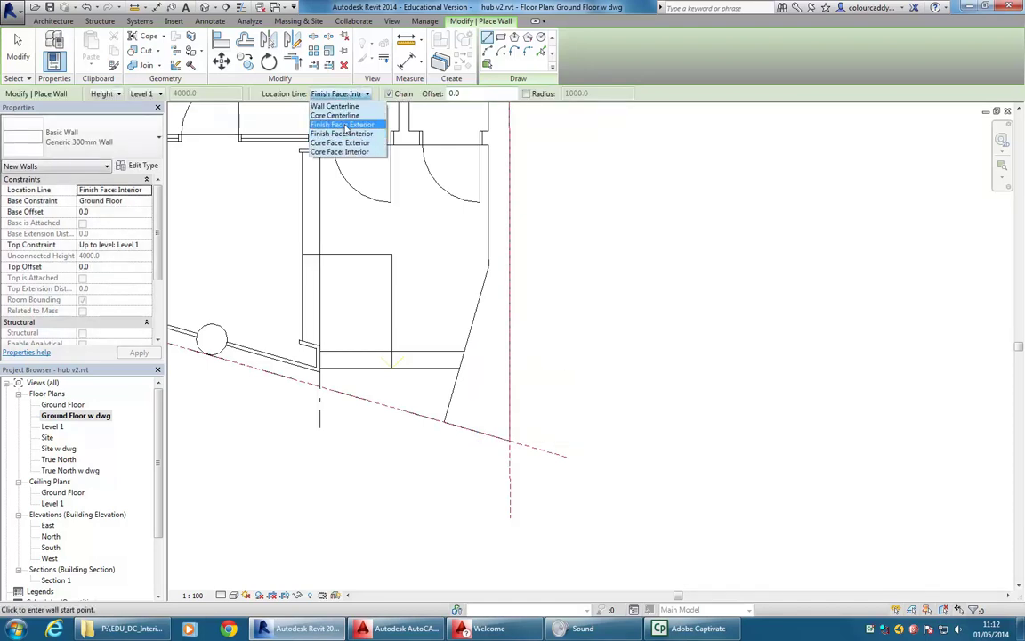
{"action": "left_click", "coordinate": [346, 125]}
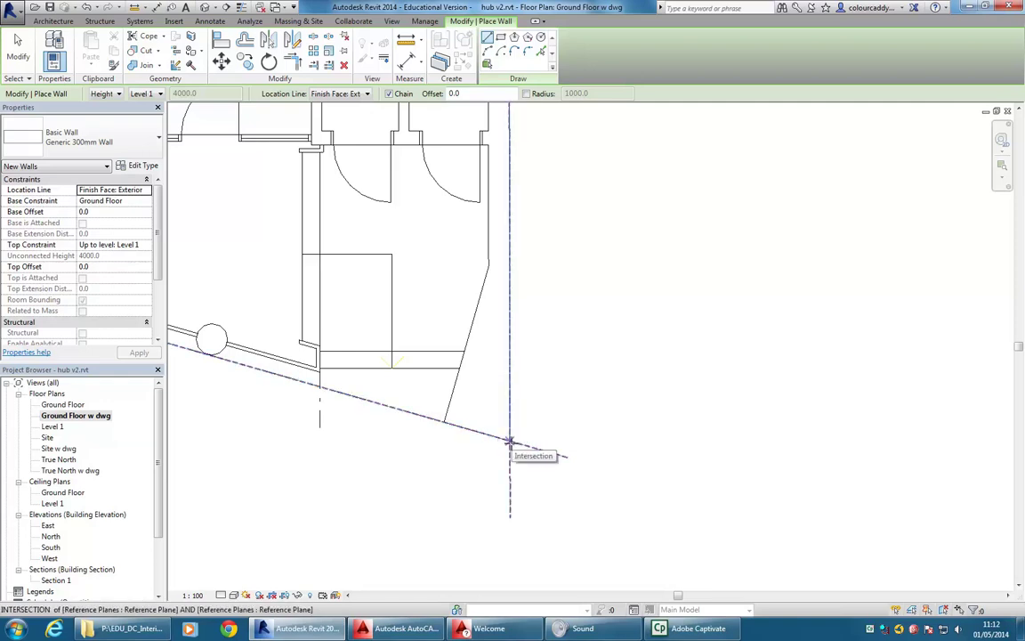
{"action": "left_click", "coordinate": [509, 439]}
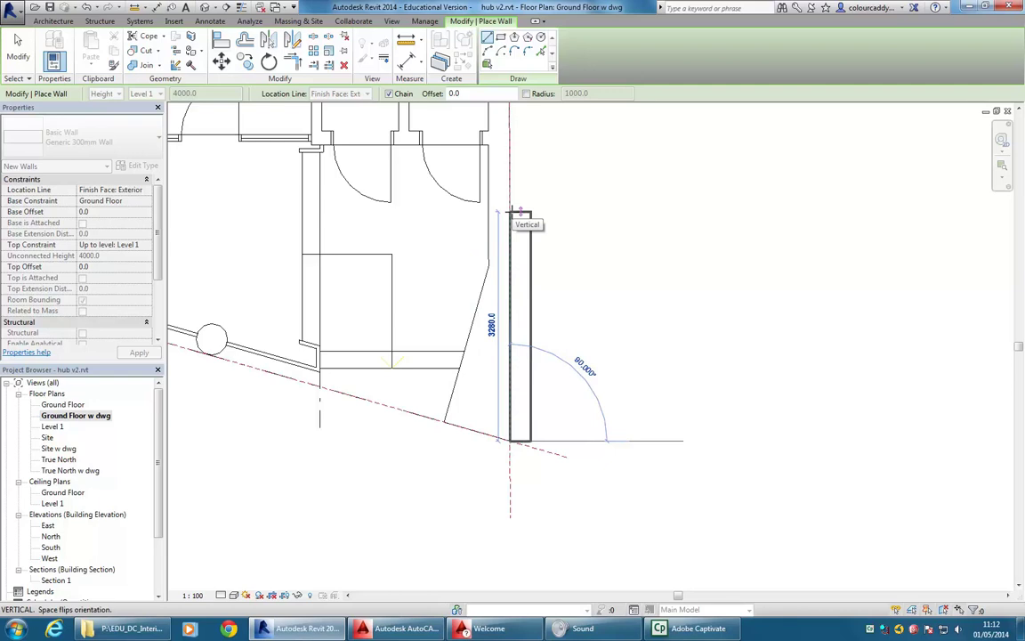
{"action": "key", "text": "space"}
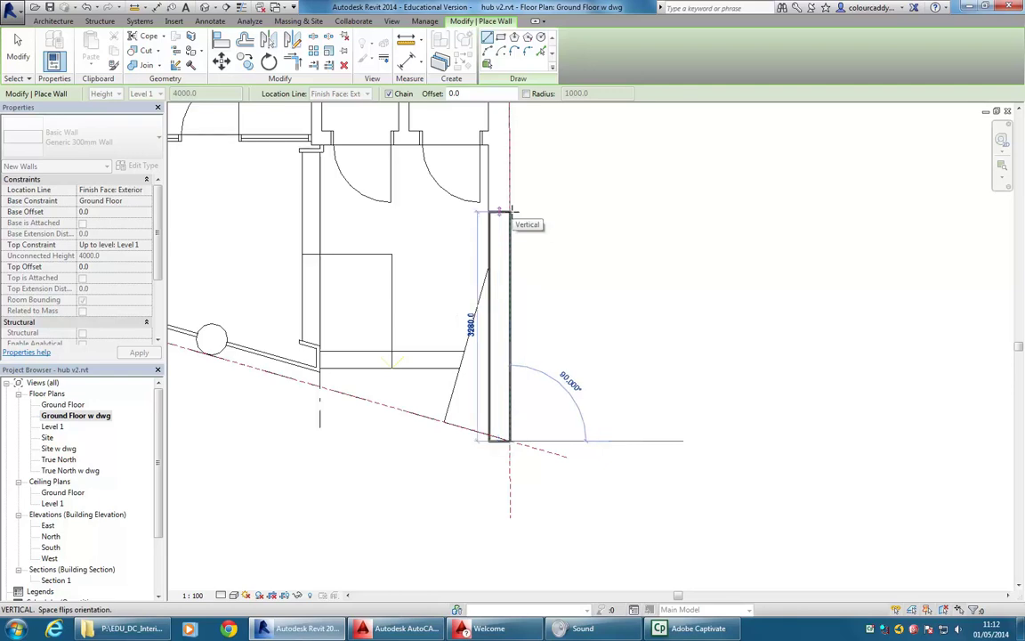
{"action": "key", "text": "space"}
{"action": "key", "text": "space"}
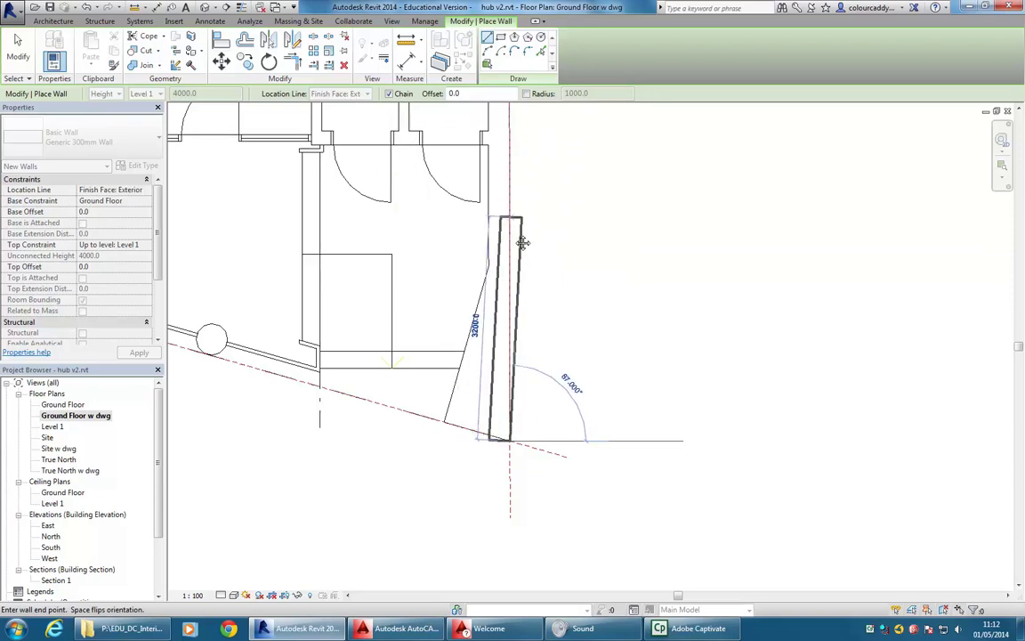
Finish the east wall at the building's north-east corner, where the boundary reference planes meet.
{"action": "scroll", "coordinate": [498, 209], "scroll_direction": "down", "scroll_amount": 1}
{"action": "middle_click_drag", "start_coordinate": [498, 209], "coordinate": [510, 452]}
{"action": "scroll", "coordinate": [490, 213], "scroll_direction": "down", "scroll_amount": 5}
{"action": "scroll", "coordinate": [498, 258], "scroll_direction": "down", "scroll_amount": 1}
{"action": "middle_click_drag", "start_coordinate": [498, 259], "coordinate": [511, 415]}
{"action": "scroll", "coordinate": [505, 258], "scroll_direction": "down", "scroll_amount": 1}
{"action": "middle_click_drag", "start_coordinate": [505, 258], "coordinate": [501, 290]}
{"action": "scroll", "coordinate": [495, 242], "scroll_direction": "up", "scroll_amount": 2}
{"action": "scroll", "coordinate": [494, 186], "scroll_direction": "up", "scroll_amount": 4}
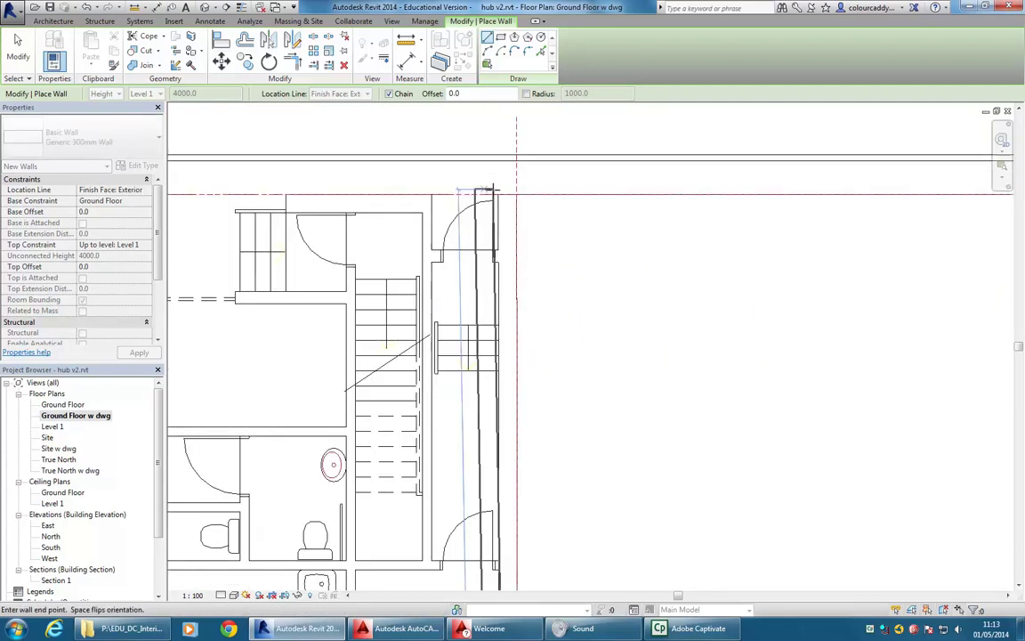
{"action": "scroll", "coordinate": [525, 194], "scroll_direction": "up", "scroll_amount": 3}
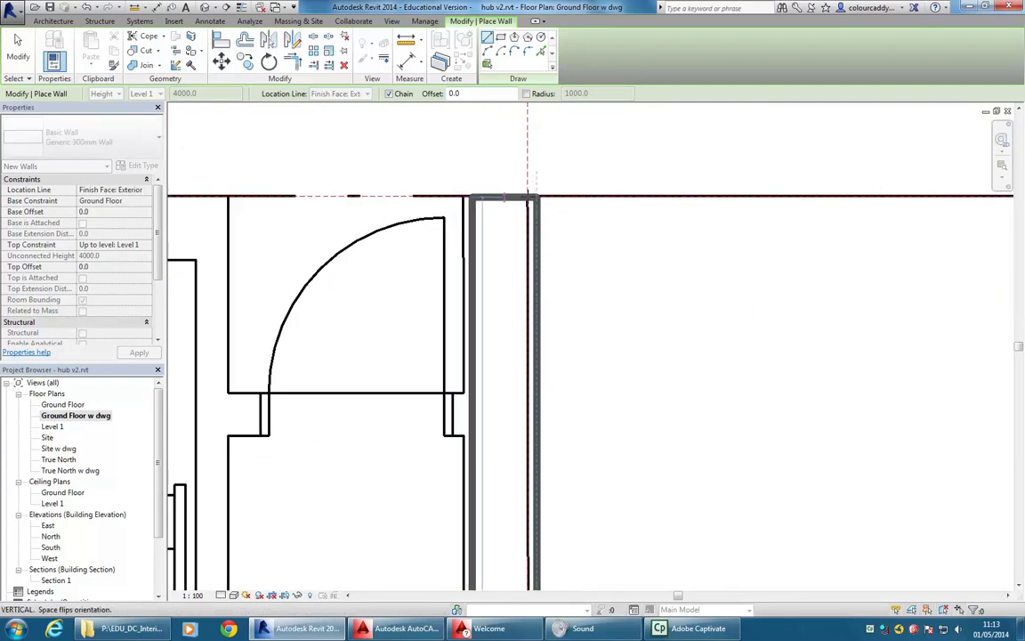
{"action": "scroll", "coordinate": [598, 190], "scroll_direction": "up", "scroll_amount": 2}
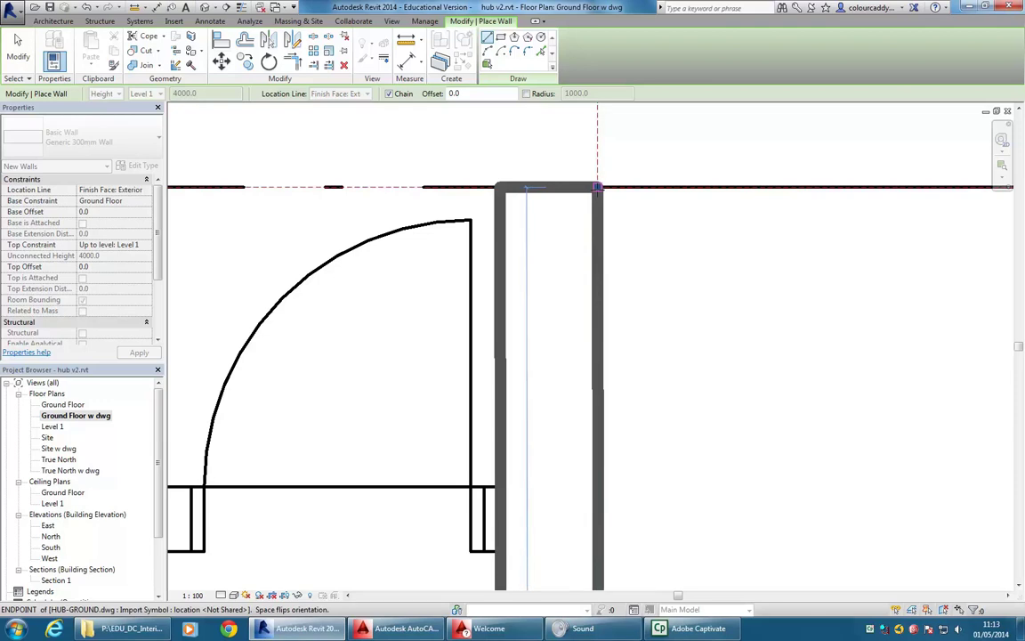
{"action": "left_click", "coordinate": [597, 187]}
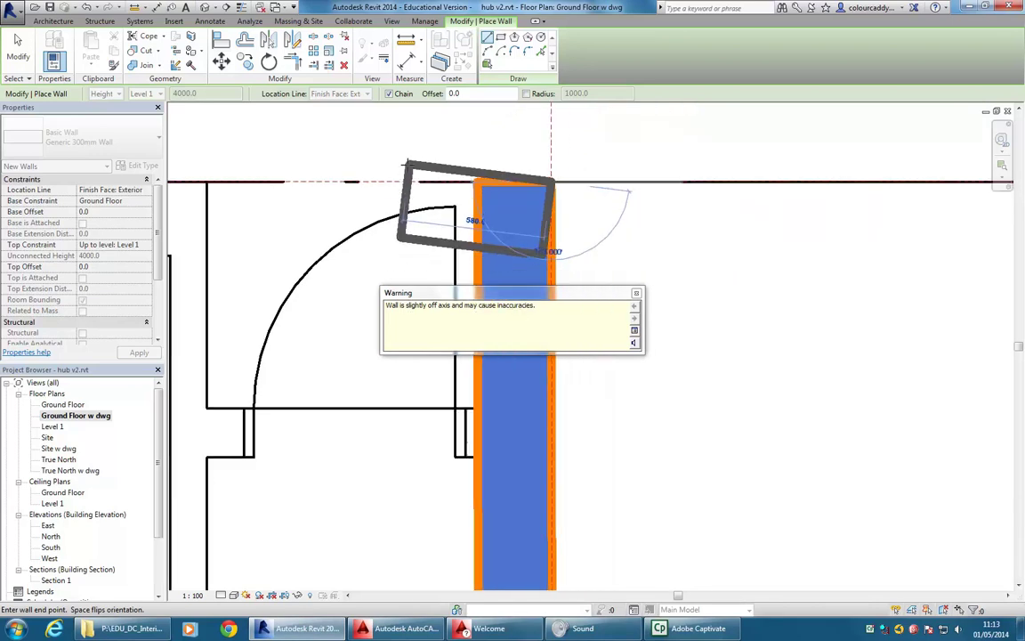
Continue the wall chain along the northern boundary to the north-west reference plane corner.
{"action": "scroll", "coordinate": [409, 221], "scroll_direction": "down", "scroll_amount": 4}
{"action": "scroll", "coordinate": [403, 220], "scroll_direction": "down", "scroll_amount": 3}
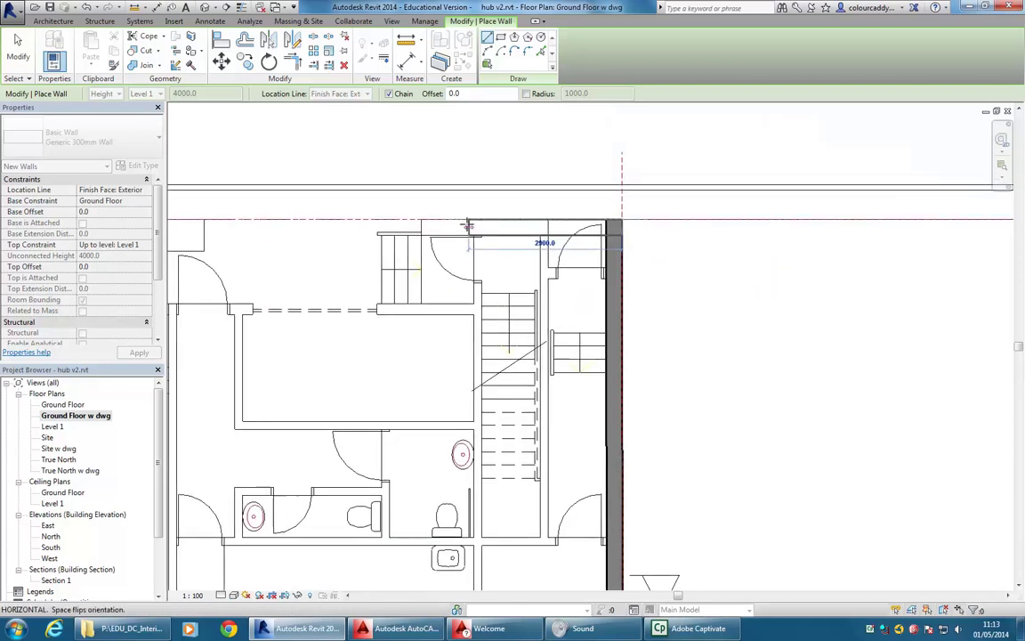
{"action": "middle_click_drag", "start_coordinate": [385, 231], "coordinate": [636, 215]}
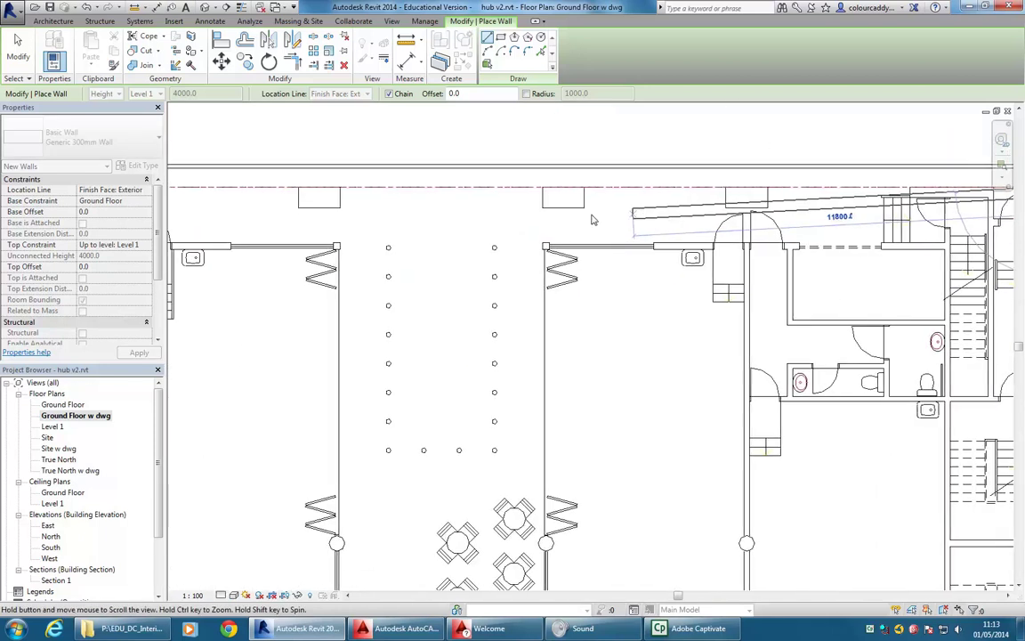
{"action": "scroll", "coordinate": [356, 192], "scroll_direction": "down", "scroll_amount": 3}
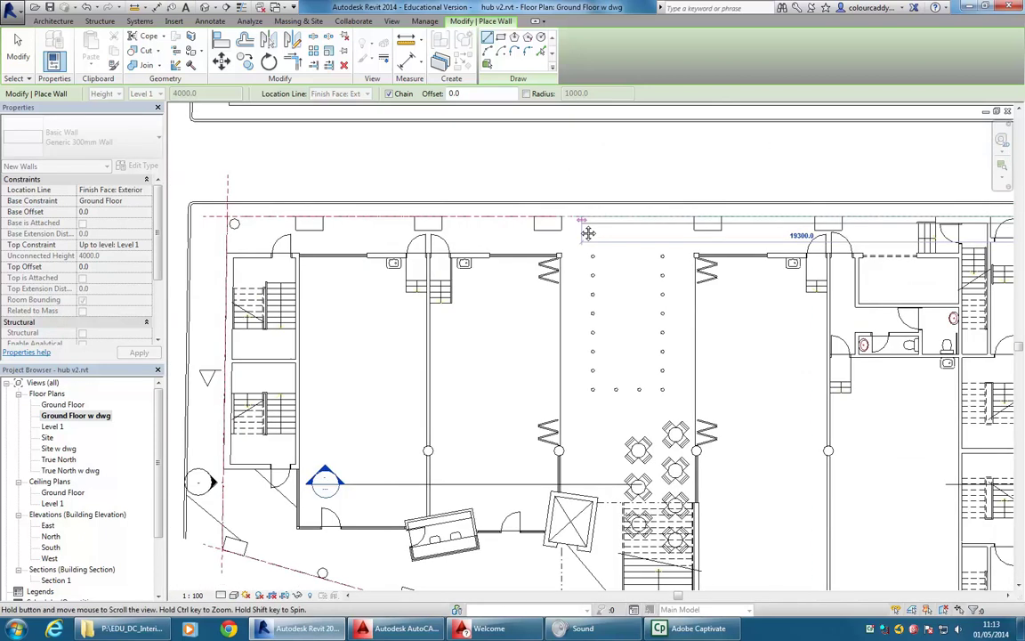
{"action": "left_click", "coordinate": [231, 222]}
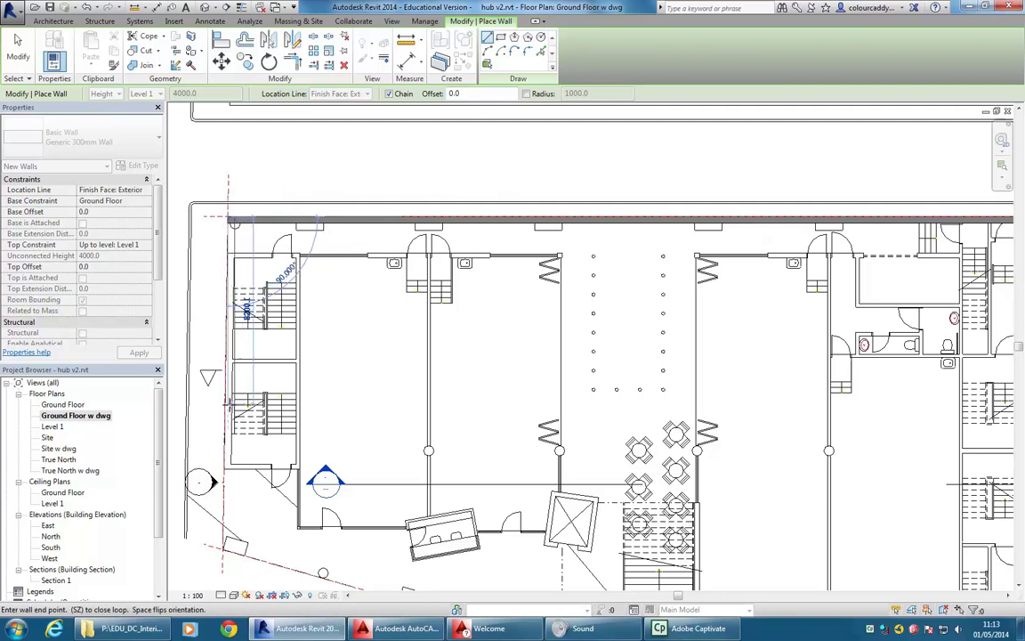
{"action": "scroll", "coordinate": [267, 436], "scroll_direction": "up", "scroll_amount": 2}
{"action": "scroll", "coordinate": [265, 440], "scroll_direction": "up", "scroll_amount": 5}
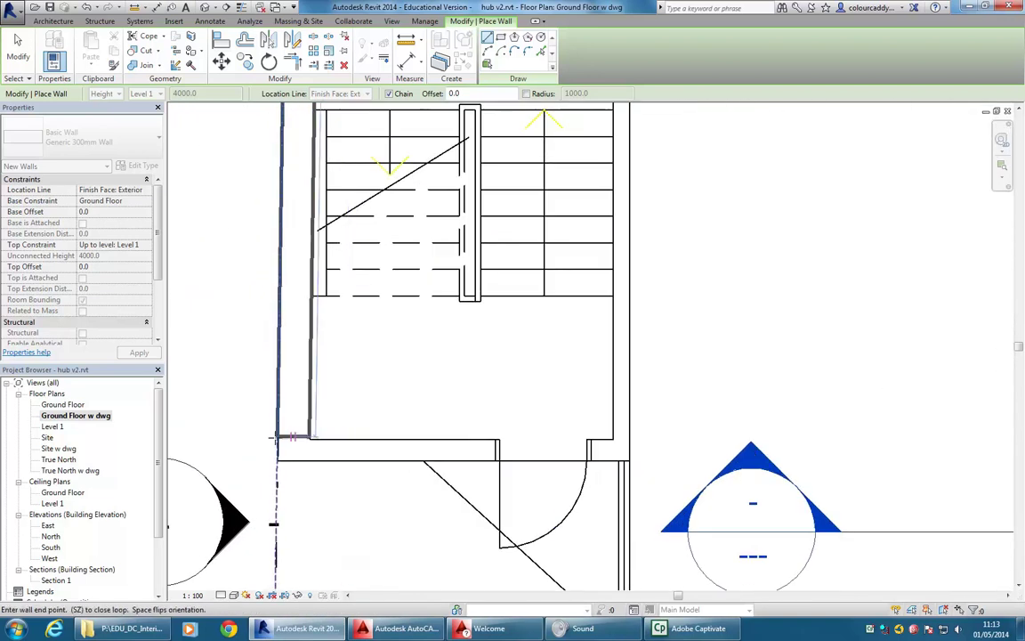
{"action": "scroll", "coordinate": [280, 470], "scroll_direction": "up", "scroll_amount": 2}
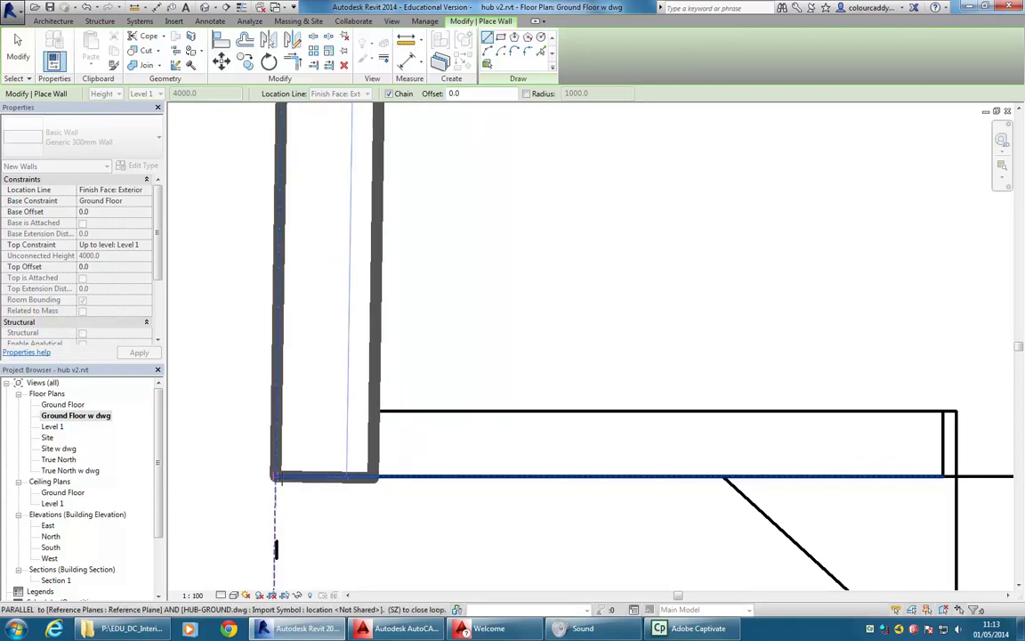
{"action": "scroll", "coordinate": [275, 477], "scroll_direction": "down", "scroll_amount": 4}
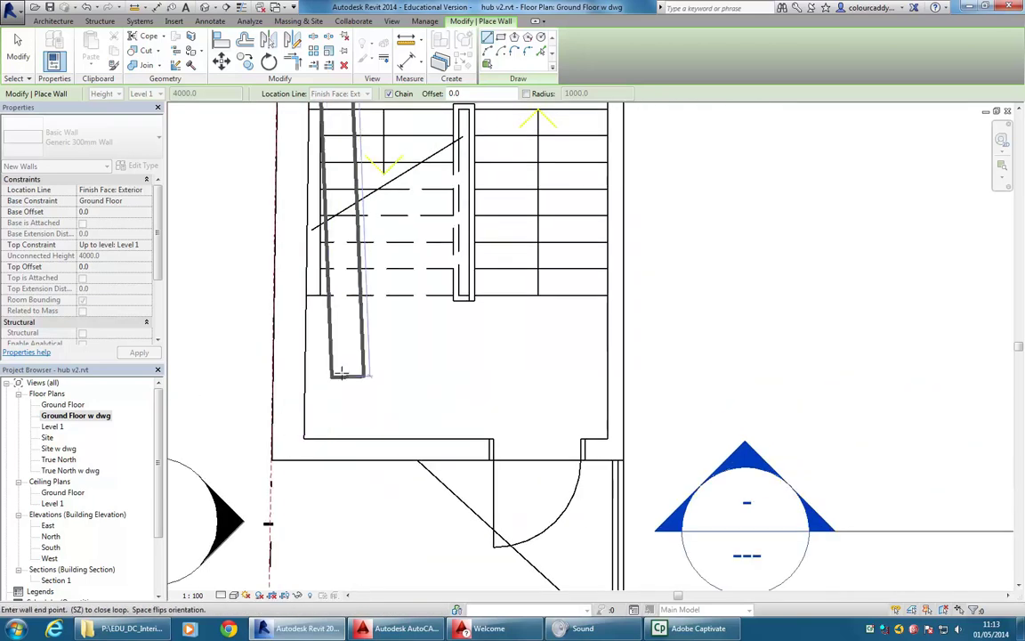
{"action": "scroll", "coordinate": [341, 331], "scroll_direction": "down", "scroll_amount": 3}
Set the location line to Finish Face: Interior, start the west wall at the stair room's inner north-west corner and flip it outward.
{"action": "scroll", "coordinate": [275, 328], "scroll_direction": "up", "scroll_amount": 4}
{"action": "scroll", "coordinate": [275, 329], "scroll_direction": "up", "scroll_amount": 4}
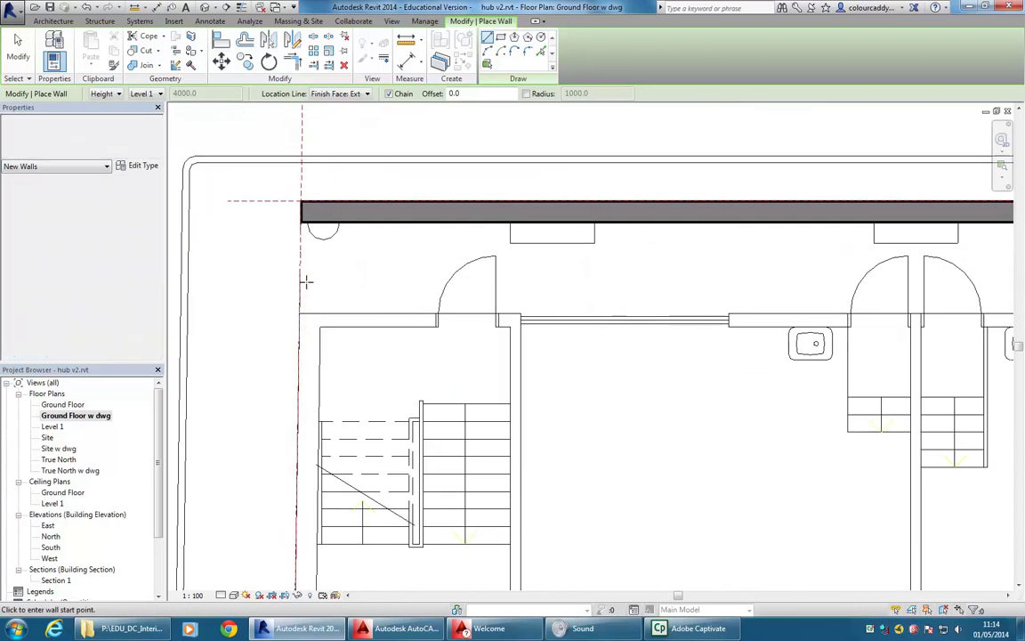
{"action": "left_click", "coordinate": [354, 95]}
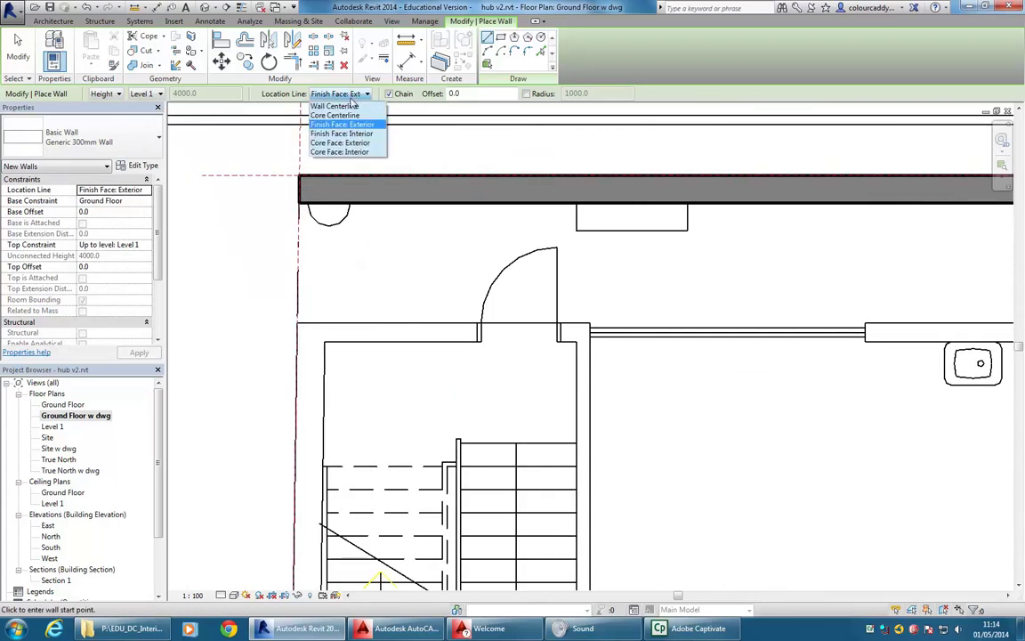
{"action": "left_click", "coordinate": [342, 136]}
{"action": "scroll", "coordinate": [327, 291], "scroll_direction": "up", "scroll_amount": 3}
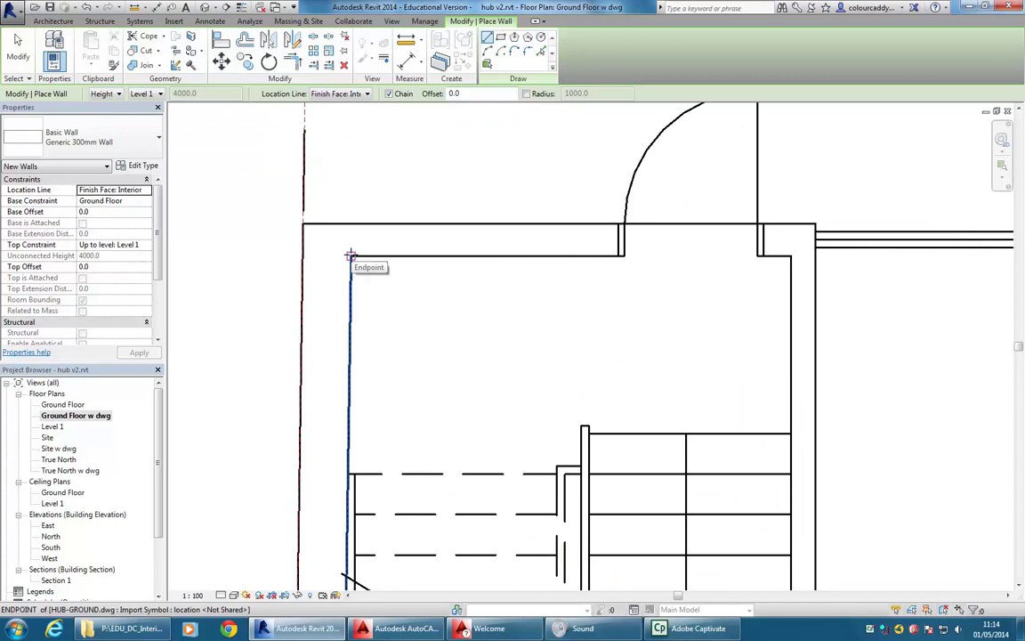
{"action": "left_click", "coordinate": [349, 256]}
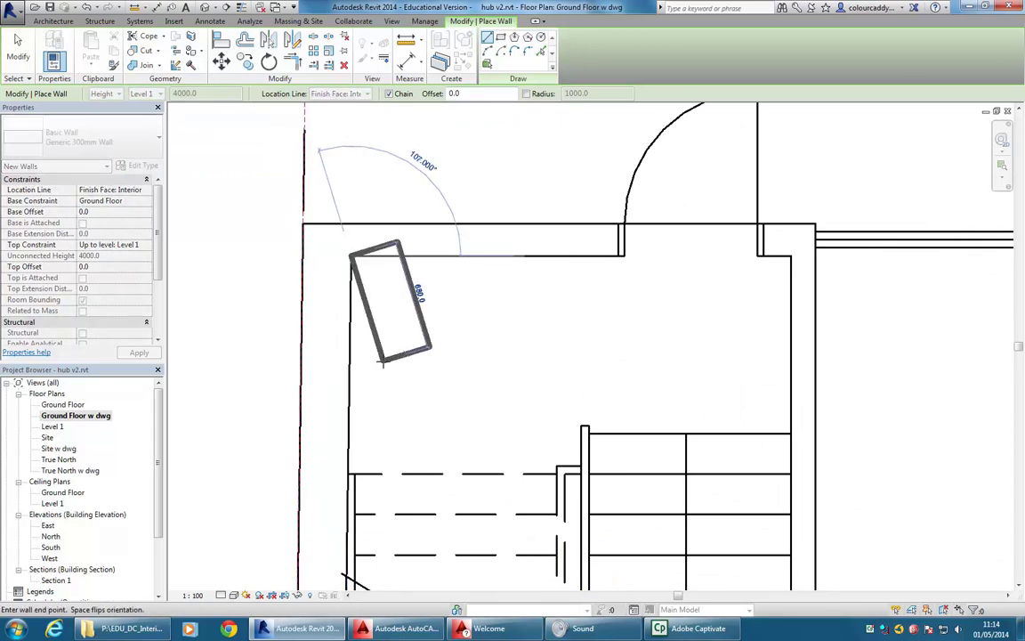
{"action": "key", "text": "space"}
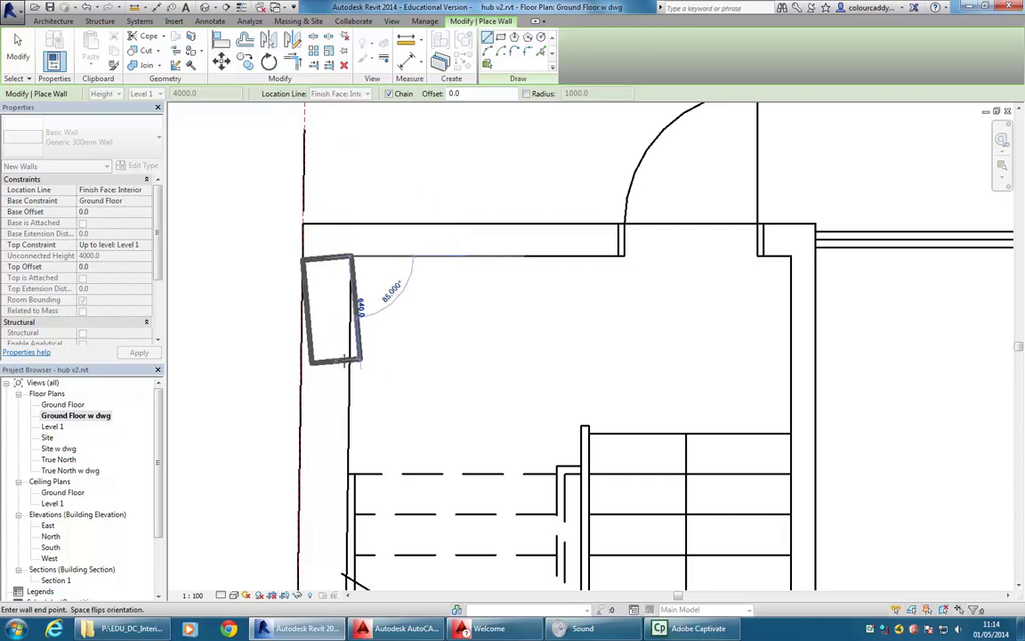
Finish the west wall at the inner south-west corner of the western stair block and end wall placement.
{"action": "scroll", "coordinate": [349, 361], "scroll_direction": "down", "scroll_amount": 3}
{"action": "middle_click_drag", "start_coordinate": [352, 411], "coordinate": [350, 314]}
{"action": "middle_click_drag", "start_coordinate": [352, 448], "coordinate": [338, 311]}
{"action": "middle_click_drag", "start_coordinate": [336, 411], "coordinate": [333, 295]}
{"action": "scroll", "coordinate": [334, 296], "scroll_direction": "down", "scroll_amount": 3}
{"action": "middle_click_drag", "start_coordinate": [312, 492], "coordinate": [324, 407]}
{"action": "scroll", "coordinate": [326, 407], "scroll_direction": "up", "scroll_amount": 5}
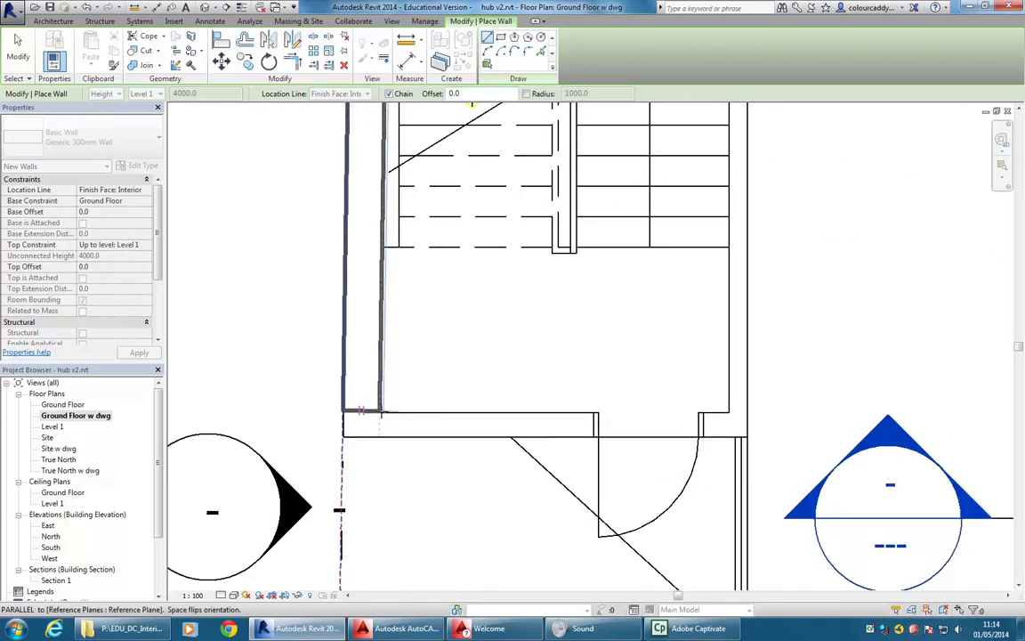
{"action": "scroll", "coordinate": [381, 411], "scroll_direction": "up", "scroll_amount": 4}
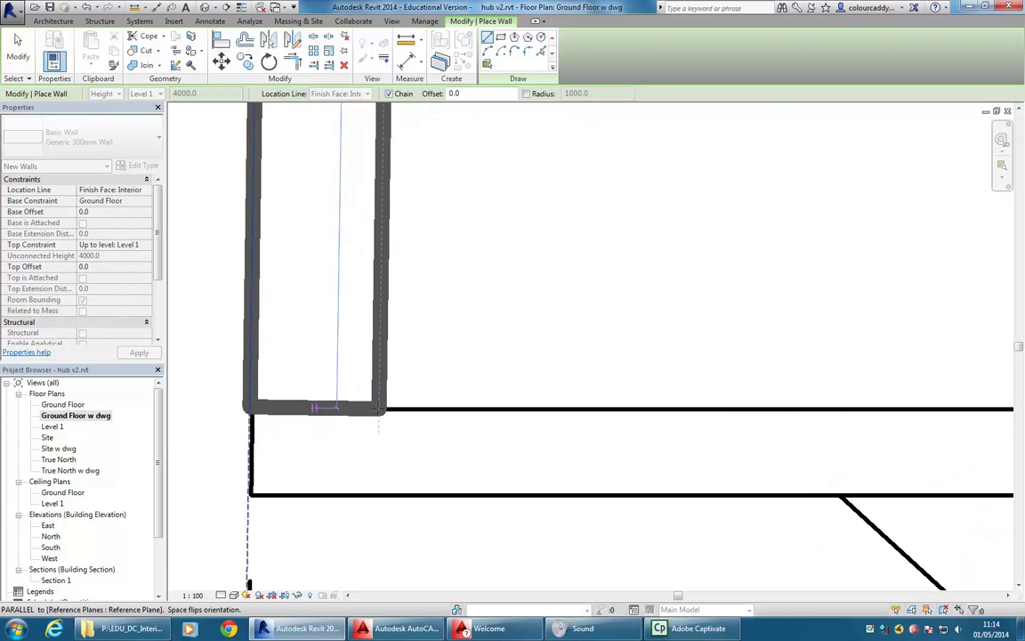
{"action": "left_click", "coordinate": [378, 411]}
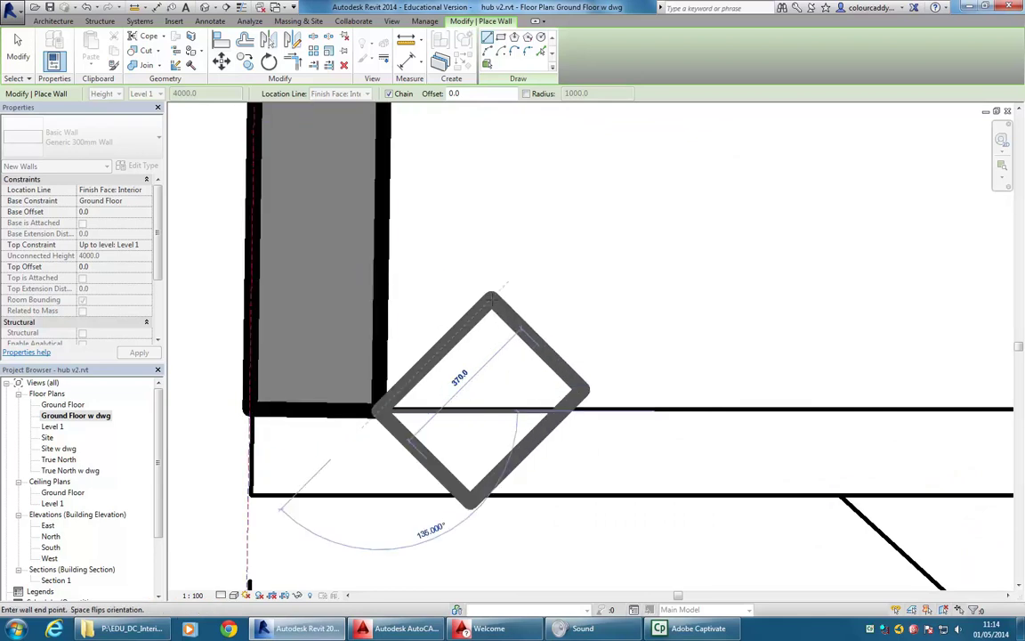
{"action": "scroll", "coordinate": [494, 304], "scroll_direction": "down", "scroll_amount": 3}
{"action": "right_click", "coordinate": [488, 242]}
{"action": "left_click", "coordinate": [536, 255]}
{"action": "right_click", "coordinate": [533, 249]}
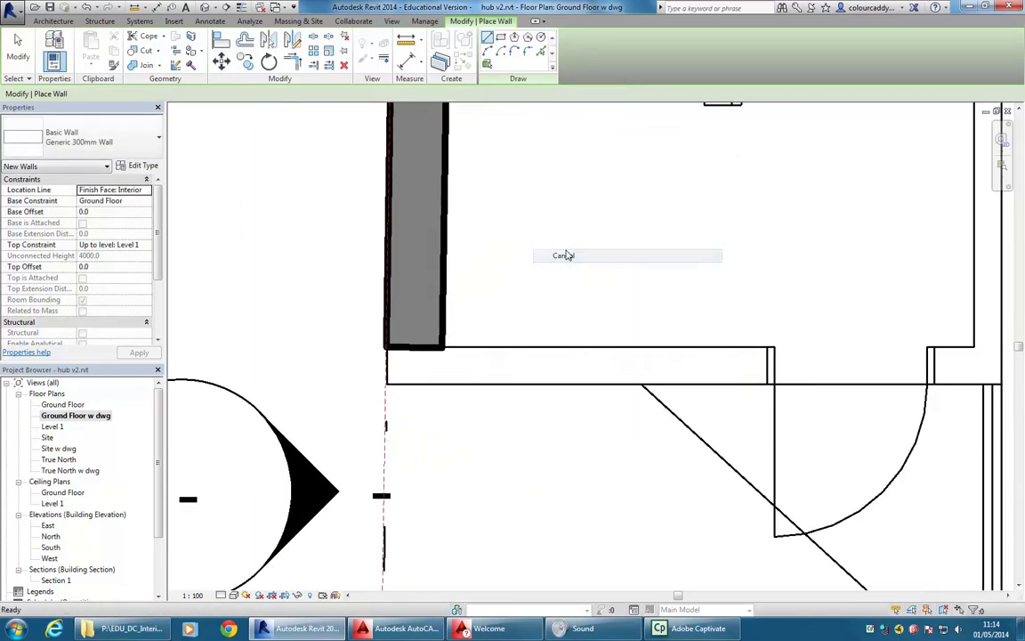
{"action": "left_click", "coordinate": [568, 255]}
Select the west wall, flip its orientation about the location line and flip it back.
{"action": "scroll", "coordinate": [542, 285], "scroll_direction": "down", "scroll_amount": 2}
{"action": "middle_click_drag", "start_coordinate": [542, 285], "coordinate": [416, 381]}
{"action": "scroll", "coordinate": [391, 308], "scroll_direction": "down", "scroll_amount": 3}
{"action": "middle_click_drag", "start_coordinate": [393, 224], "coordinate": [280, 389]}
{"action": "scroll", "coordinate": [361, 315], "scroll_direction": "down", "scroll_amount": 3}
{"action": "left_click", "coordinate": [274, 358]}
{"action": "scroll", "coordinate": [279, 390], "scroll_direction": "up", "scroll_amount": 1}
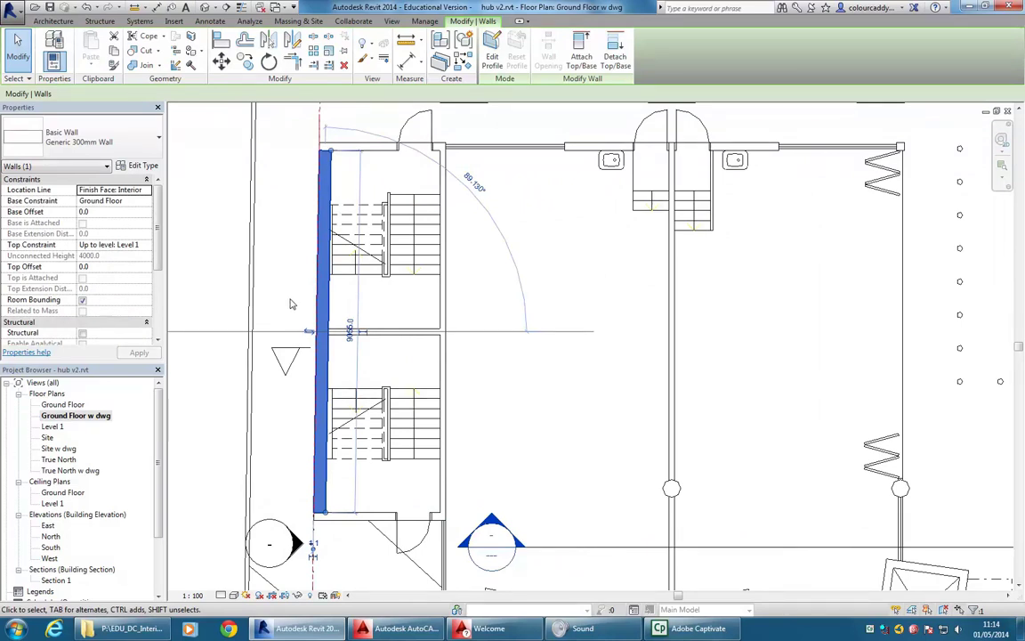
{"action": "left_click_drag", "start_coordinate": [315, 361], "coordinate": [346, 336]}
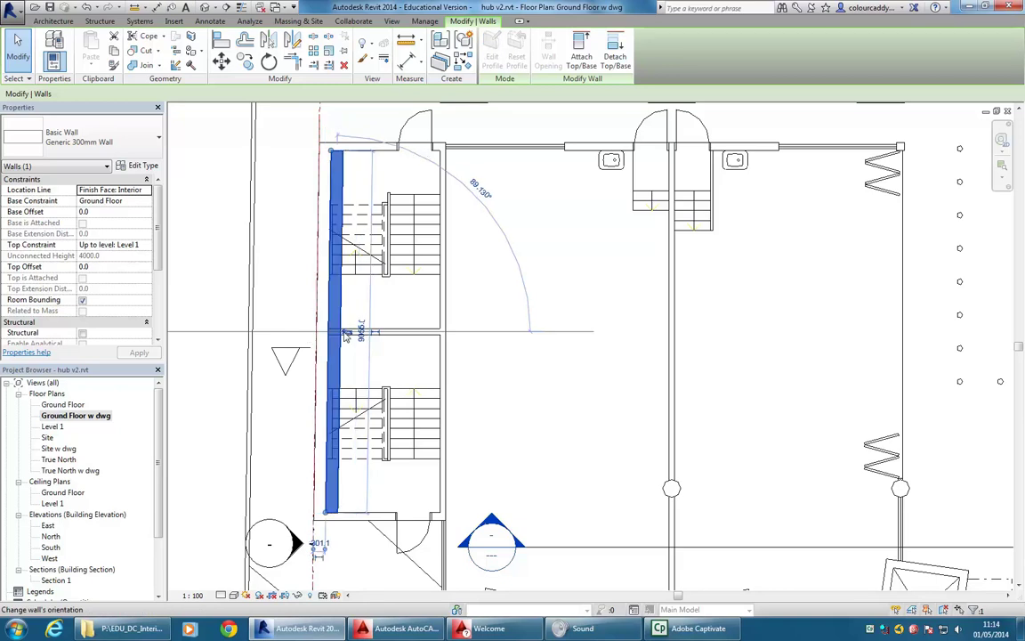
{"action": "left_click", "coordinate": [346, 335]}
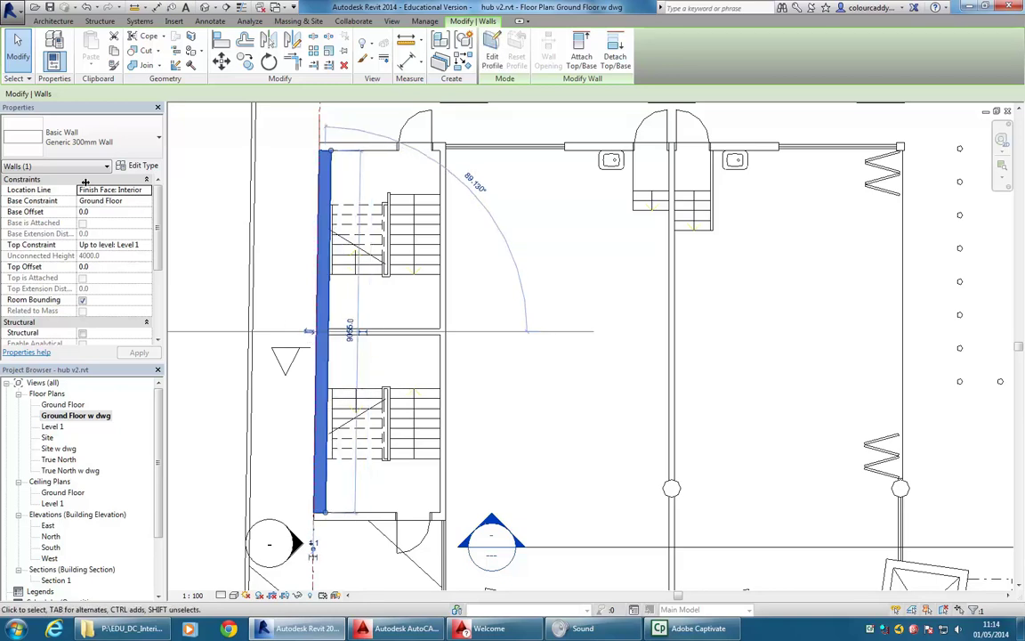
Change the west wall's location line to Finish Face: Exterior.
{"action": "left_click", "coordinate": [149, 190]}
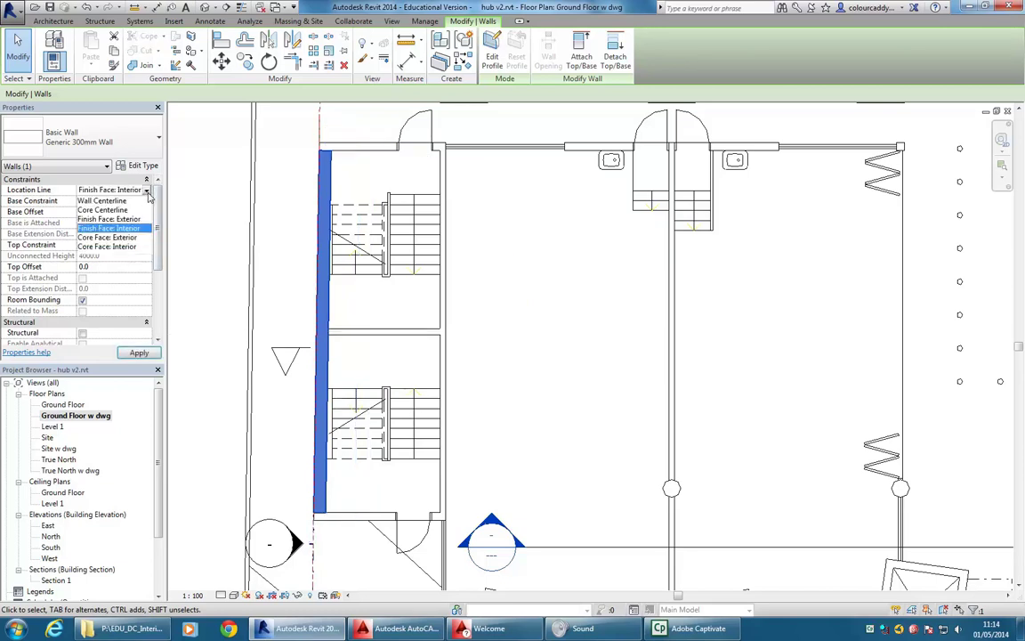
{"action": "left_click", "coordinate": [111, 223]}
{"action": "left_click", "coordinate": [296, 239]}
Shorten the north wall from its west end to about 3260 mm, ending it beside the door at the north-east stair.
{"action": "scroll", "coordinate": [289, 236], "scroll_direction": "down", "scroll_amount": 6}
{"action": "middle_click_drag", "start_coordinate": [280, 235], "coordinate": [244, 261]}
{"action": "scroll", "coordinate": [443, 333], "scroll_direction": "up", "scroll_amount": 1}
{"action": "middle_click_drag", "start_coordinate": [398, 296], "coordinate": [354, 251]}
{"action": "scroll", "coordinate": [443, 331], "scroll_direction": "down", "scroll_amount": 1}
{"action": "middle_click_drag", "start_coordinate": [601, 435], "coordinate": [538, 463]}
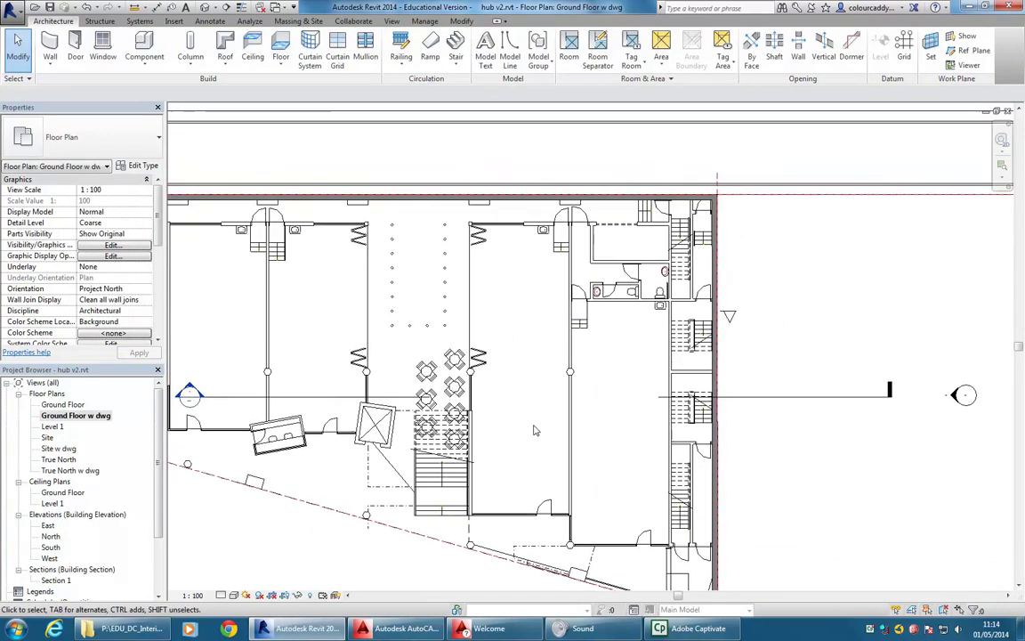
{"action": "middle_click_drag", "start_coordinate": [432, 308], "coordinate": [593, 359]}
{"action": "left_click", "coordinate": [391, 250]}
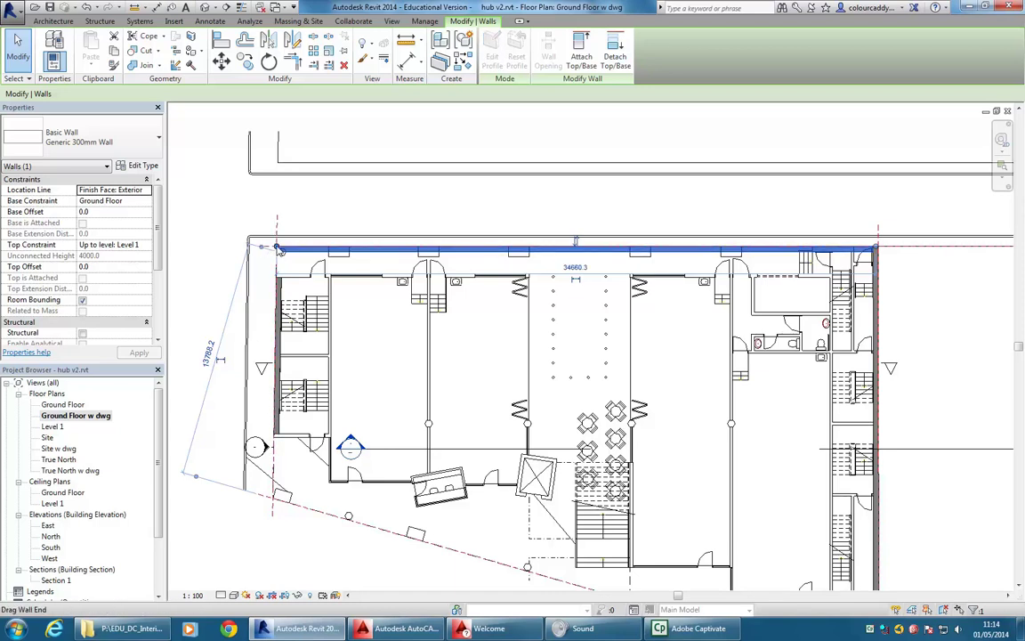
{"action": "left_click_drag", "start_coordinate": [276, 248], "coordinate": [556, 276]}
{"action": "scroll", "coordinate": [822, 241], "scroll_direction": "up", "scroll_amount": 4}
{"action": "middle_click_drag", "start_coordinate": [833, 244], "coordinate": [556, 277]}
{"action": "scroll", "coordinate": [539, 286], "scroll_direction": "up", "scroll_amount": 2}
{"action": "left_click_drag", "start_coordinate": [557, 277], "coordinate": [586, 289]}
{"action": "scroll", "coordinate": [504, 297], "scroll_direction": "up", "scroll_amount": 2}
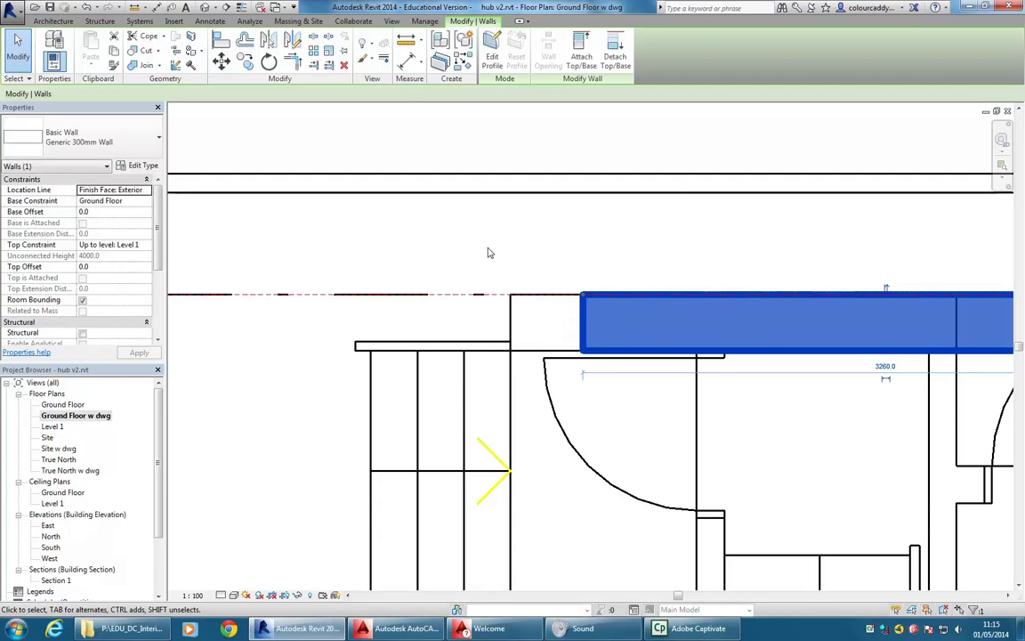
{"action": "scroll", "coordinate": [487, 243], "scroll_direction": "down", "scroll_amount": 2}
{"action": "left_click", "coordinate": [572, 216]}
Switch the floor plan's visual style to Wireframe.
{"action": "middle_click_drag", "start_coordinate": [723, 240], "coordinate": [629, 226]}
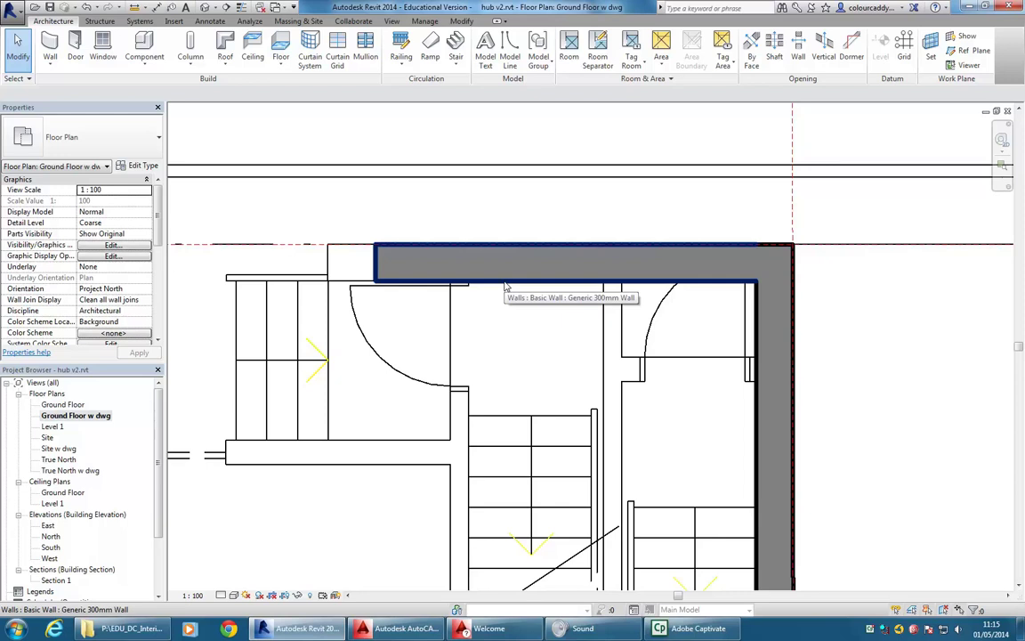
{"action": "left_click", "coordinate": [233, 594]}
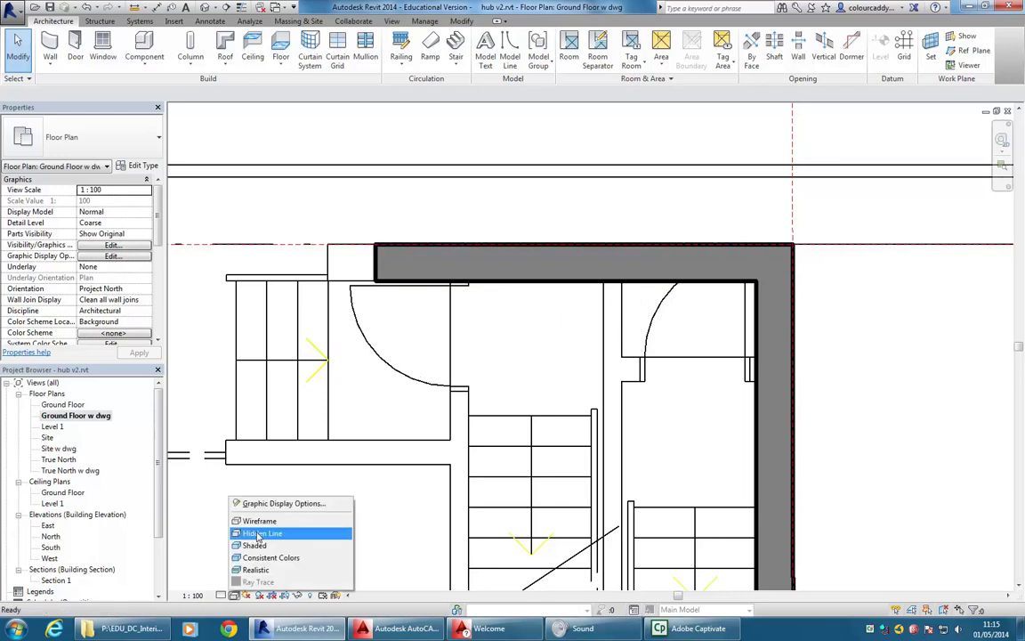
{"action": "left_click", "coordinate": [278, 523]}
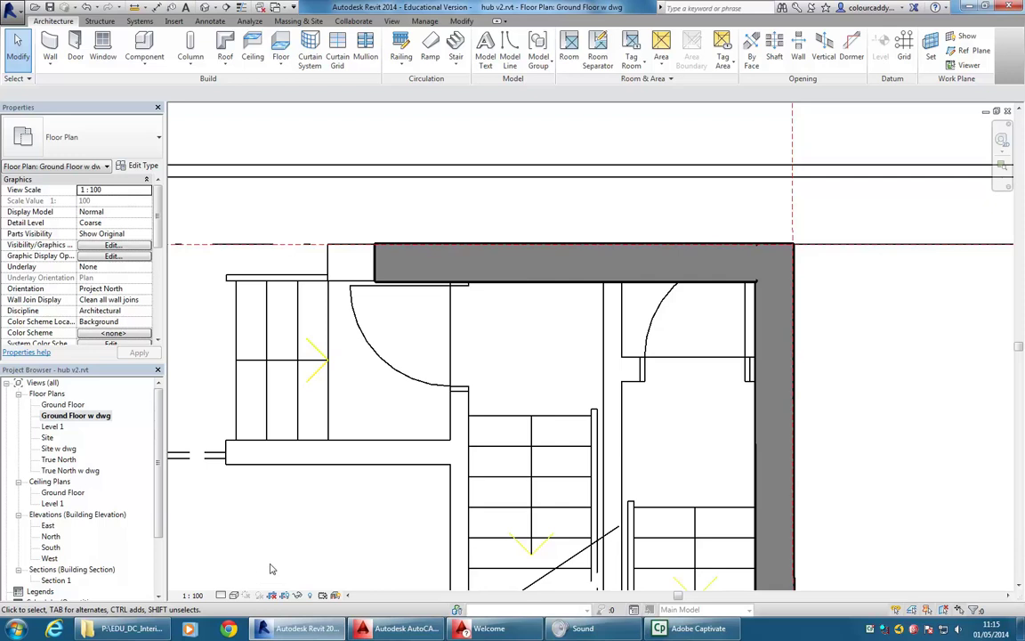
Set the floor plan's detail level to Fine.
{"action": "left_click", "coordinate": [222, 596]}
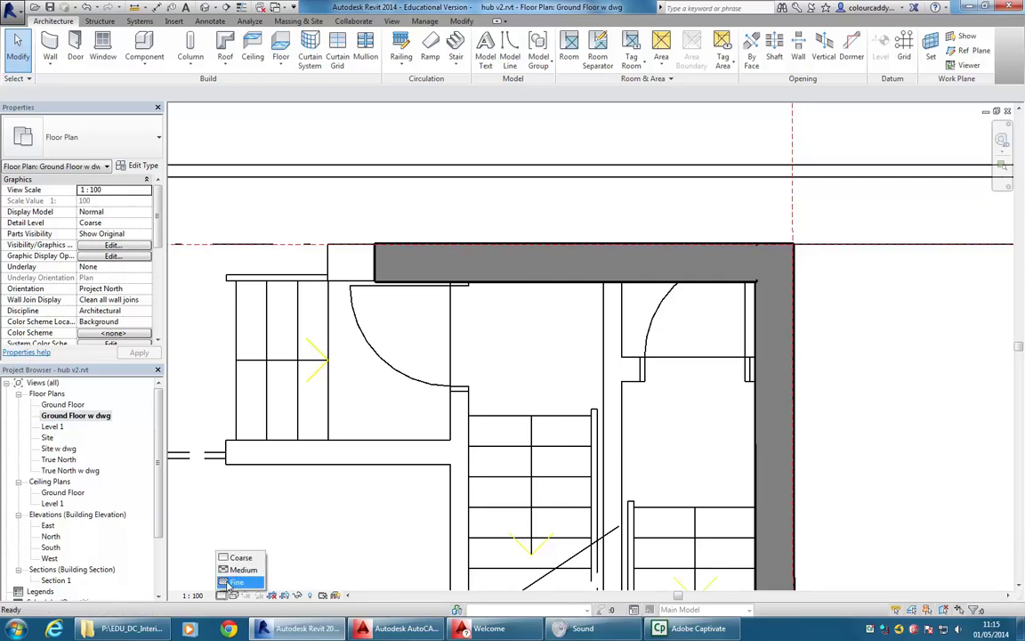
{"action": "left_click", "coordinate": [234, 582]}
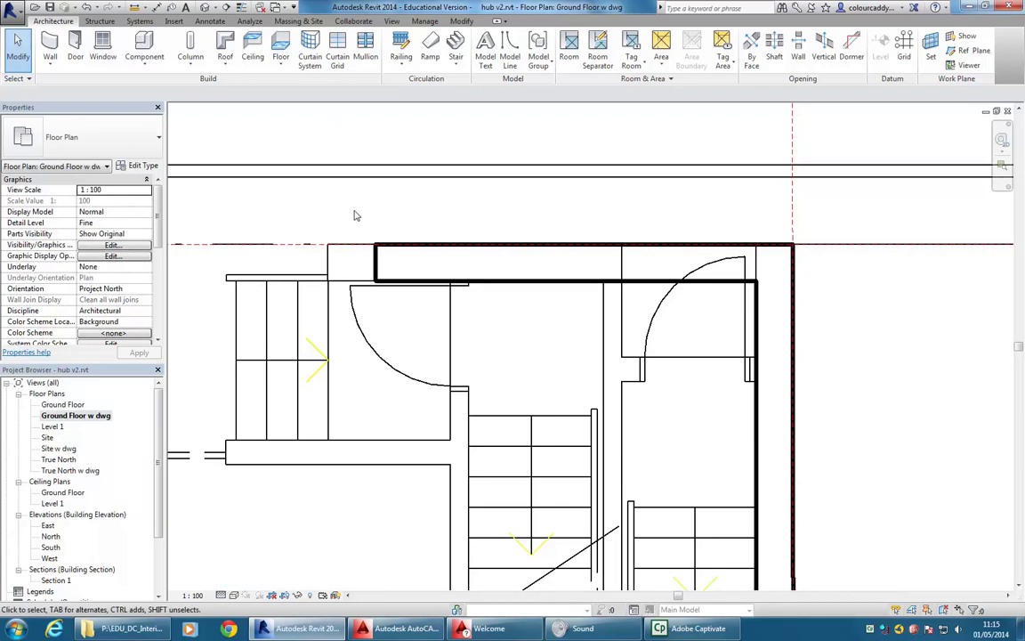
Extend the north wall's west end to the corner of the DWG wall beside the north-east entrance steps.
{"action": "scroll", "coordinate": [351, 215], "scroll_direction": "down", "scroll_amount": 5}
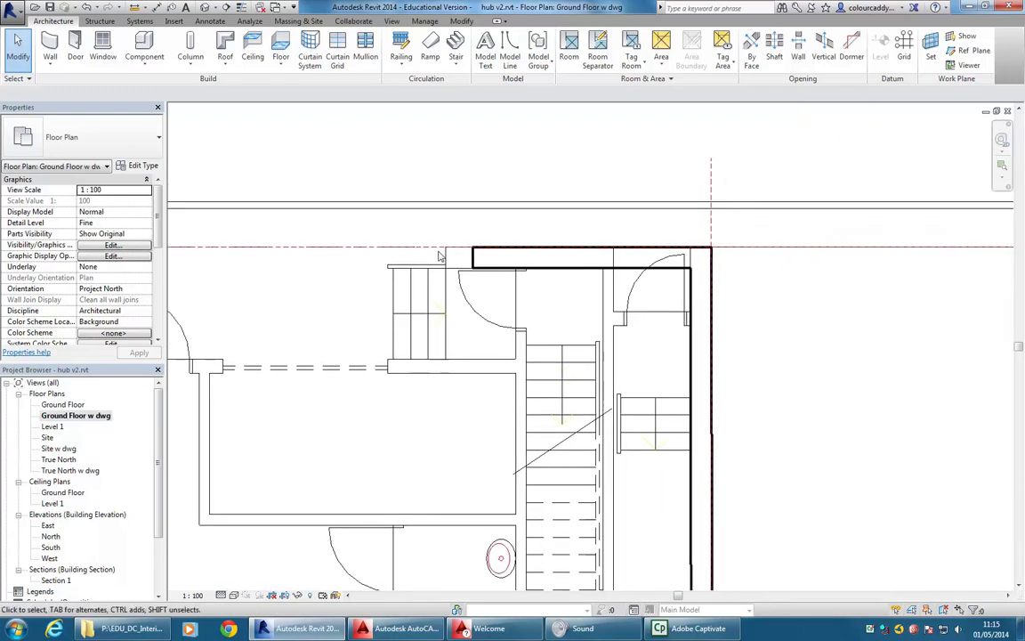
{"action": "scroll", "coordinate": [438, 256], "scroll_direction": "up", "scroll_amount": 4}
{"action": "left_click", "coordinate": [535, 278]}
{"action": "scroll", "coordinate": [465, 252], "scroll_direction": "up", "scroll_amount": 2}
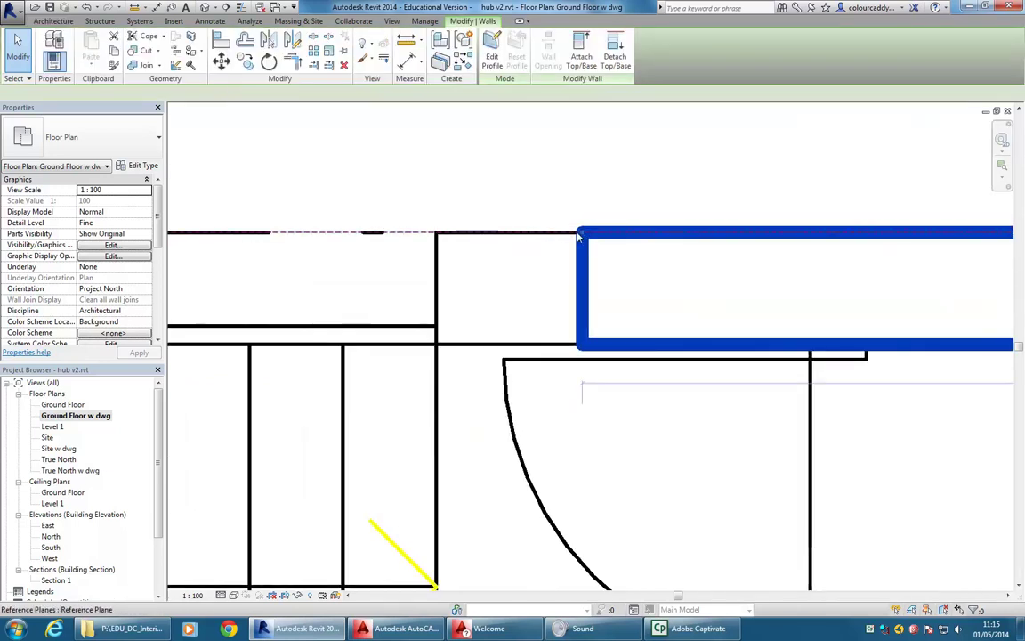
{"action": "left_click_drag", "start_coordinate": [444, 231], "coordinate": [436, 232]}
{"action": "scroll", "coordinate": [415, 219], "scroll_direction": "down", "scroll_amount": 5}
{"action": "left_click", "coordinate": [405, 205]}
Measure the thickness of the interior partition between the two north-east stairs.
{"action": "middle_click_drag", "start_coordinate": [473, 287], "coordinate": [415, 308]}
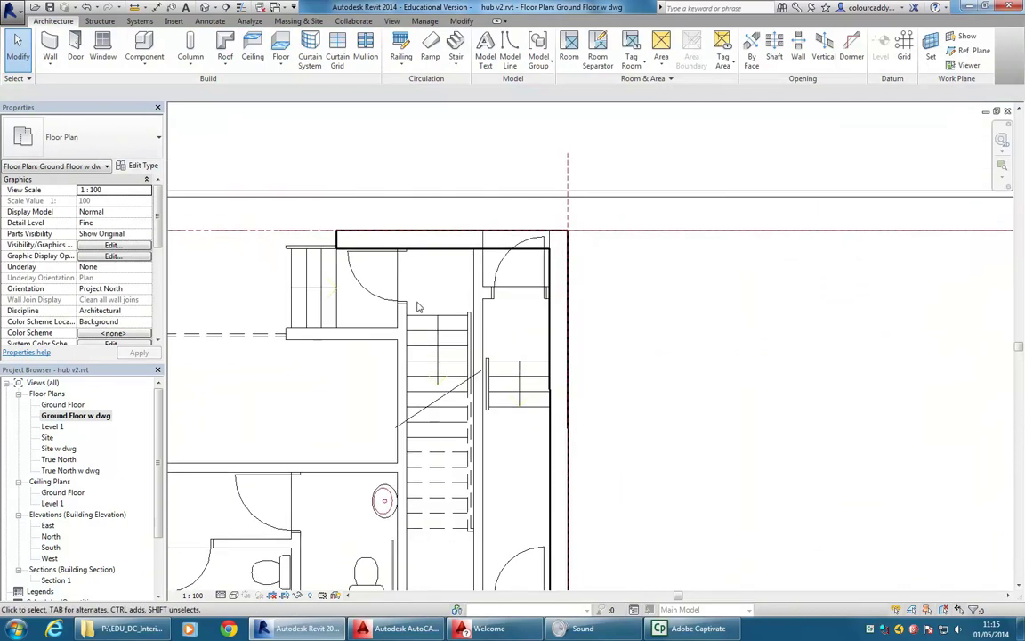
{"action": "scroll", "coordinate": [414, 307], "scroll_direction": "up", "scroll_amount": 1}
{"action": "left_click", "coordinate": [54, 55]}
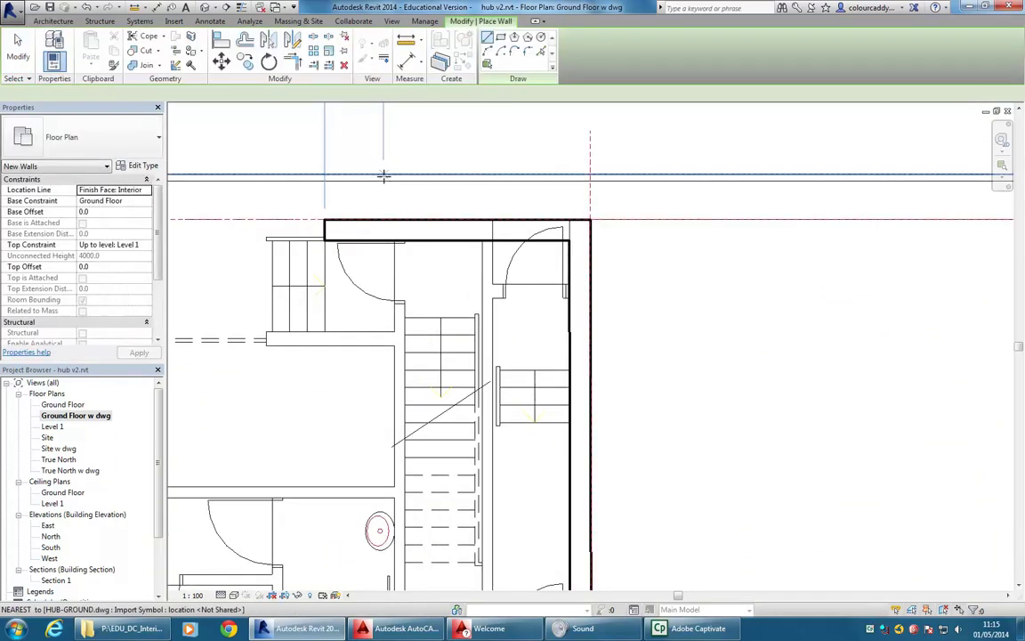
{"action": "scroll", "coordinate": [488, 293], "scroll_direction": "up", "scroll_amount": 3}
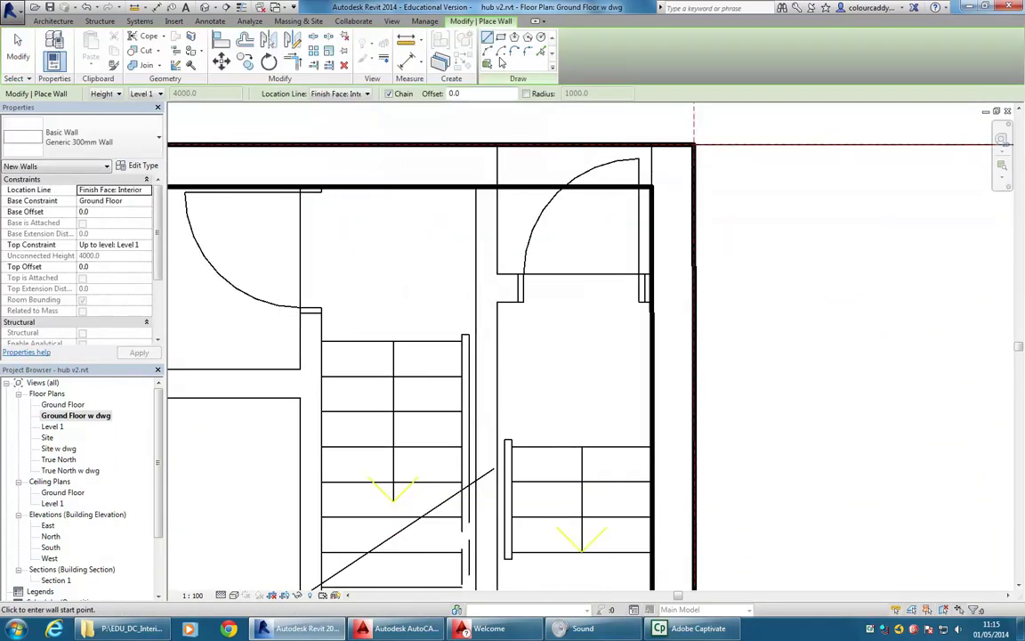
{"action": "left_click", "coordinate": [406, 39]}
{"action": "scroll", "coordinate": [492, 305], "scroll_direction": "up", "scroll_amount": 2}
{"action": "left_click", "coordinate": [497, 297]}
{"action": "key", "text": "Escape"}
{"action": "key", "text": "Escape"}
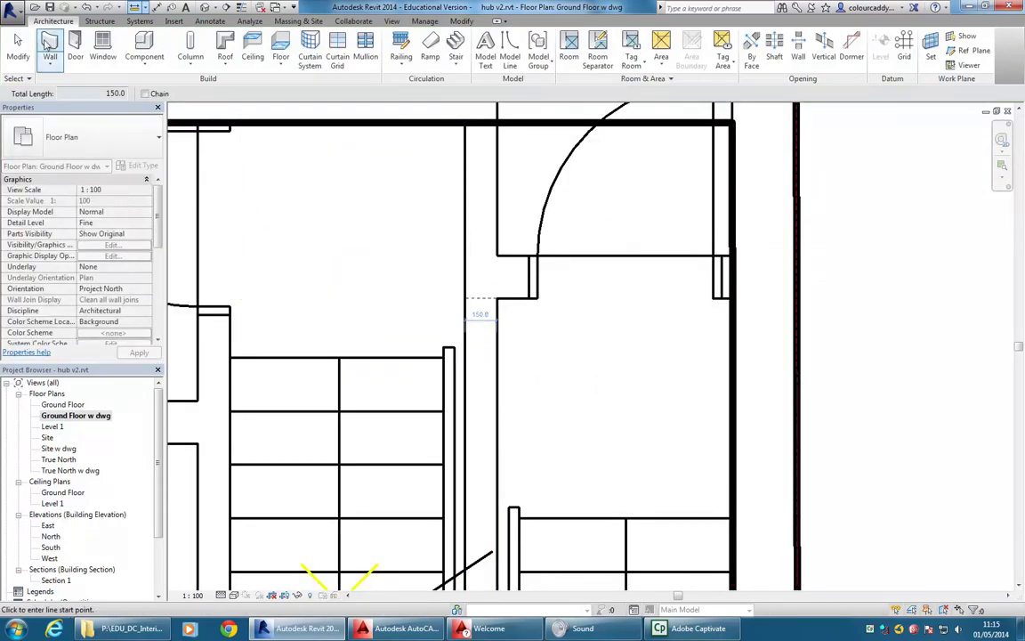
Duplicate the Generic 300mm Wall type under the name Generic 150mm Wall.
{"action": "left_click", "coordinate": [111, 141]}
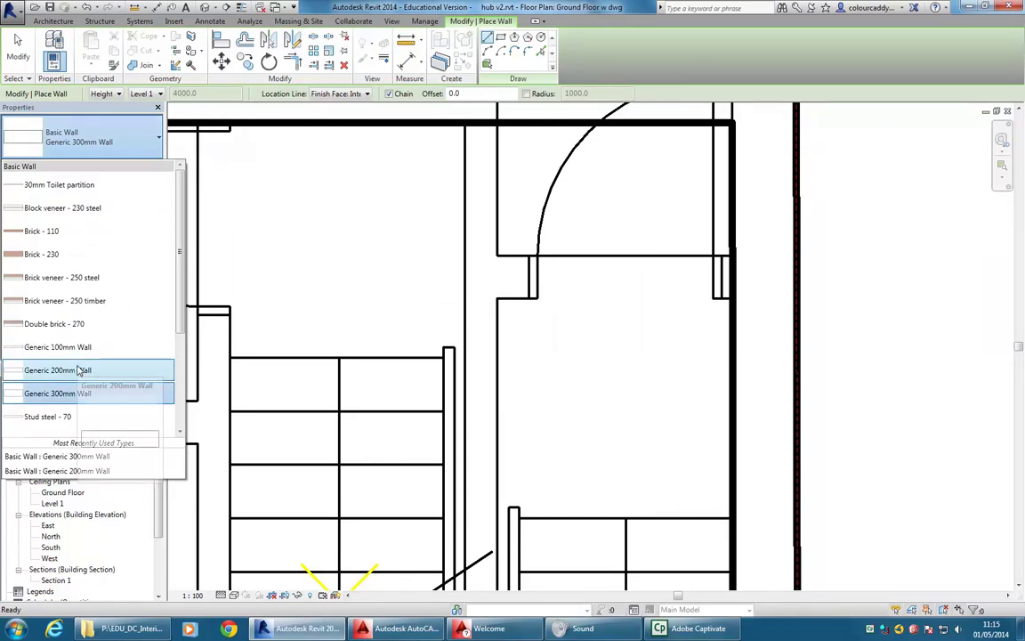
{"action": "left_click", "coordinate": [140, 150]}
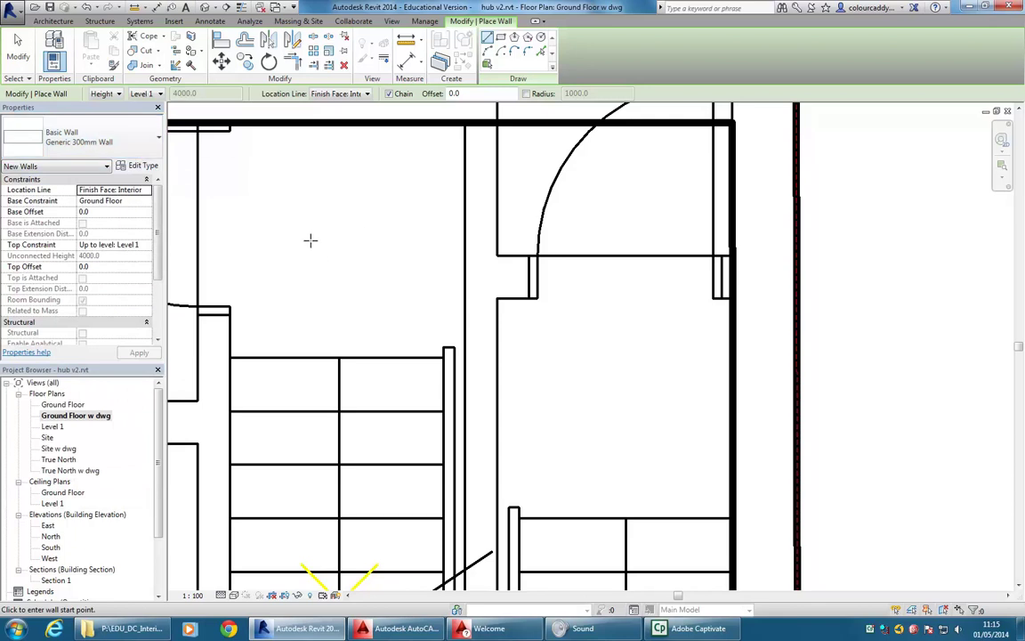
{"action": "middle_click_drag", "start_coordinate": [295, 242], "coordinate": [380, 242]}
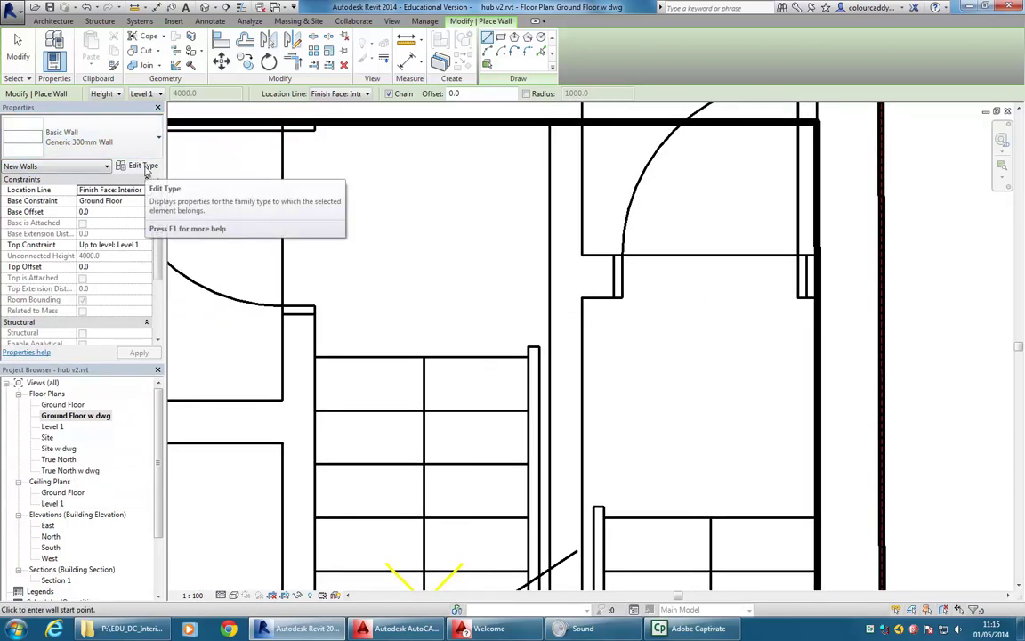
{"action": "left_click", "coordinate": [143, 167]}
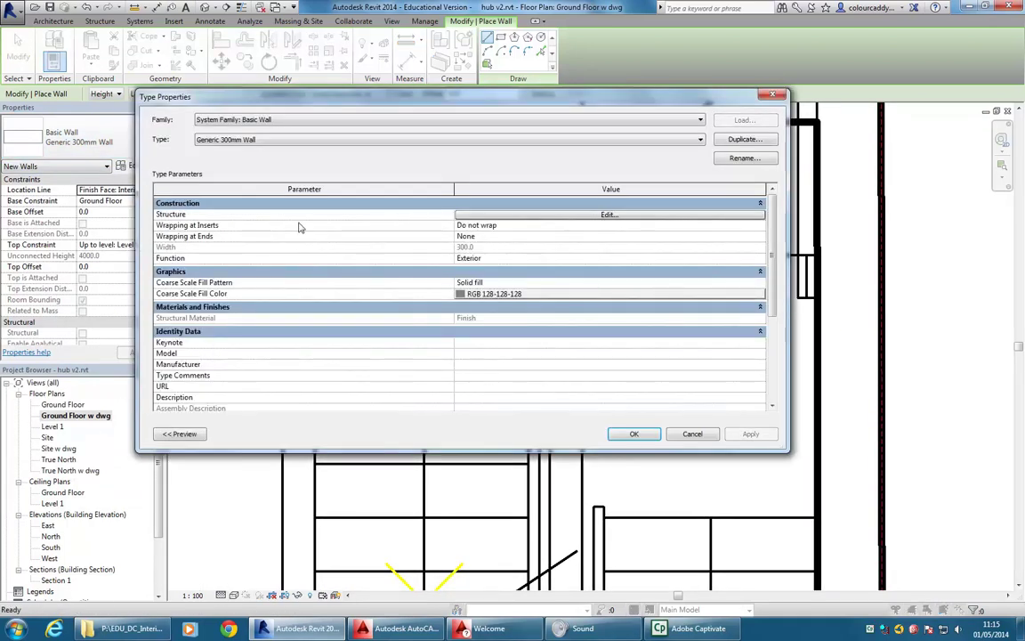
{"action": "left_click", "coordinate": [739, 141]}
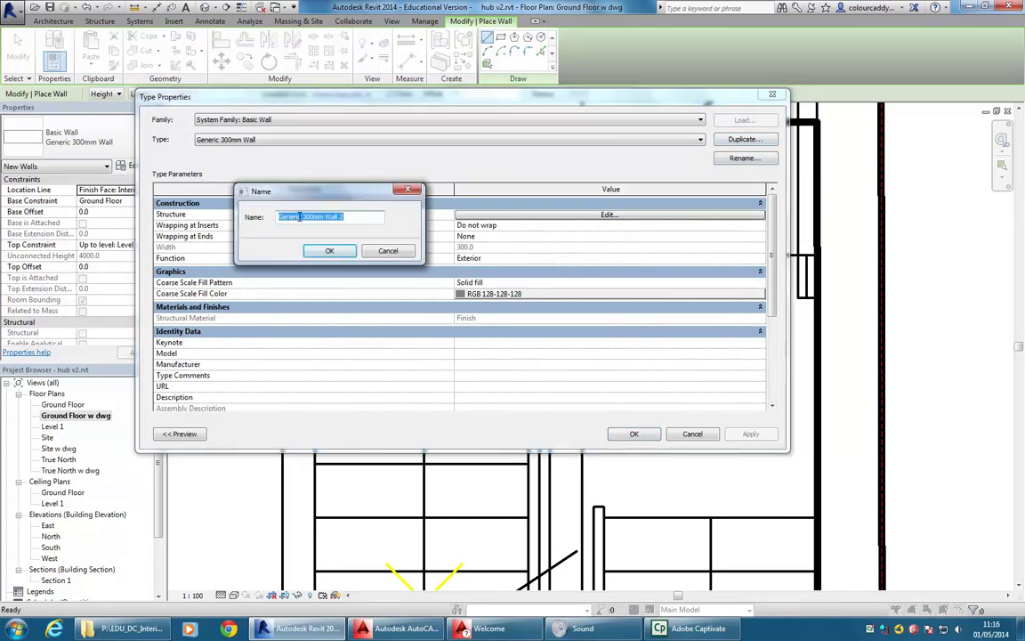
{"action": "left_click_drag", "start_coordinate": [303, 216], "coordinate": [311, 217]}
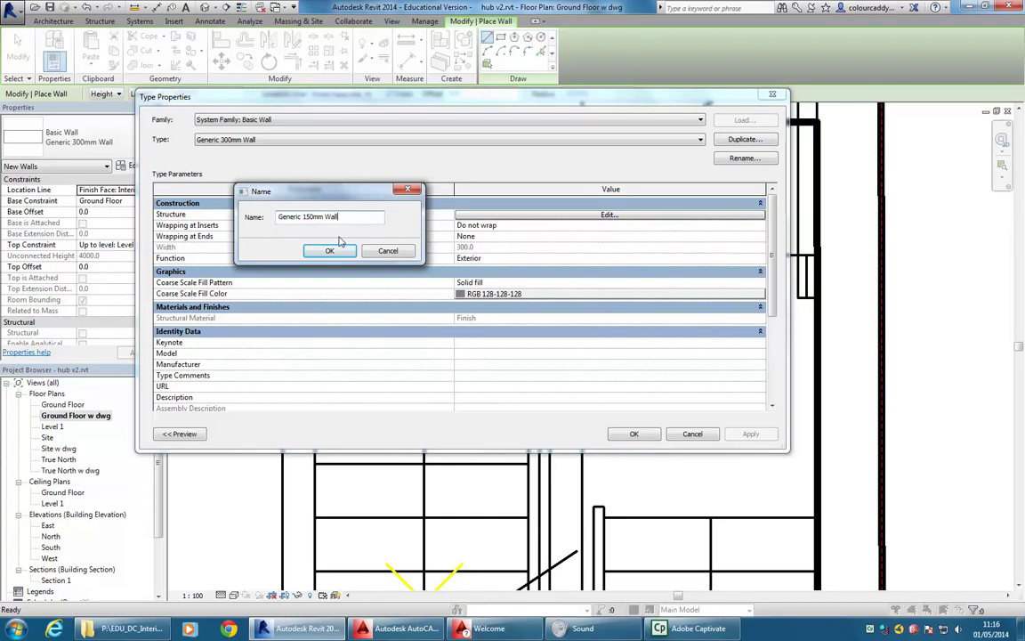
{"action": "left_click", "coordinate": [329, 252]}
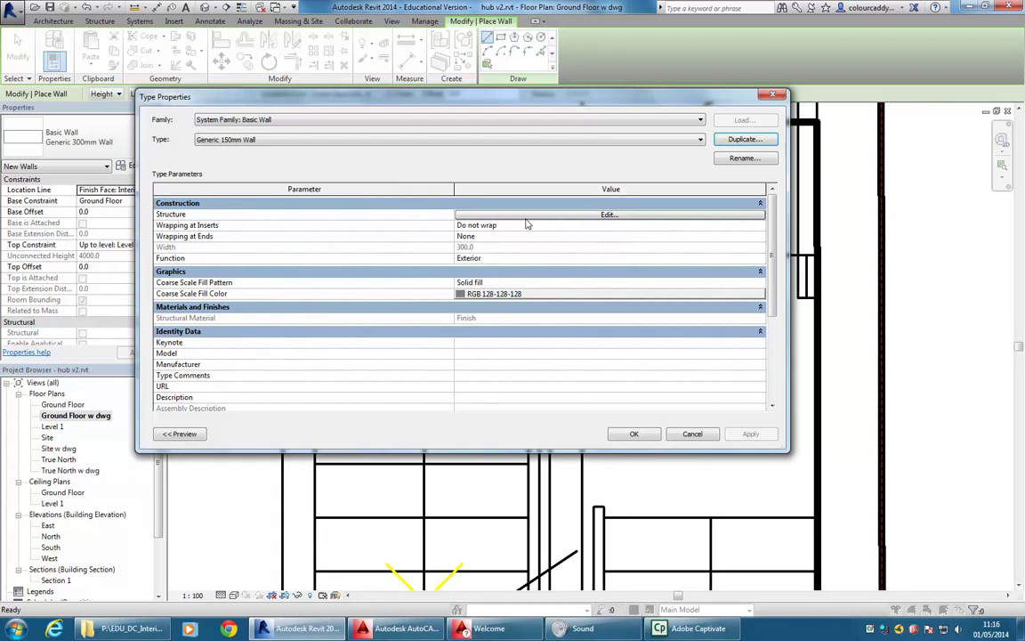
Set the structure layer thickness of the Generic 150mm Wall type to 150 mm.
{"action": "left_click", "coordinate": [543, 217]}
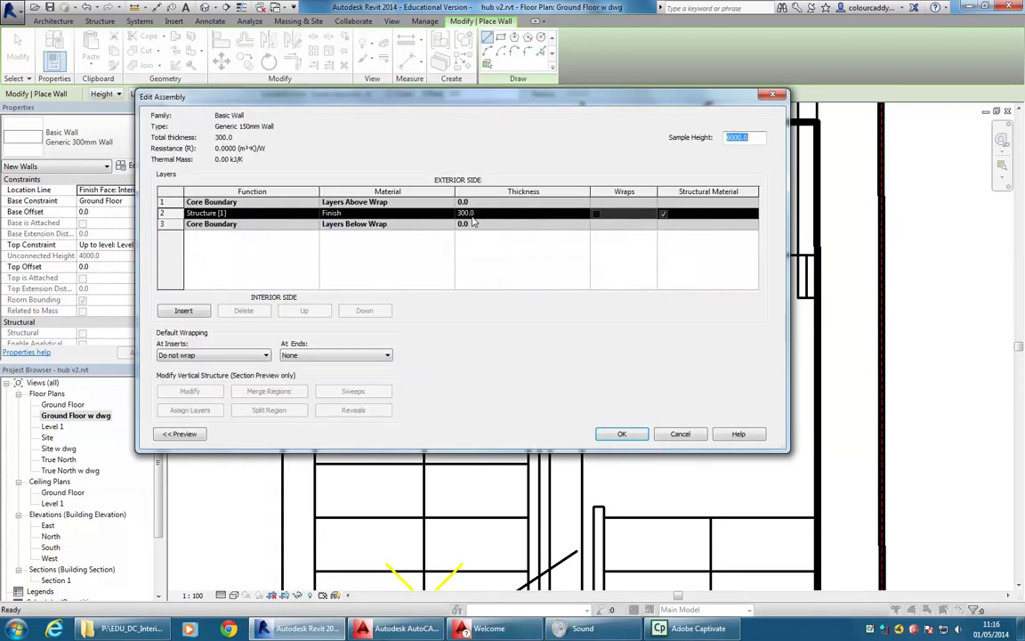
{"action": "left_click", "coordinate": [499, 213]}
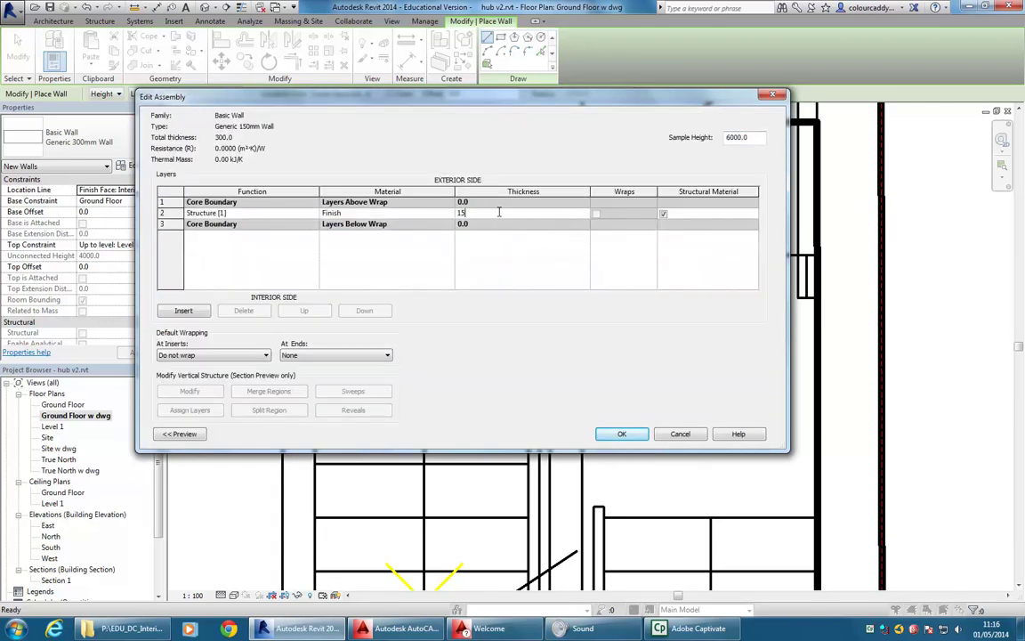
{"action": "key", "text": "shift+Tab"}
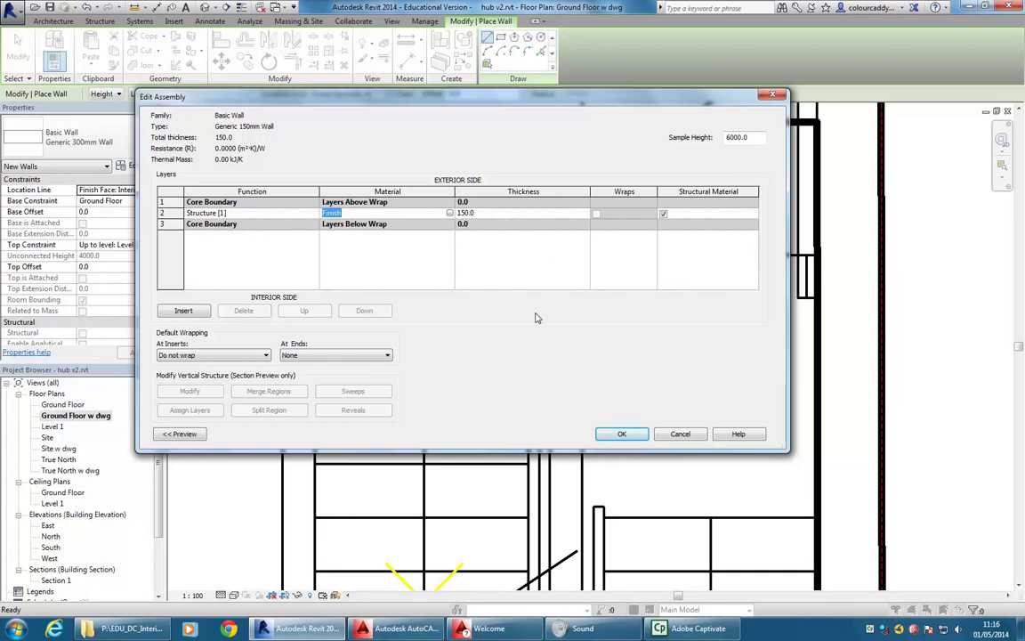
{"action": "left_click", "coordinate": [604, 434]}
{"action": "left_click", "coordinate": [634, 434]}
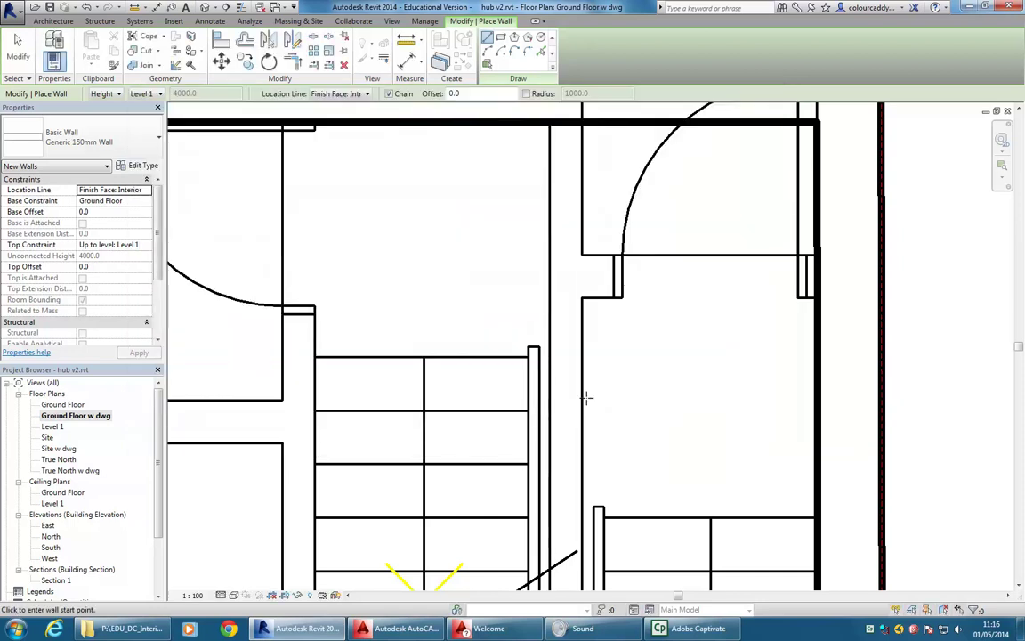
{"action": "middle_click_drag", "start_coordinate": [504, 300], "coordinate": [481, 292]}
{"action": "scroll", "coordinate": [467, 269], "scroll_direction": "down", "scroll_amount": 2}
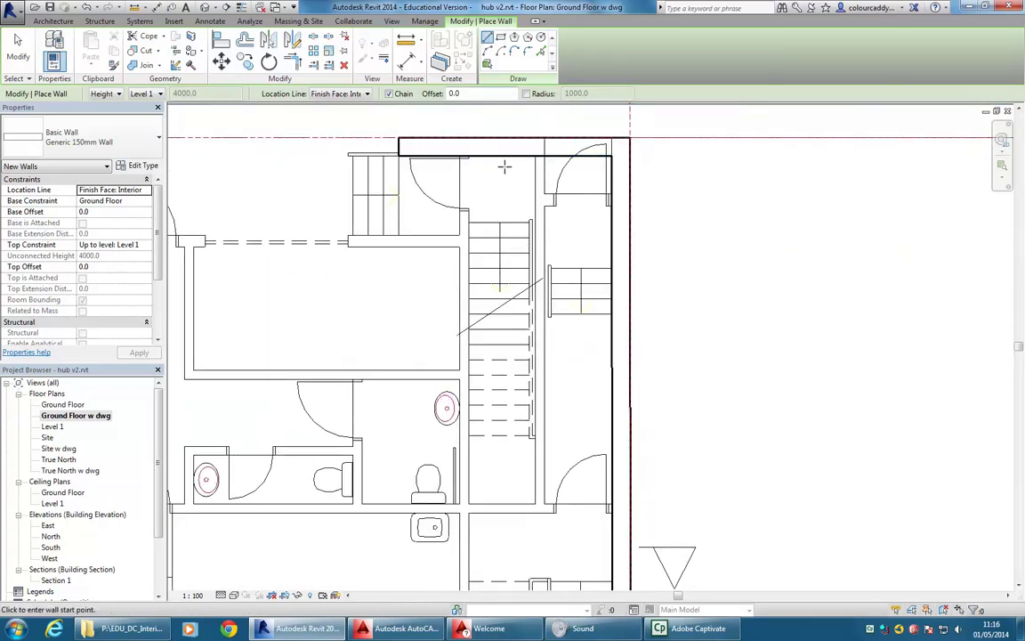
{"action": "scroll", "coordinate": [523, 165], "scroll_direction": "up", "scroll_amount": 4}
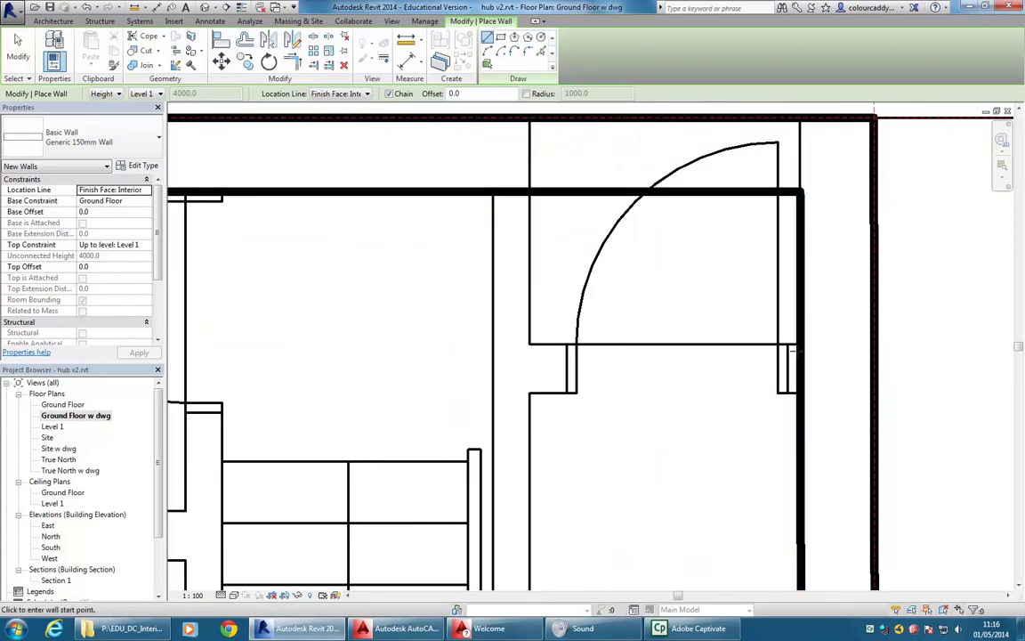
{"action": "left_click", "coordinate": [801, 345]}
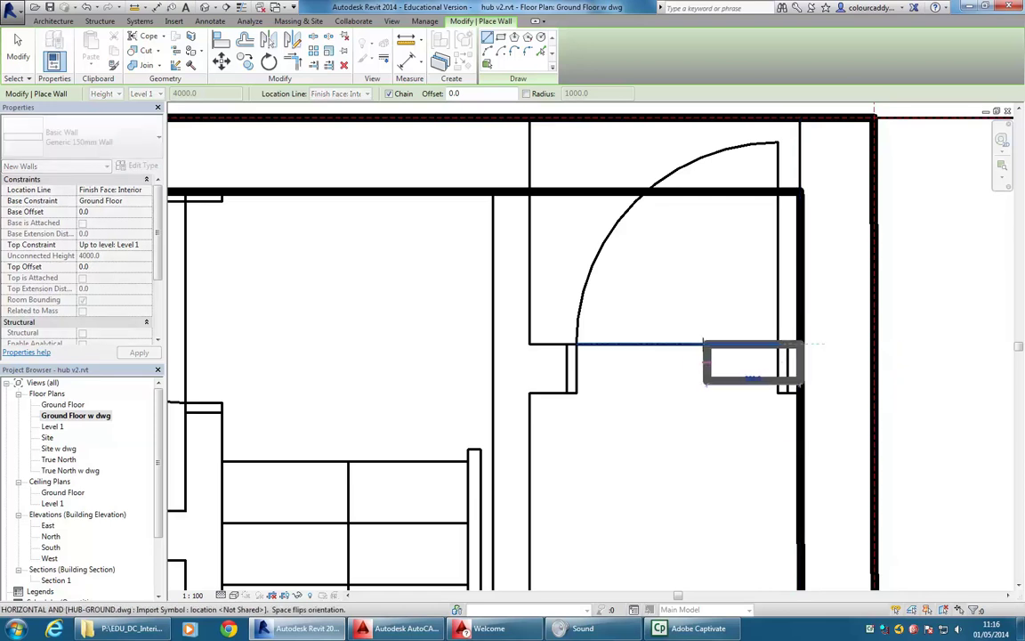
{"action": "middle_click_drag", "start_coordinate": [684, 339], "coordinate": [639, 332]}
{"action": "scroll", "coordinate": [609, 326], "scroll_direction": "up", "scroll_amount": 1}
{"action": "scroll", "coordinate": [603, 329], "scroll_direction": "up", "scroll_amount": 4}
{"action": "scroll", "coordinate": [397, 345], "scroll_direction": "down", "scroll_amount": 3}
{"action": "middle_click_drag", "start_coordinate": [395, 352], "coordinate": [426, 355]}
{"action": "key", "text": "Escape"}
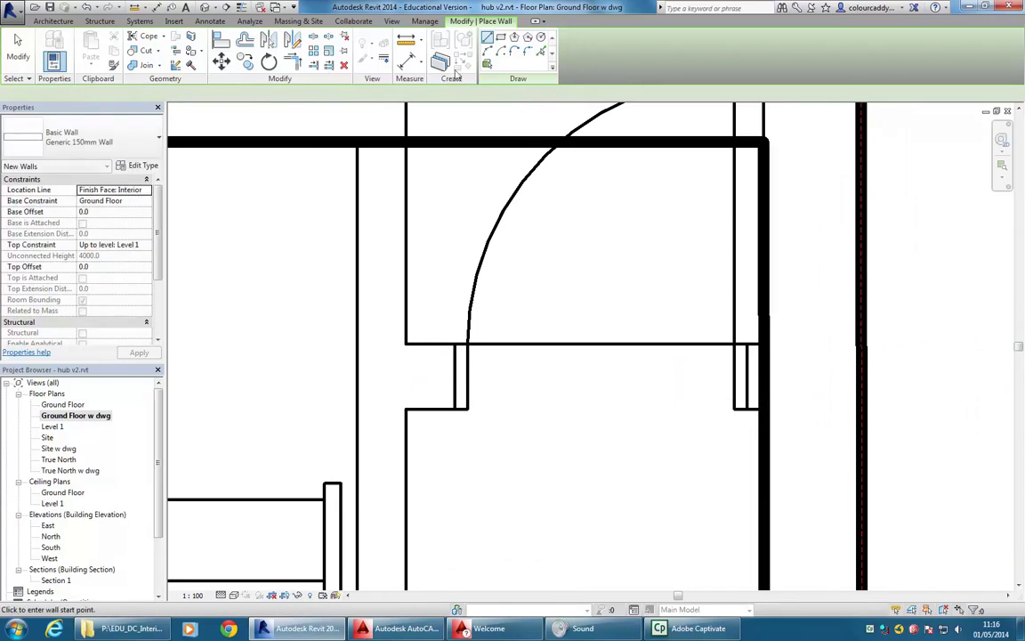
Measure the thickness of the DWG cross wall at the north-east door.
{"action": "key", "text": "Escape"}
{"action": "left_click", "coordinate": [405, 344]}
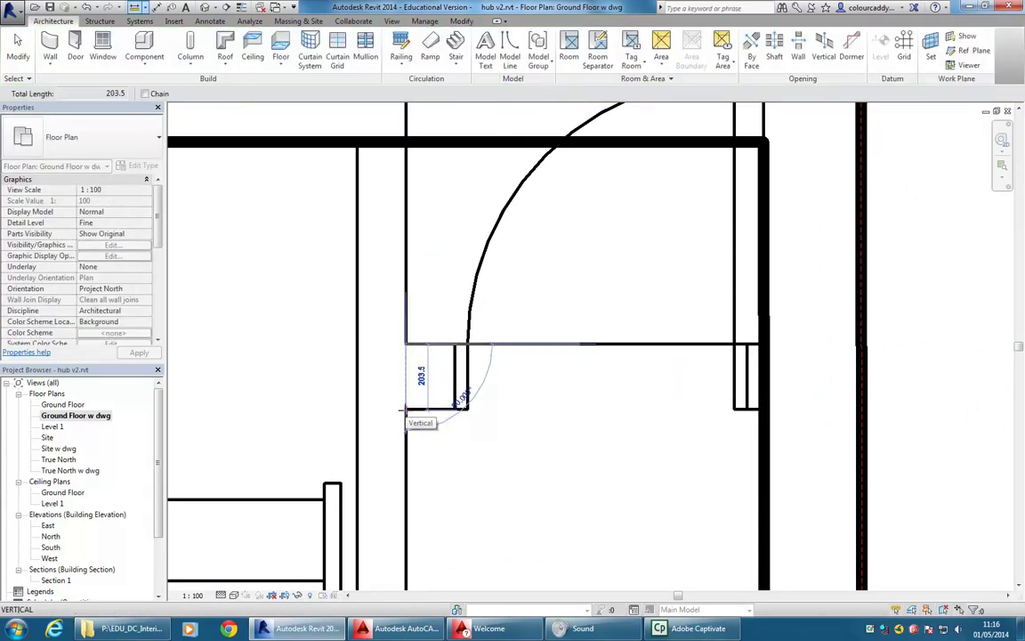
{"action": "key", "text": "Escape"}
Draw a Generic 150mm Wall along the DWG partition between the stairs, from the north wall south to the cross wall.
{"action": "left_click", "coordinate": [50, 49]}
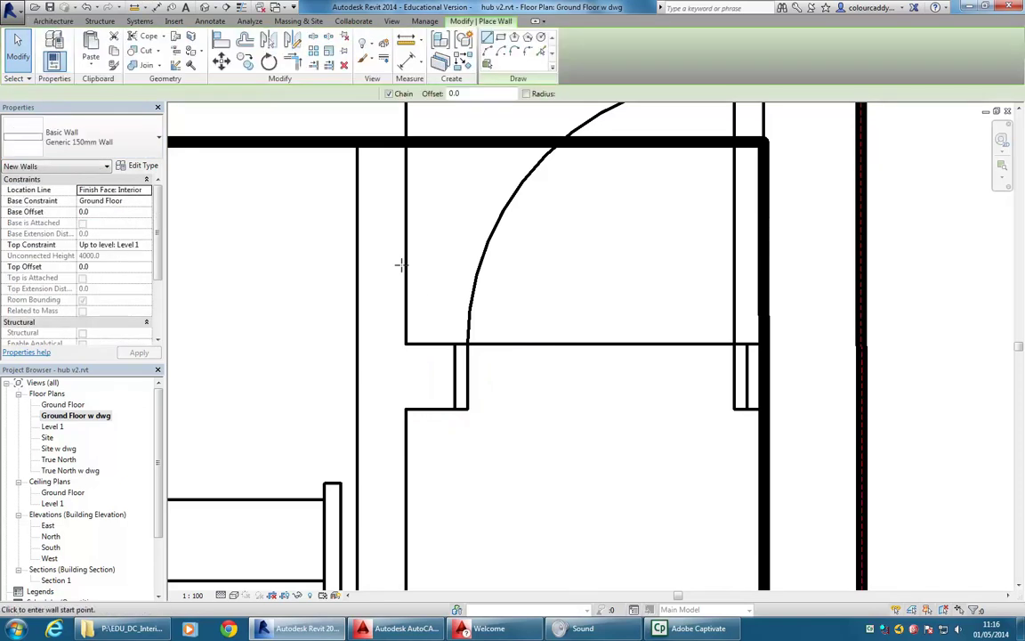
{"action": "left_click", "coordinate": [406, 144]}
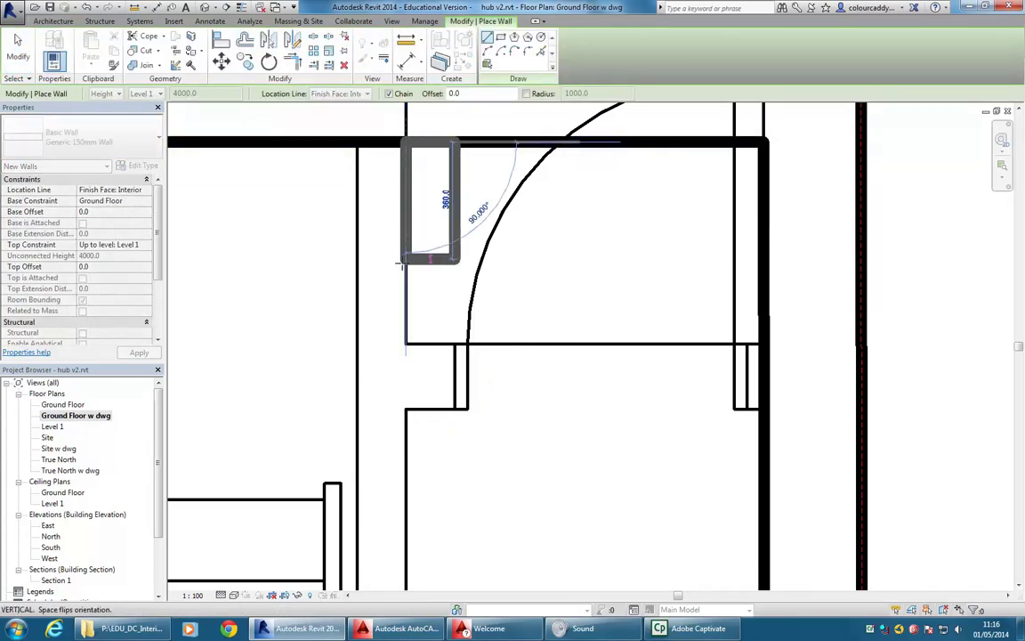
{"action": "scroll", "coordinate": [400, 257], "scroll_direction": "down", "scroll_amount": 5}
{"action": "middle_click_drag", "start_coordinate": [453, 352], "coordinate": [454, 383]}
{"action": "scroll", "coordinate": [454, 383], "scroll_direction": "up", "scroll_amount": 6}
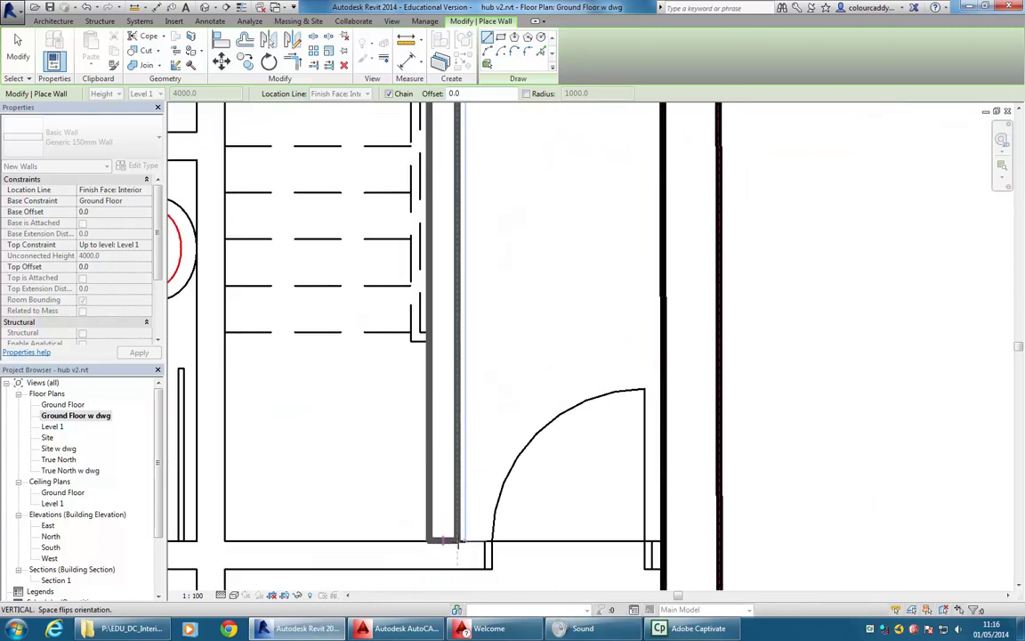
{"action": "right_click", "coordinate": [501, 288]}
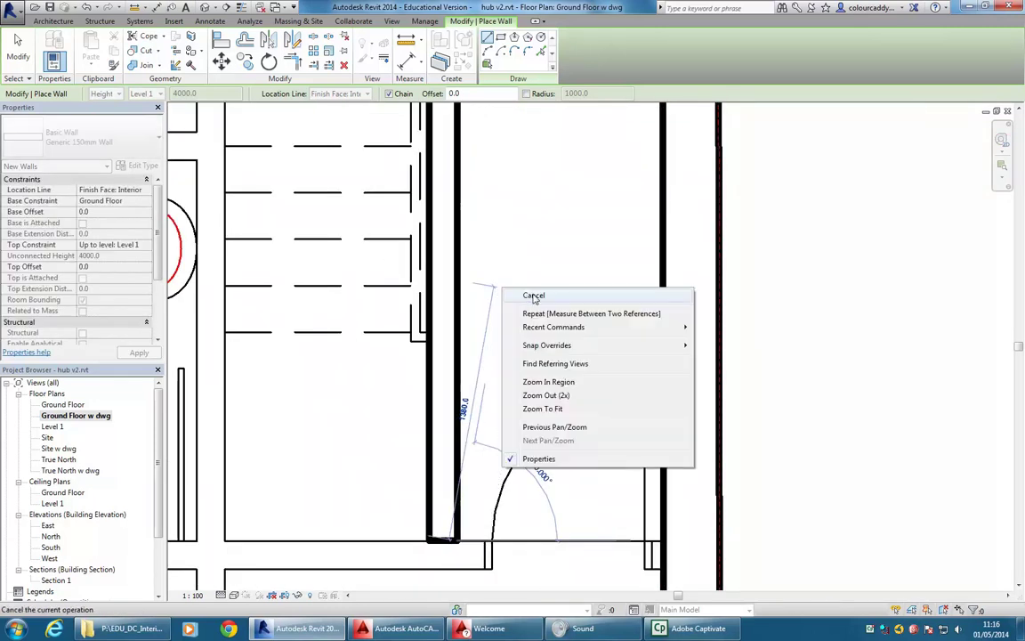
{"action": "left_click", "coordinate": [534, 296]}
Create a Generic 150mm Wall on the west side of the main stair by picking its DWG line.
{"action": "scroll", "coordinate": [482, 270], "scroll_direction": "down", "scroll_amount": 2}
{"action": "middle_click_drag", "start_coordinate": [503, 339], "coordinate": [554, 350]}
{"action": "scroll", "coordinate": [419, 320], "scroll_direction": "down", "scroll_amount": 1}
{"action": "middle_click_drag", "start_coordinate": [420, 319], "coordinate": [416, 400]}
{"action": "scroll", "coordinate": [398, 250], "scroll_direction": "down", "scroll_amount": 1}
{"action": "middle_click_drag", "start_coordinate": [398, 269], "coordinate": [416, 297]}
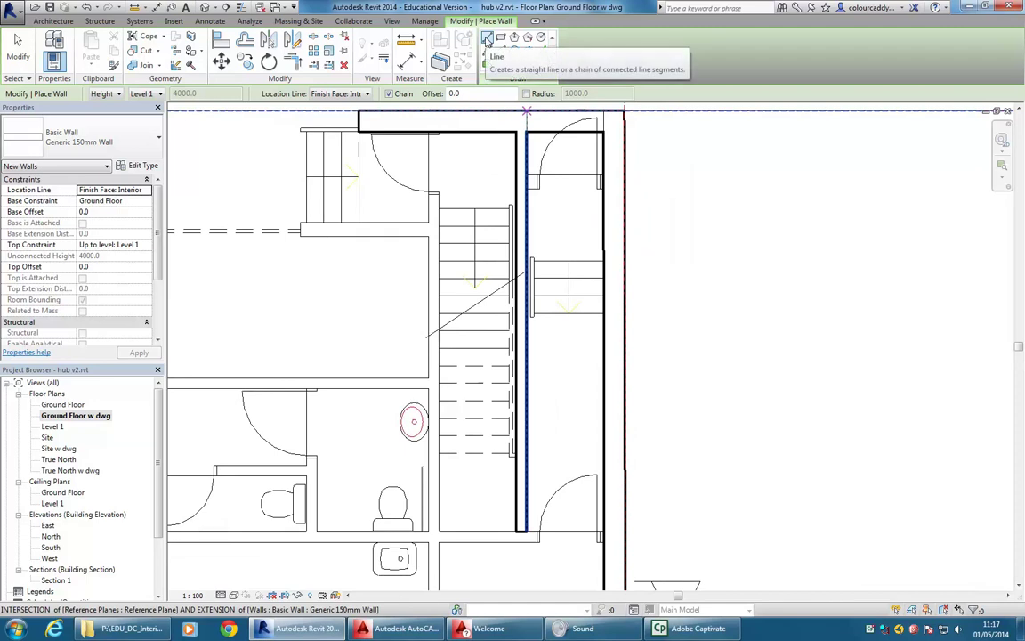
{"action": "left_click", "coordinate": [545, 54]}
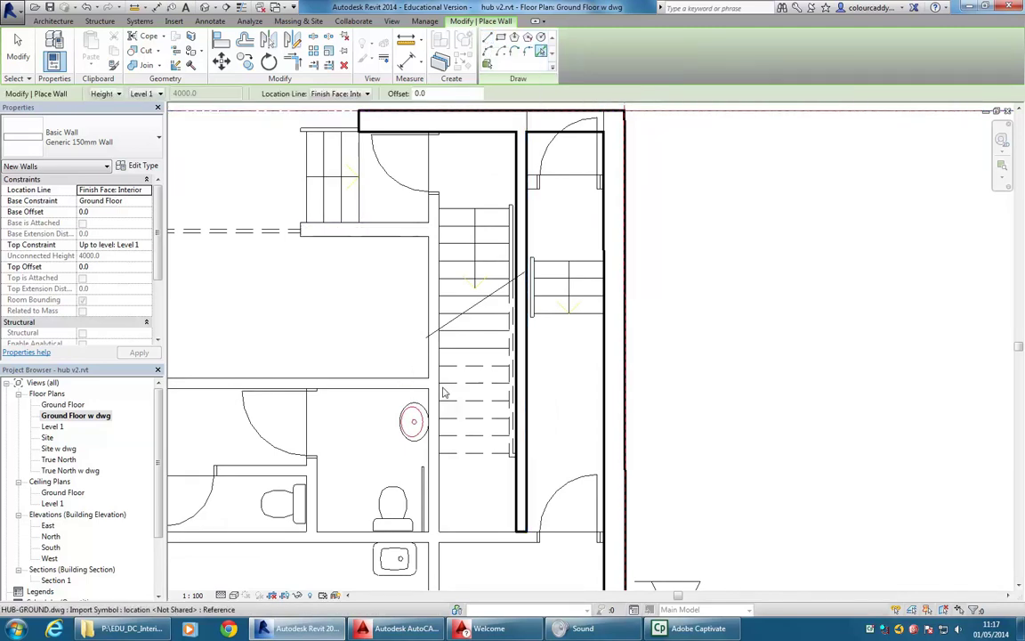
{"action": "left_click", "coordinate": [441, 503]}
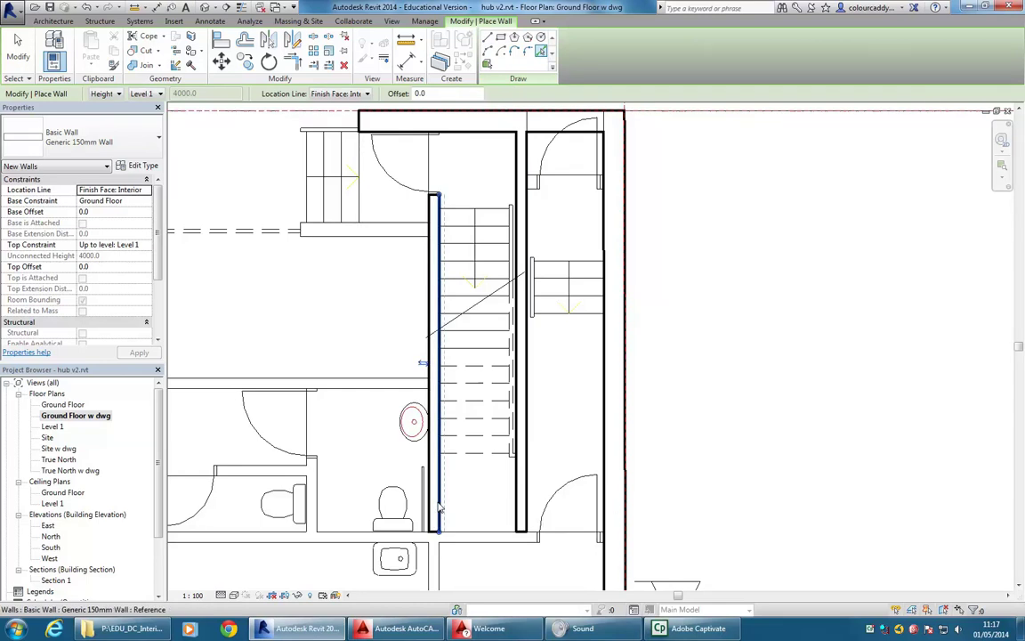
Extend the stair's west wall past the door opening to the inner face of the north wall.
{"action": "scroll", "coordinate": [425, 150], "scroll_direction": "up", "scroll_amount": 2}
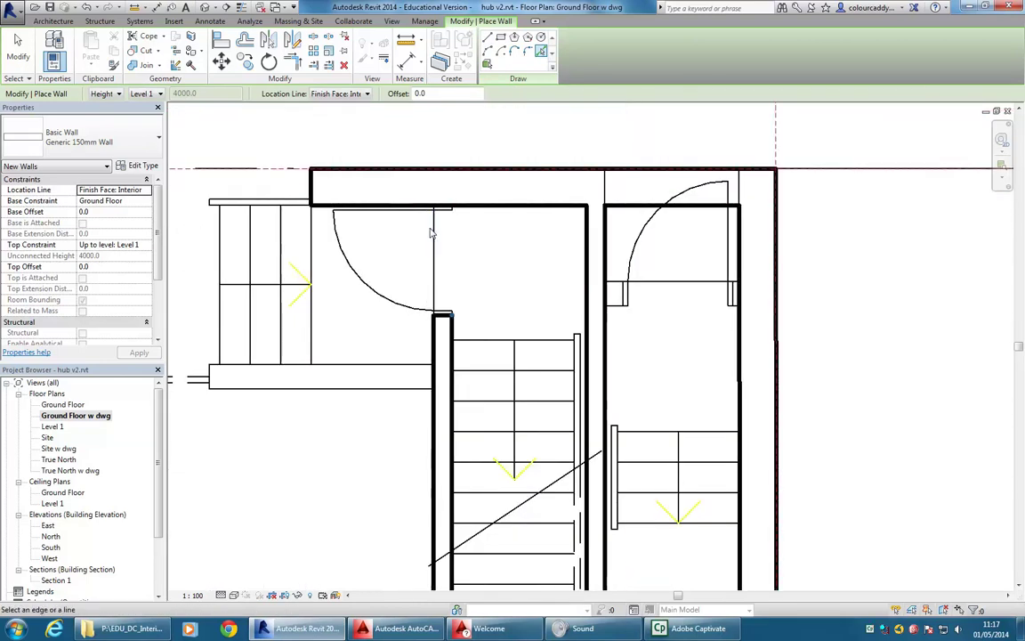
{"action": "left_click_drag", "start_coordinate": [453, 322], "coordinate": [451, 205]}
{"action": "scroll", "coordinate": [482, 258], "scroll_direction": "down", "scroll_amount": 3}
Try to create a Generic 150mm Wall by picking the cross wall's south DWG line between the stair wall and the door.
{"action": "middle_click_drag", "start_coordinate": [520, 457], "coordinate": [492, 390]}
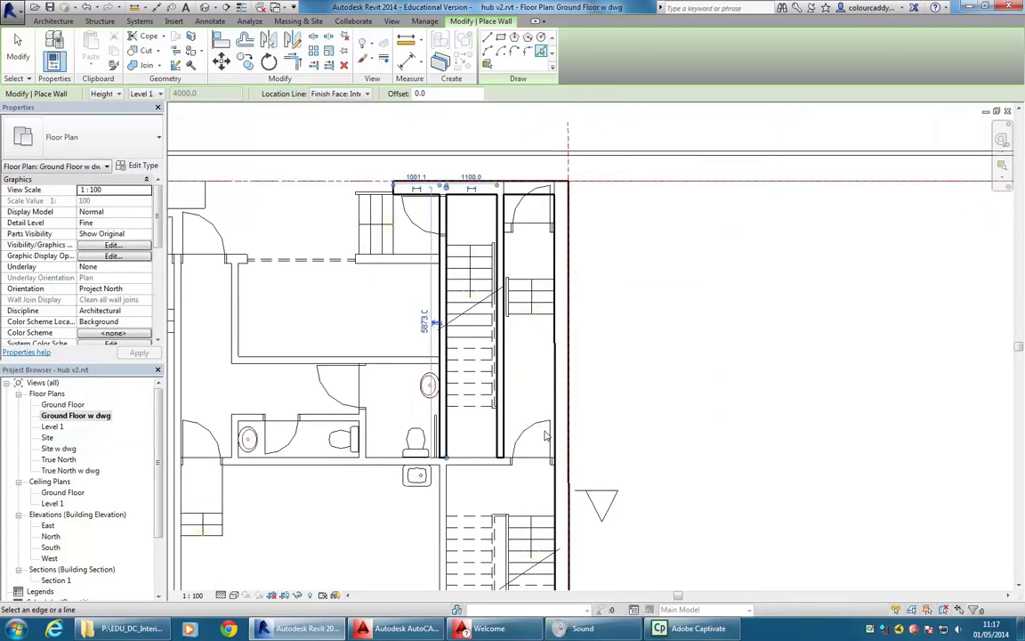
{"action": "scroll", "coordinate": [474, 463], "scroll_direction": "up", "scroll_amount": 2}
{"action": "scroll", "coordinate": [477, 469], "scroll_direction": "up", "scroll_amount": 2}
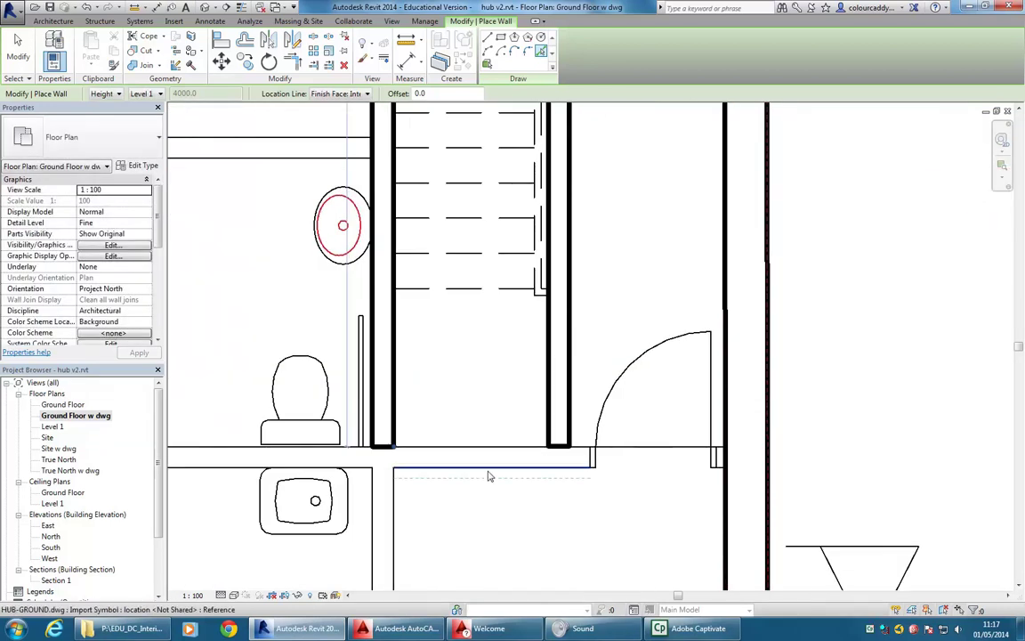
{"action": "left_click", "coordinate": [488, 472]}
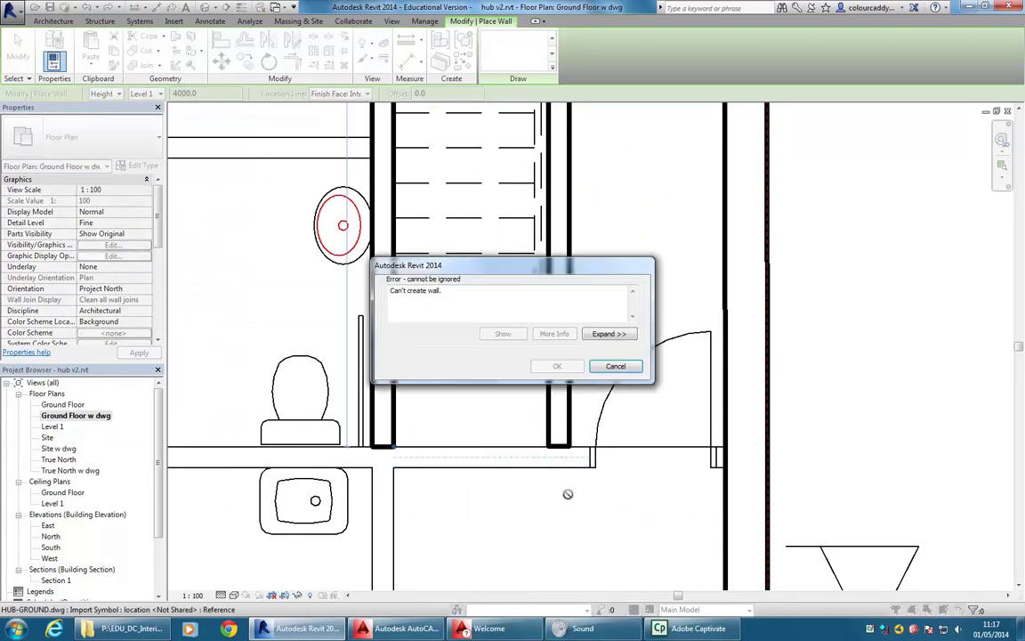
{"action": "left_click", "coordinate": [616, 367]}
Create a Generic 150mm Wall along the cross wall's north DWG line and extend it east past the door to the external wall.
{"action": "scroll", "coordinate": [605, 383], "scroll_direction": "up", "scroll_amount": 1}
{"action": "middle_click_drag", "start_coordinate": [592, 435], "coordinate": [508, 382]}
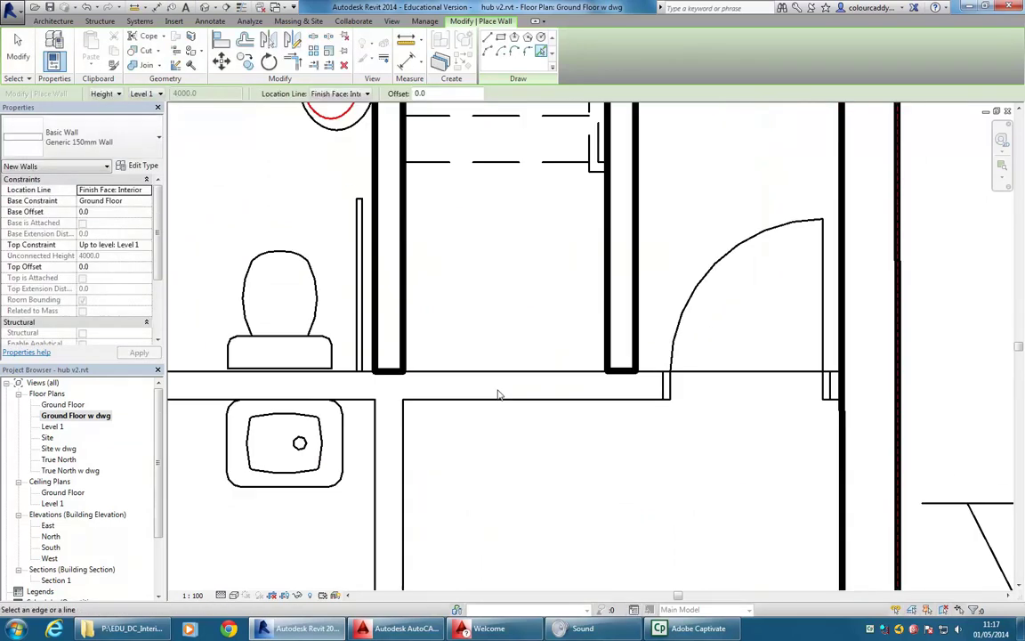
{"action": "left_click", "coordinate": [507, 377]}
{"action": "scroll", "coordinate": [401, 338], "scroll_direction": "down", "scroll_amount": 3}
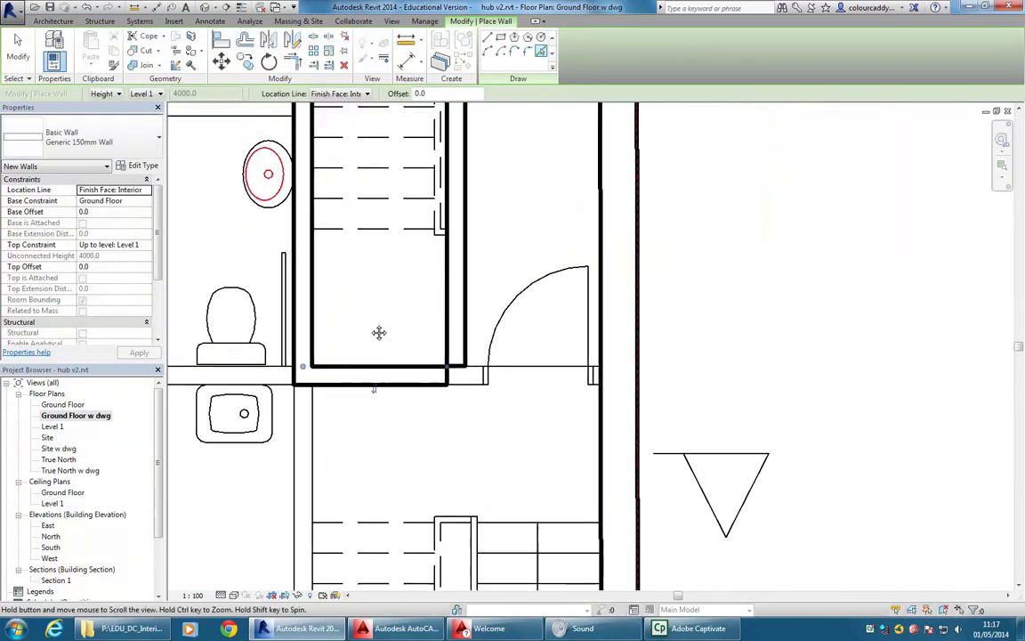
{"action": "left_click_drag", "start_coordinate": [439, 378], "coordinate": [584, 370]}
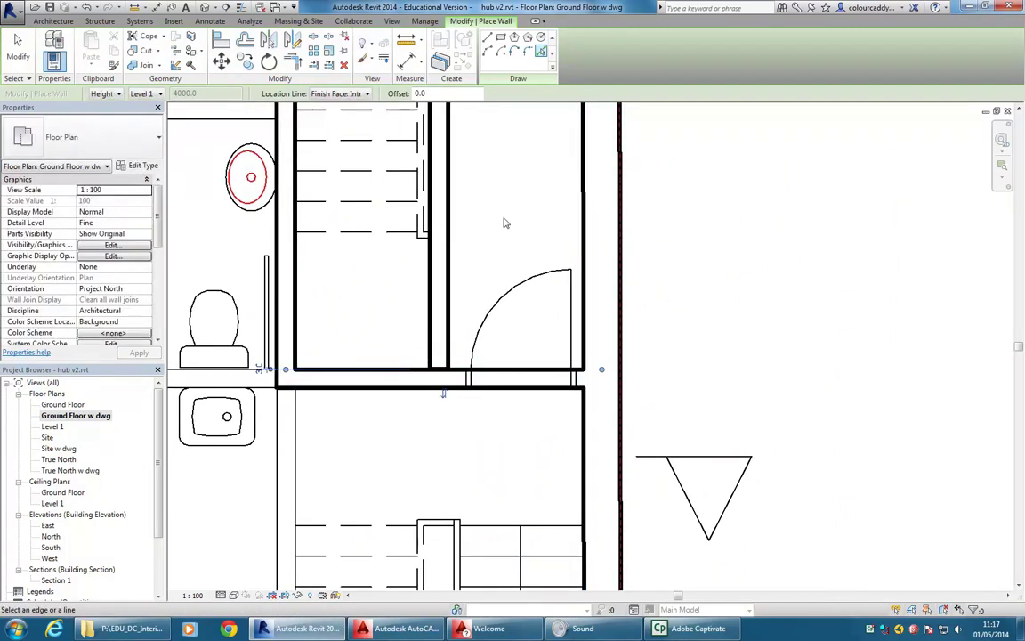
{"action": "middle_click_drag", "start_coordinate": [523, 227], "coordinate": [585, 228]}
{"action": "scroll", "coordinate": [586, 228], "scroll_direction": "up", "scroll_amount": 1}
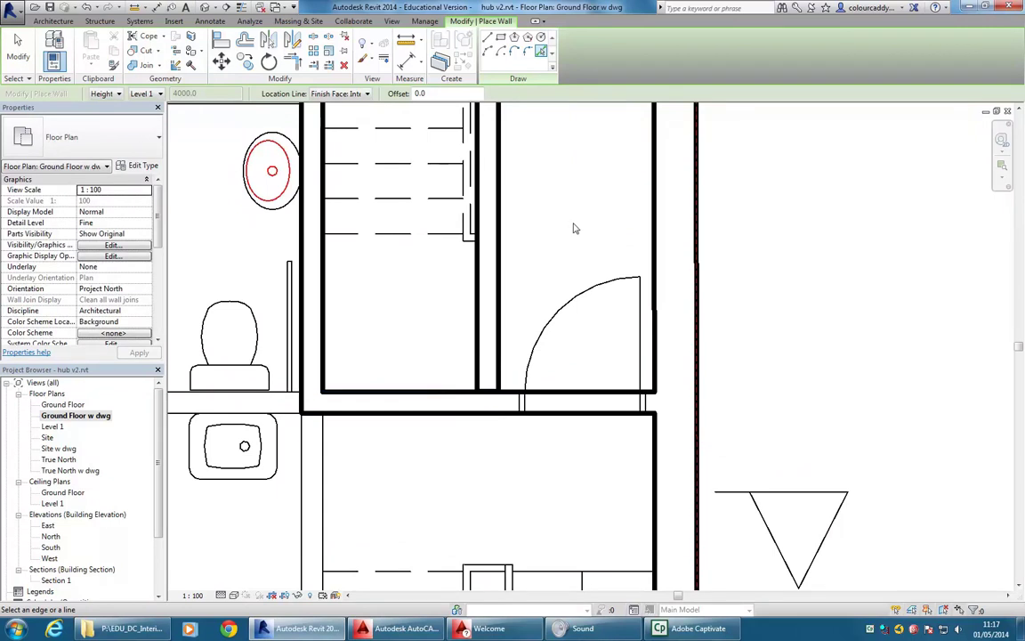
{"action": "key", "text": "Escape"}
{"action": "key", "text": "Escape"}
Examine the new cross wall at the DWG door opening and survey the rest of the north-east plan.
{"action": "scroll", "coordinate": [578, 243], "scroll_direction": "down", "scroll_amount": 2}
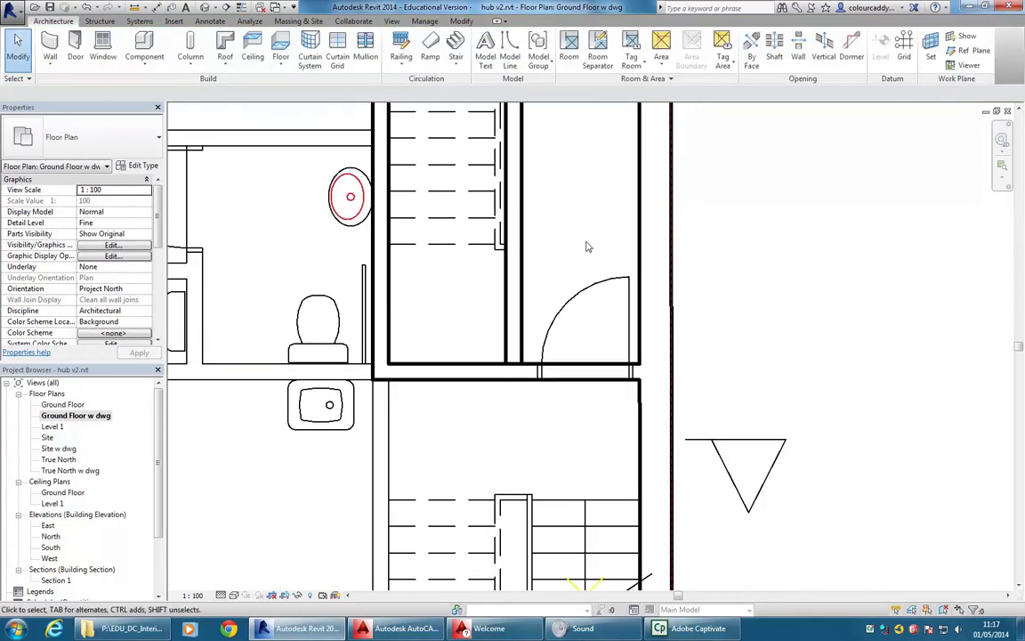
{"action": "middle_click_drag", "start_coordinate": [577, 260], "coordinate": [606, 279]}
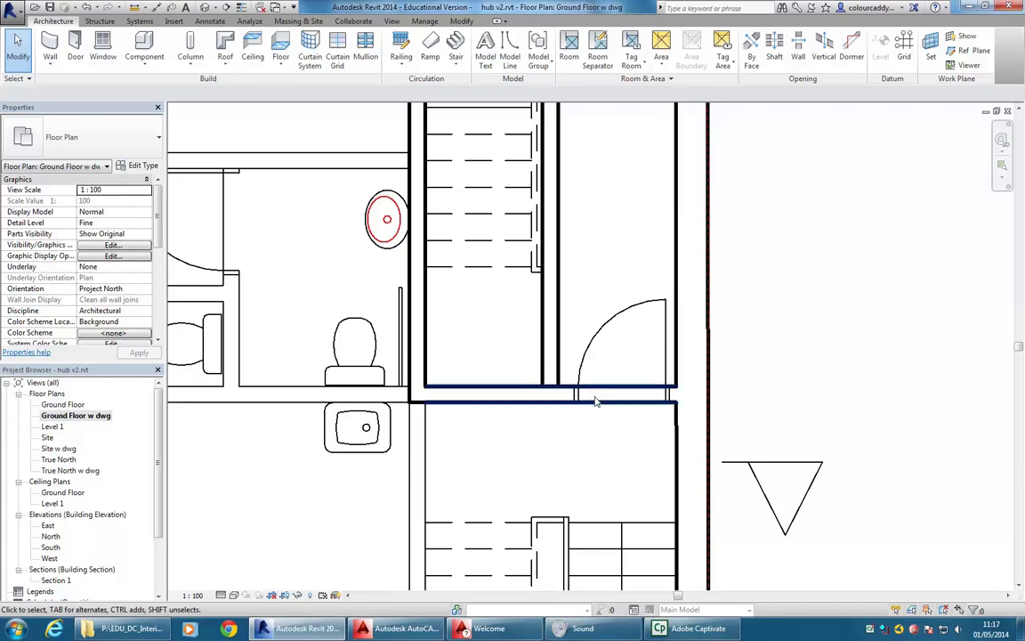
{"action": "scroll", "coordinate": [604, 356], "scroll_direction": "up", "scroll_amount": 1}
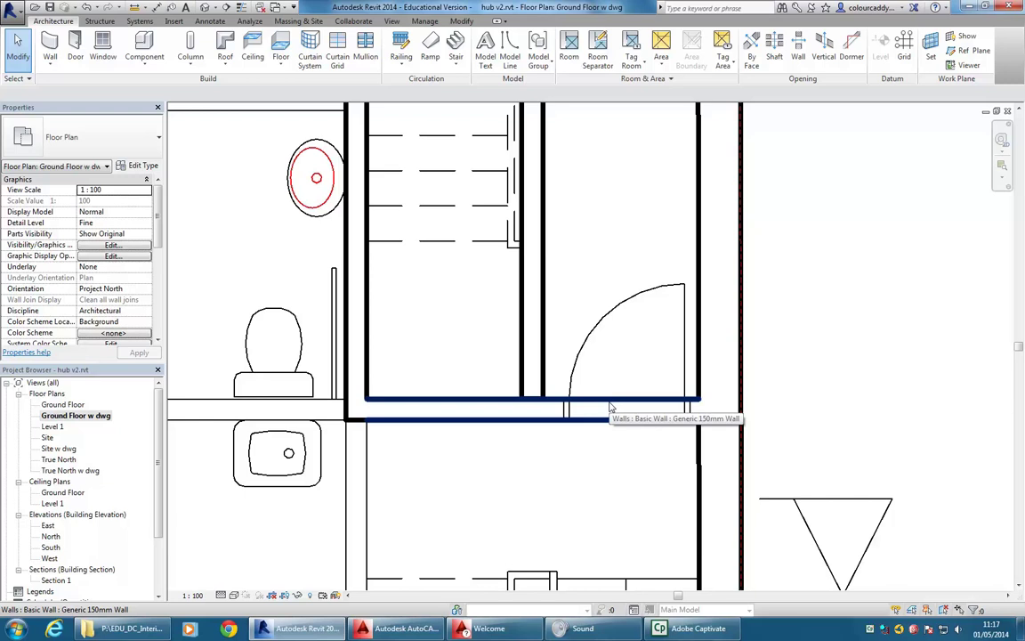
{"action": "scroll", "coordinate": [521, 476], "scroll_direction": "up", "scroll_amount": 3}
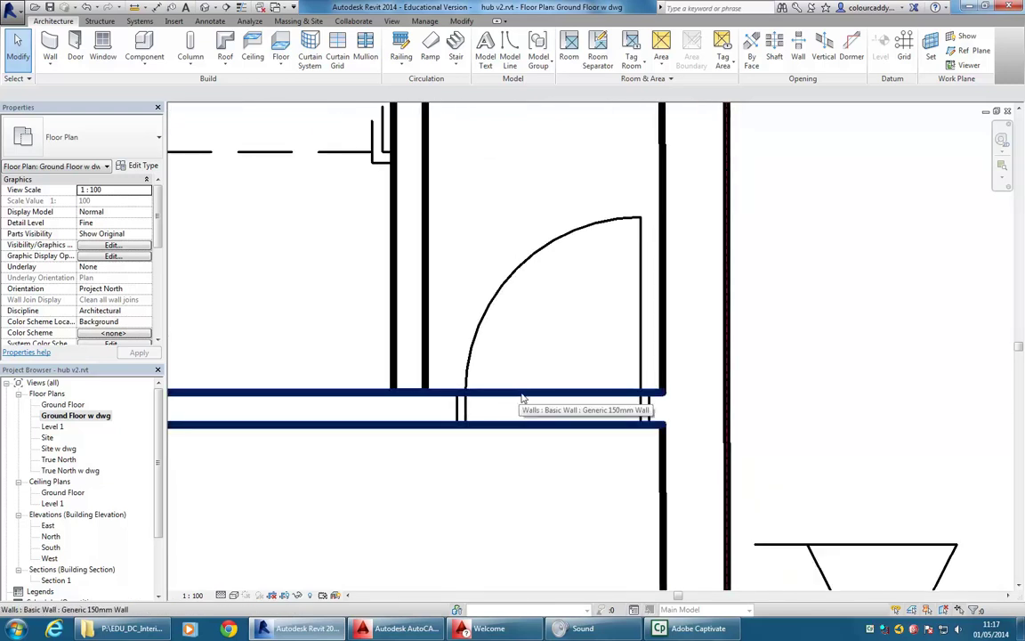
{"action": "scroll", "coordinate": [522, 400], "scroll_direction": "down", "scroll_amount": 3}
{"action": "scroll", "coordinate": [638, 366], "scroll_direction": "down", "scroll_amount": 1}
{"action": "scroll", "coordinate": [677, 356], "scroll_direction": "down", "scroll_amount": 3}
{"action": "middle_click_drag", "start_coordinate": [429, 338], "coordinate": [424, 447]}
{"action": "scroll", "coordinate": [543, 355], "scroll_direction": "up", "scroll_amount": 2}
{"action": "middle_click_drag", "start_coordinate": [544, 355], "coordinate": [607, 346]}
{"action": "scroll", "coordinate": [603, 348], "scroll_direction": "down", "scroll_amount": 2}
{"action": "middle_click_drag", "start_coordinate": [466, 441], "coordinate": [498, 339]}
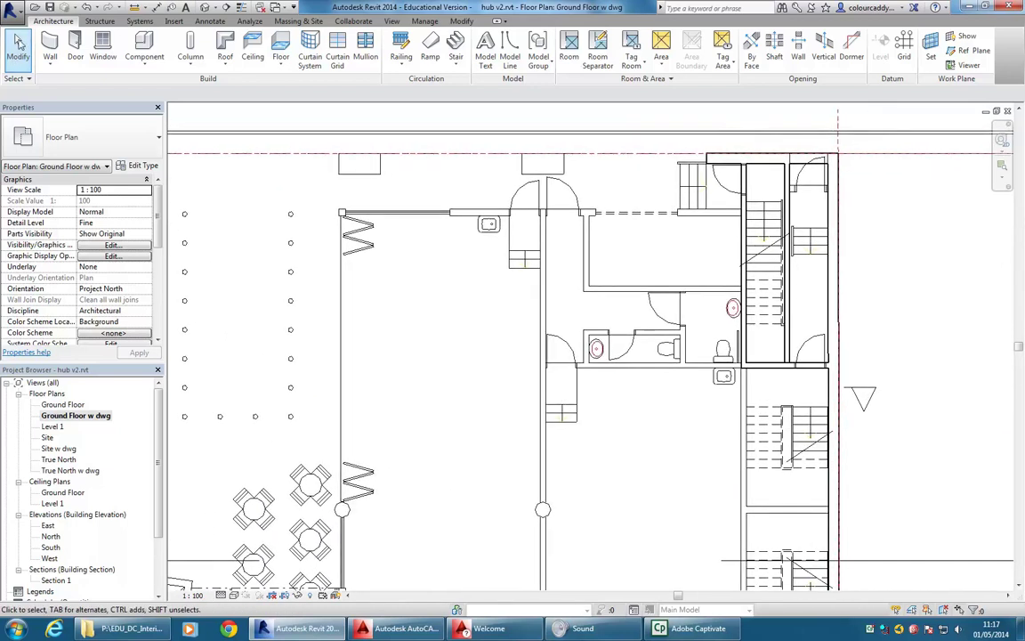
Start the Wall tool near the short DWG wall west of the main stair and choose the Double brick - 270 type.
{"action": "left_click", "coordinate": [50, 46]}
{"action": "scroll", "coordinate": [587, 255], "scroll_direction": "up", "scroll_amount": 3}
{"action": "scroll", "coordinate": [705, 254], "scroll_direction": "up", "scroll_amount": 3}
{"action": "middle_click_drag", "start_coordinate": [690, 278], "coordinate": [533, 284]}
{"action": "scroll", "coordinate": [585, 285], "scroll_direction": "up", "scroll_amount": 2}
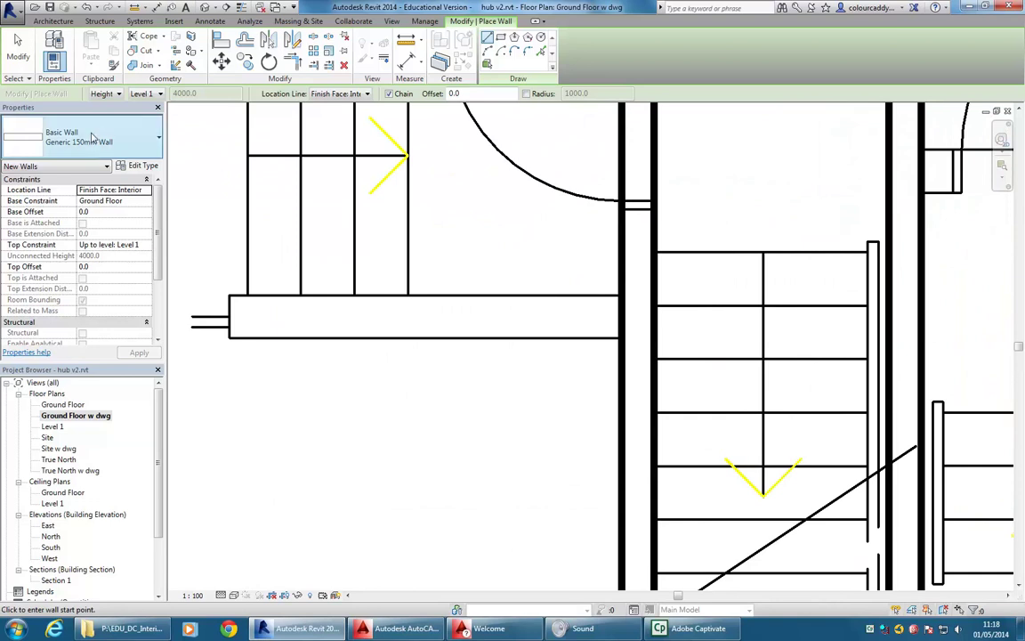
{"action": "left_click", "coordinate": [620, 295]}
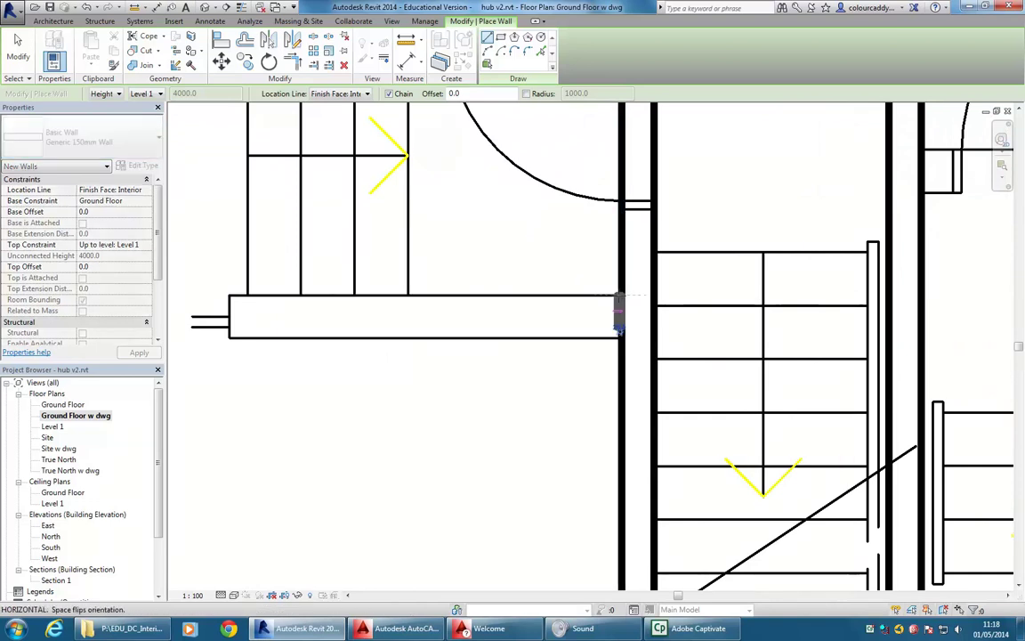
{"action": "key", "text": "Escape"}
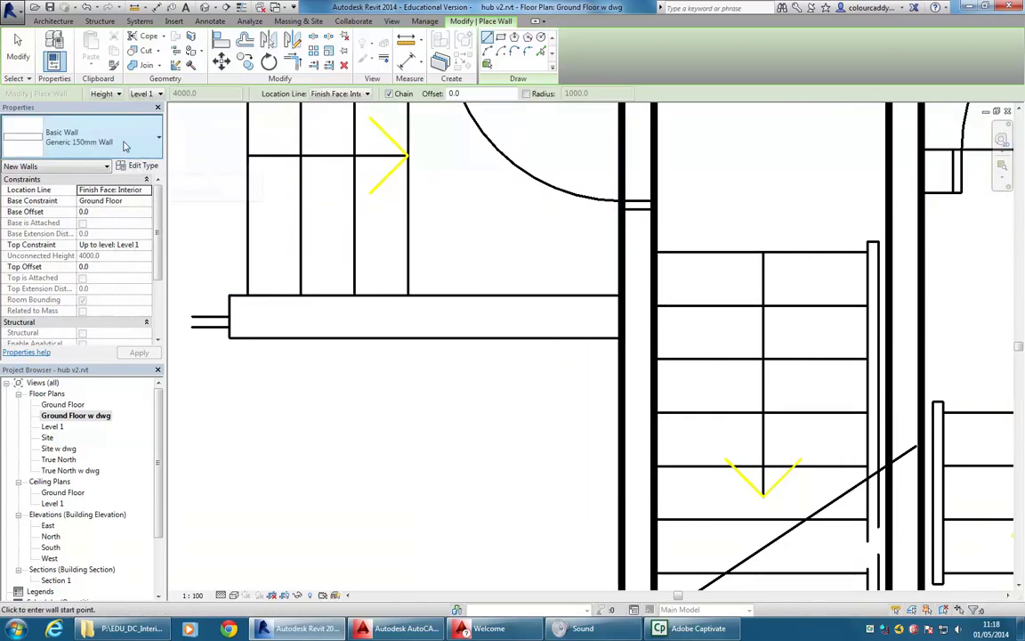
{"action": "left_click", "coordinate": [133, 145]}
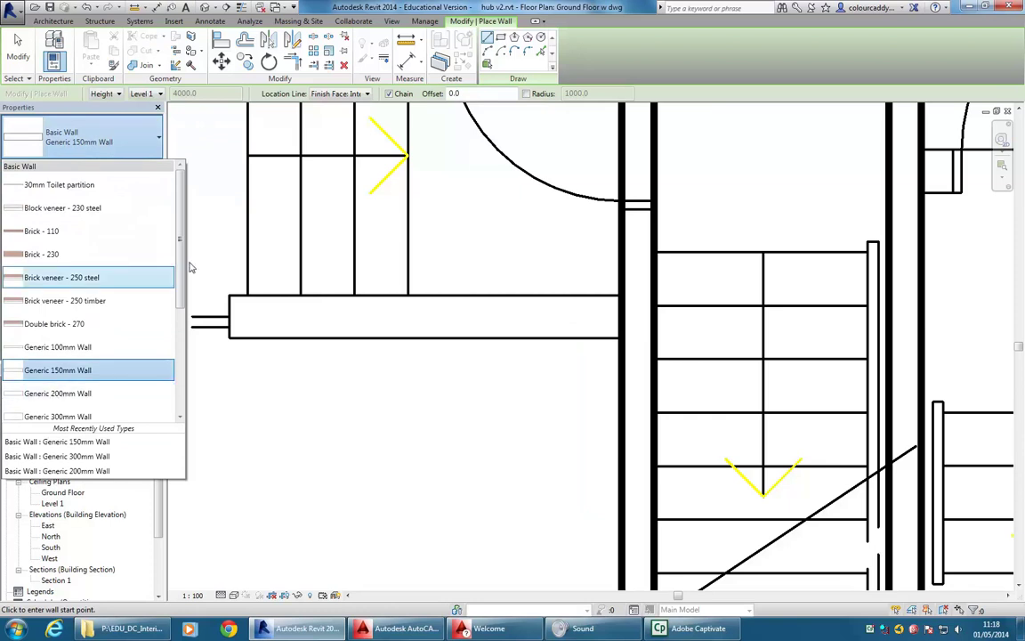
{"action": "scroll", "coordinate": [148, 349], "scroll_direction": "down", "scroll_amount": 2}
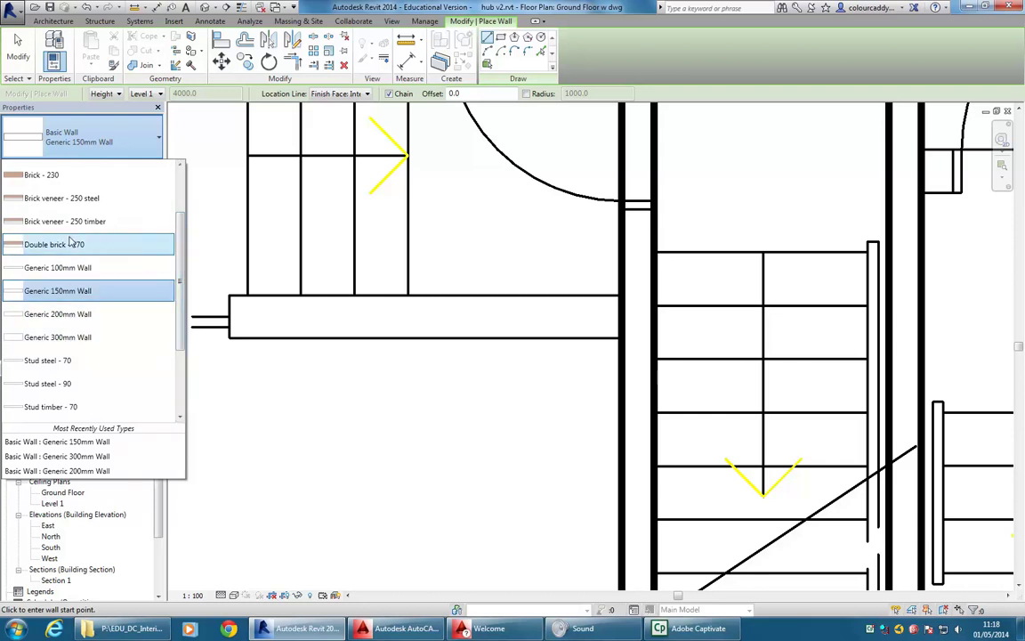
{"action": "mouse_move", "coordinate": [66, 223]}
{"action": "mouse_move", "coordinate": [59, 248]}
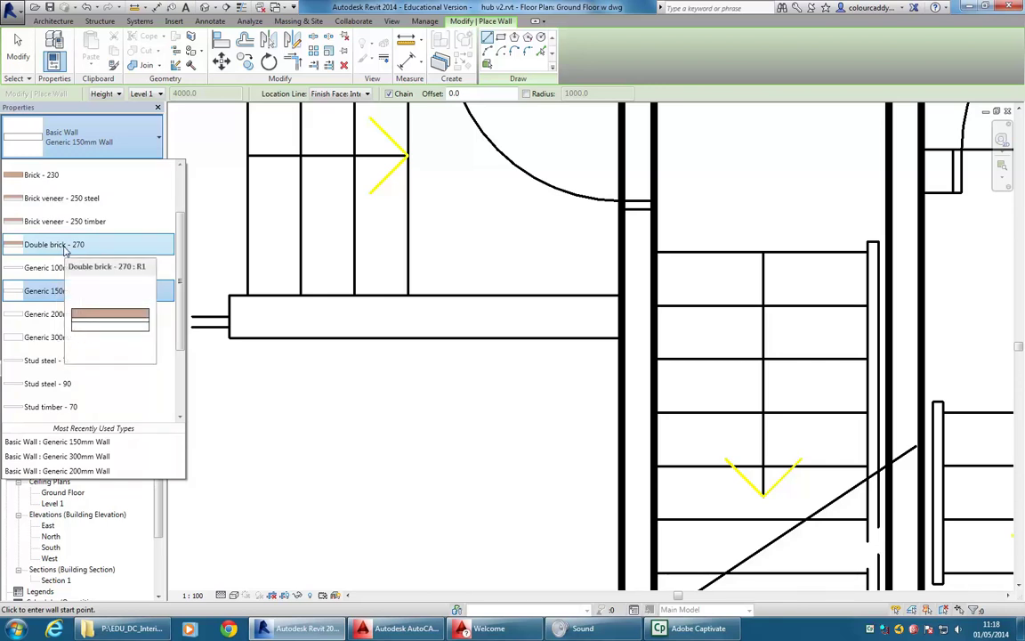
{"action": "left_click", "coordinate": [64, 245]}
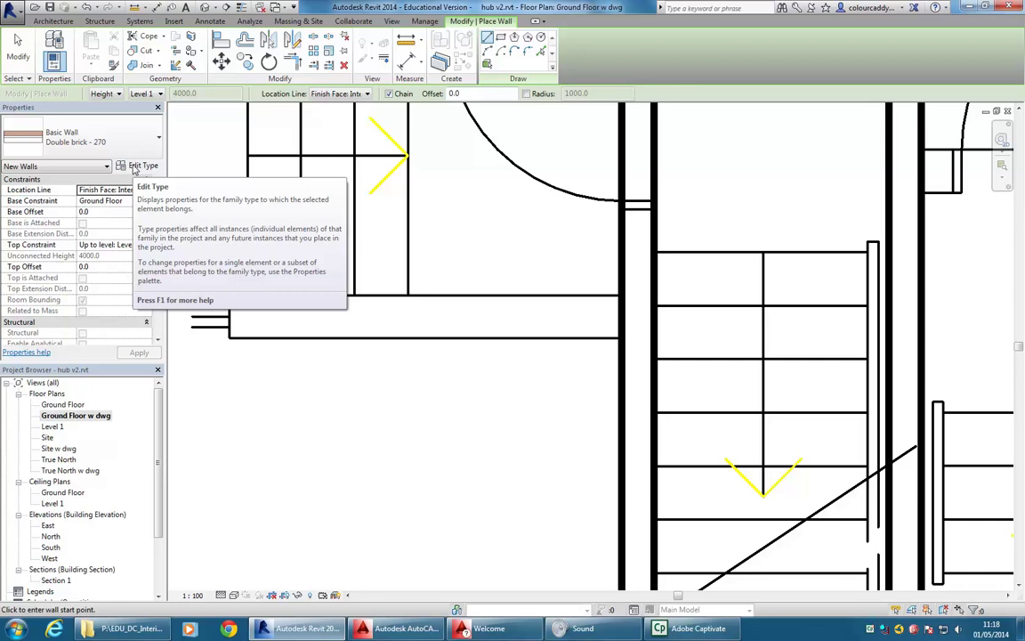
Inspect the layer structure and preview of the Double brick - 270 wall type, and leave the Wall tool without placing a wall.
{"action": "left_click", "coordinate": [141, 166]}
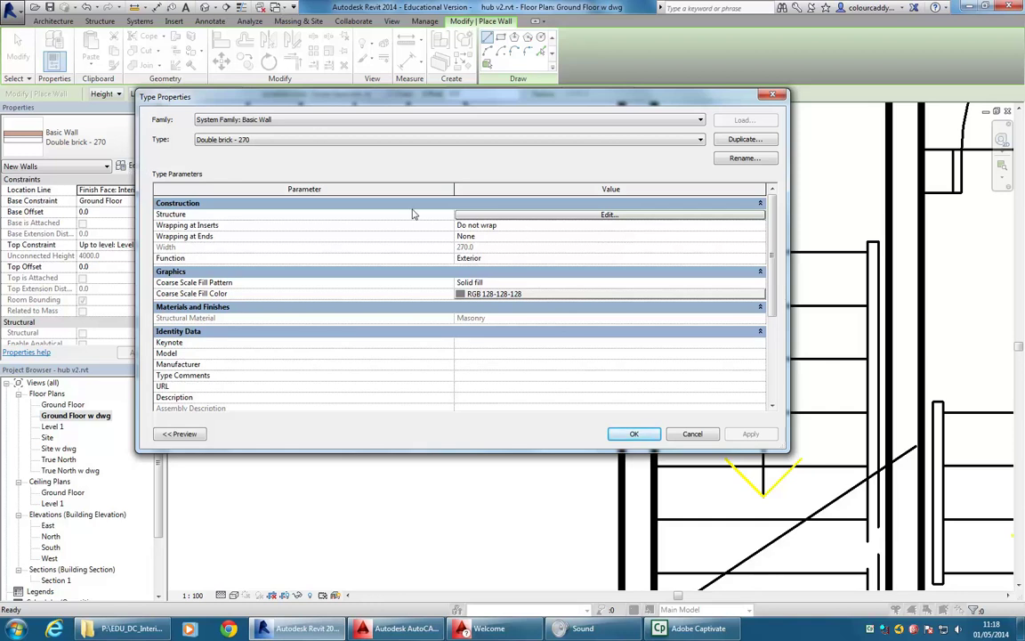
{"action": "left_click", "coordinate": [499, 217]}
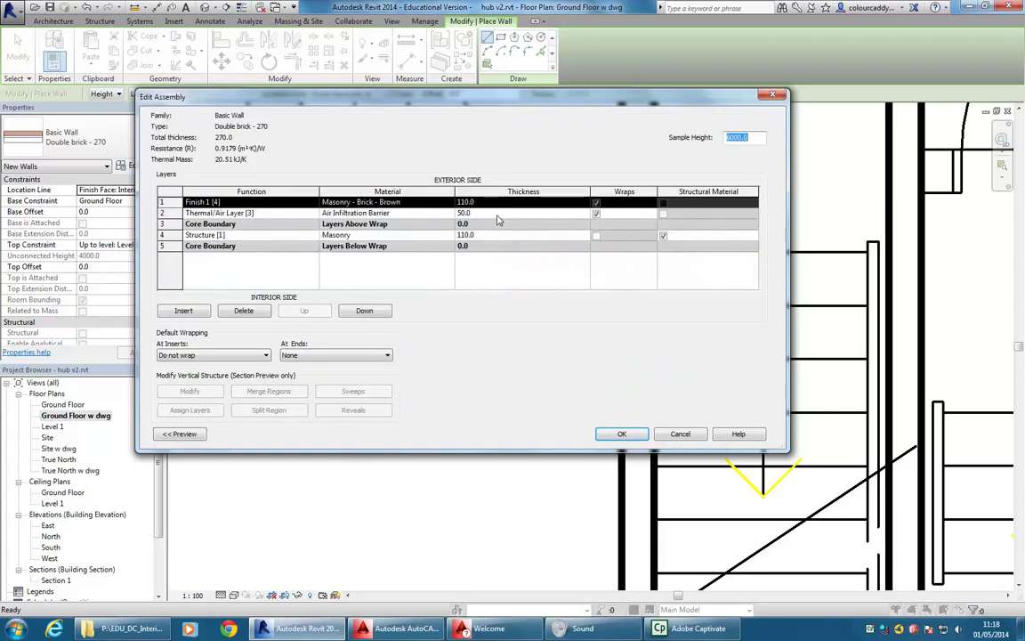
{"action": "left_click", "coordinate": [424, 202]}
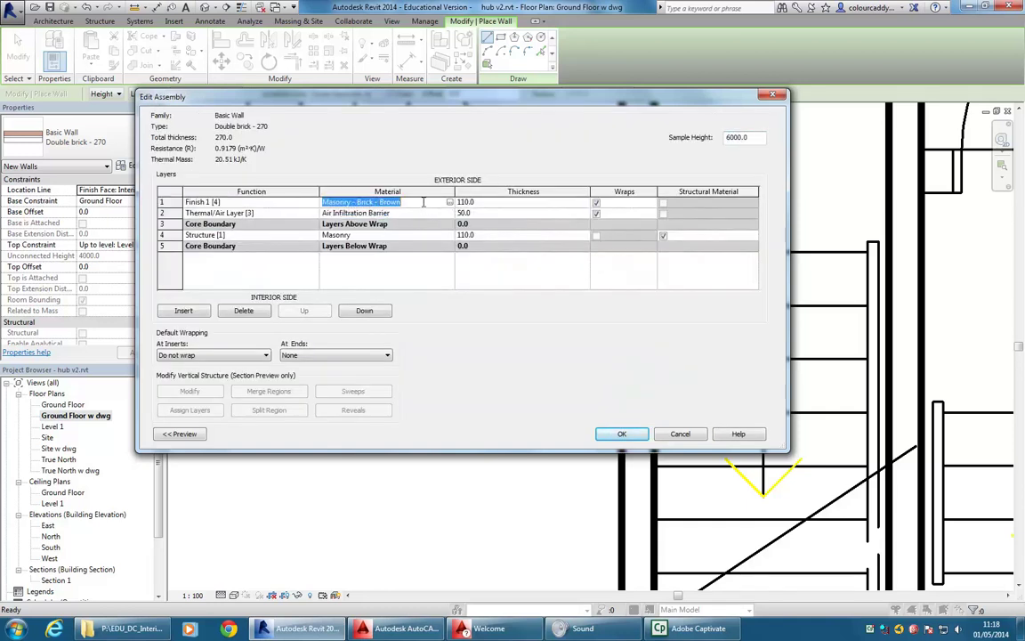
{"action": "left_click", "coordinate": [181, 434]}
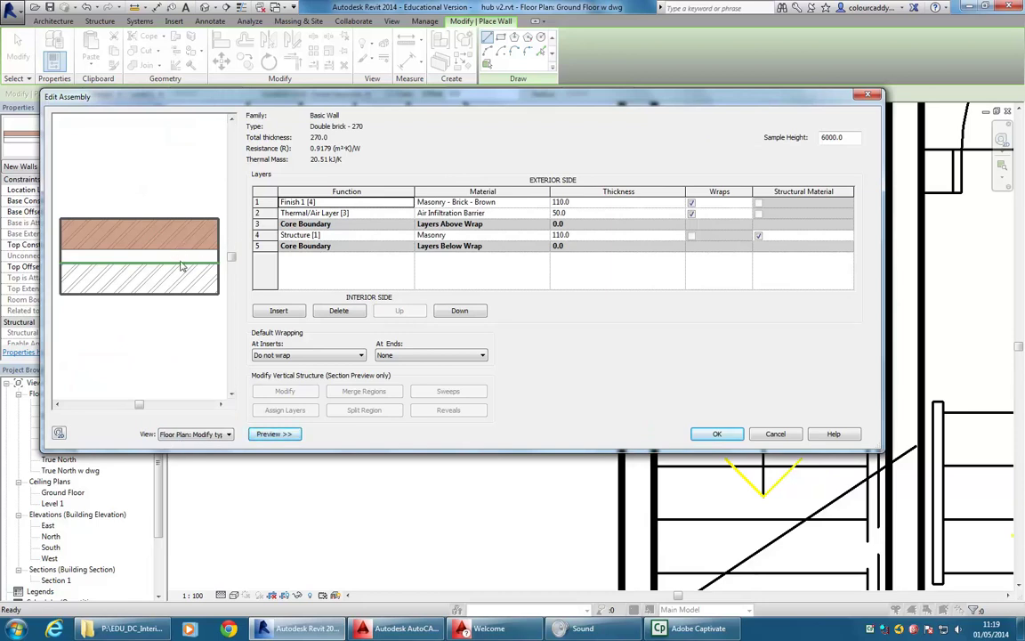
{"action": "left_click", "coordinate": [717, 434]}
{"action": "left_click", "coordinate": [778, 433]}
{"action": "scroll", "coordinate": [485, 227], "scroll_direction": "down", "scroll_amount": 3}
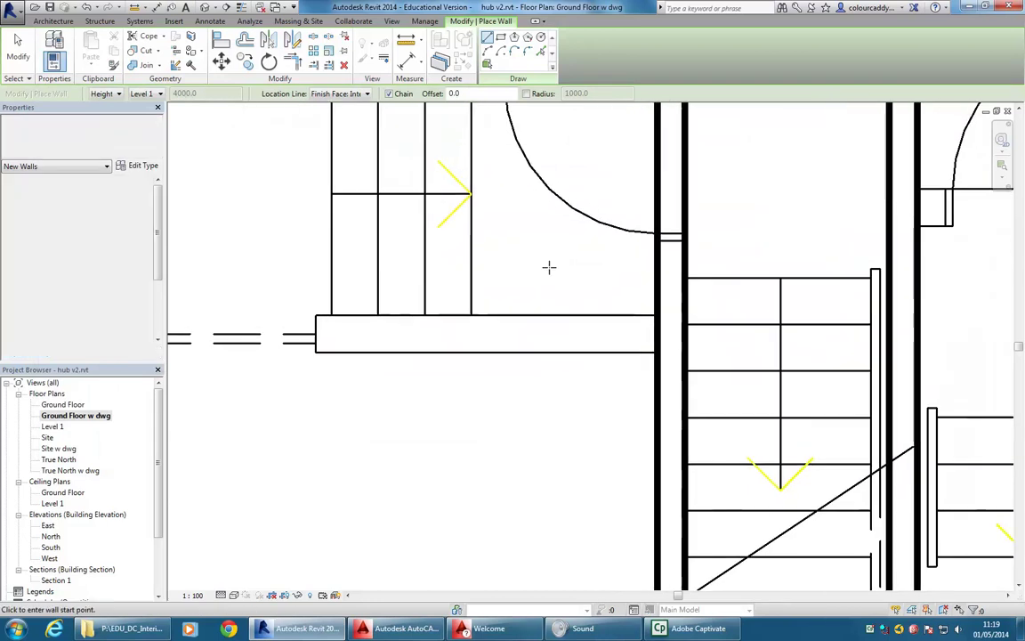
{"action": "key", "text": "Escape"}
Open the default 3D view and orbit around the modelled walls to check them from another side.
{"action": "scroll", "coordinate": [511, 307], "scroll_direction": "down", "scroll_amount": 8}
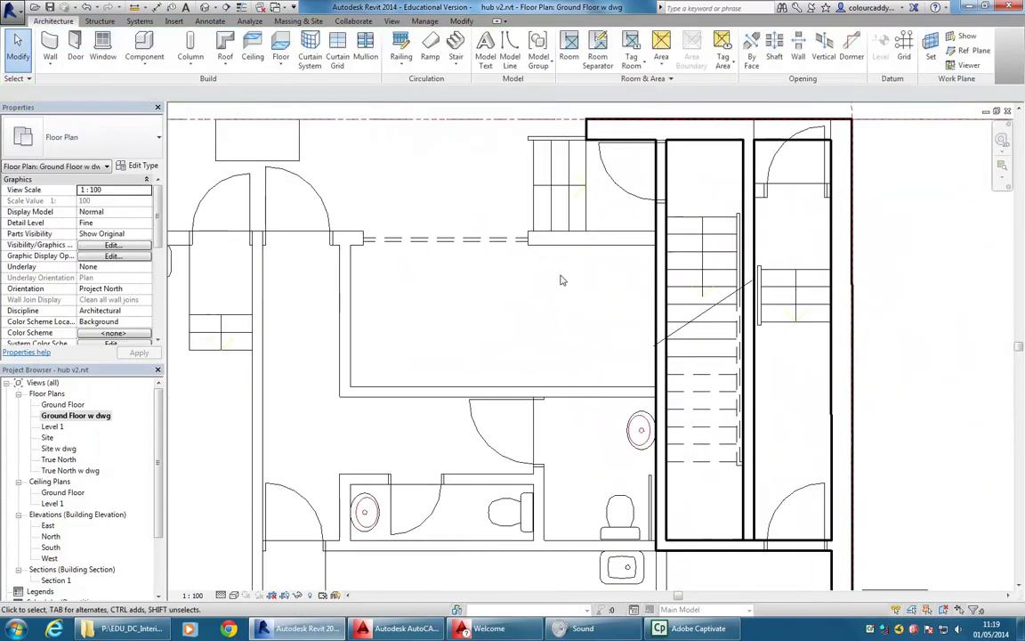
{"action": "middle_click_drag", "start_coordinate": [670, 341], "coordinate": [683, 344]}
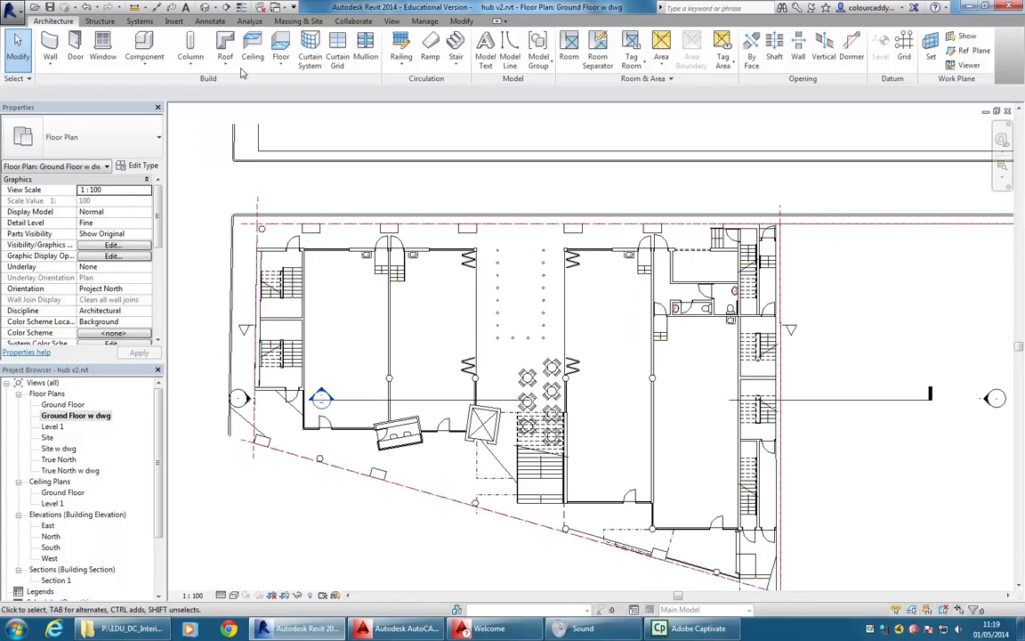
{"action": "left_click", "coordinate": [183, 8]}
{"action": "scroll", "coordinate": [396, 327], "scroll_direction": "down", "scroll_amount": 2}
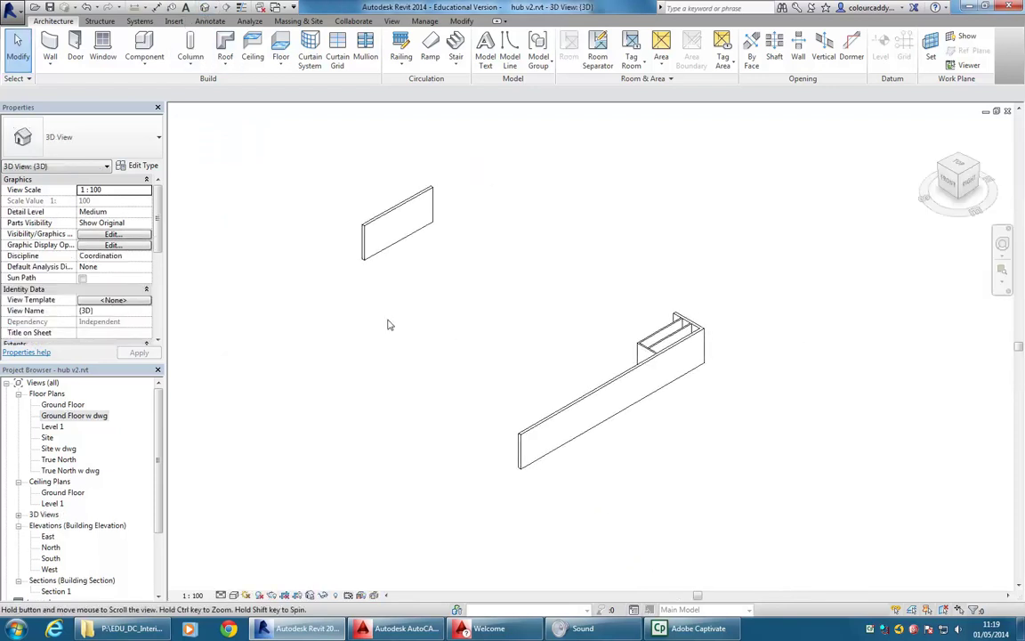
{"action": "middle_click_drag", "start_coordinate": [341, 359], "coordinate": [549, 348], "text": "shift"}
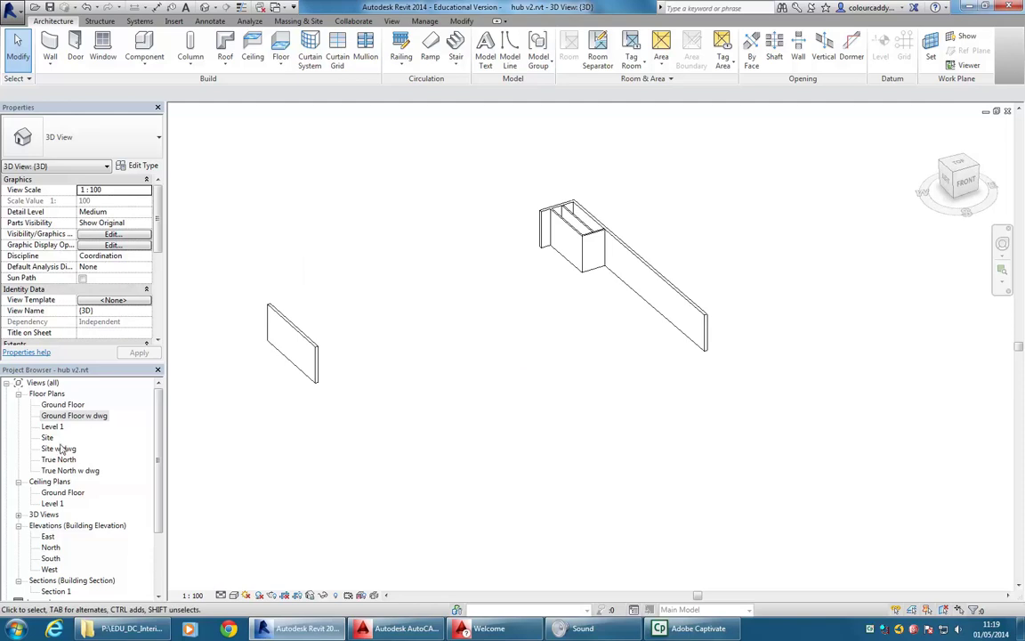
Open the Ground Floor plan to view the modelled walls without the DWG.
{"action": "double_click", "coordinate": [71, 417]}
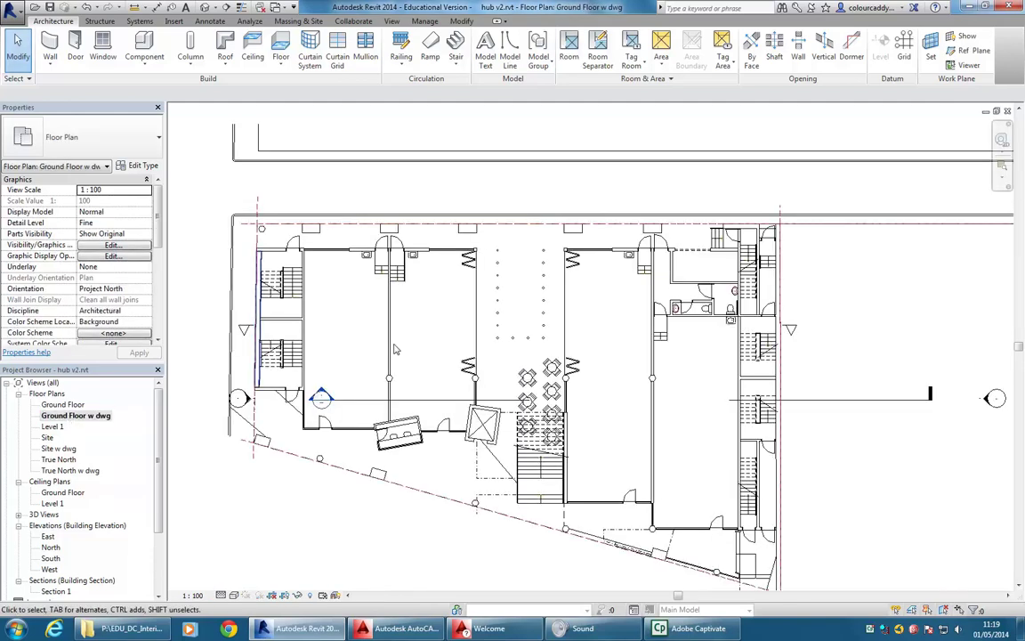
{"action": "double_click", "coordinate": [62, 405]}
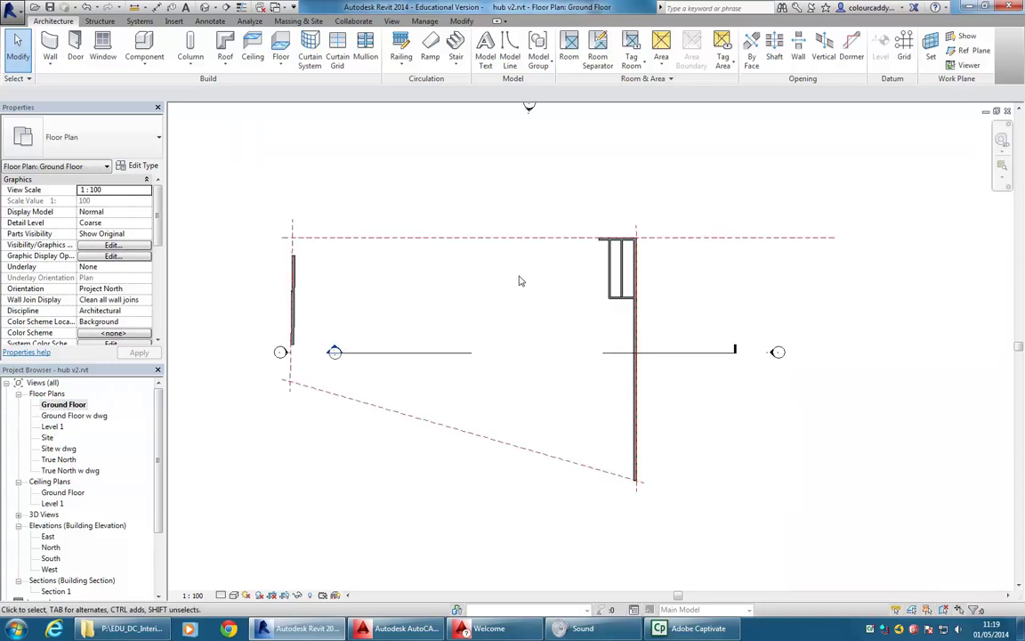
{"action": "scroll", "coordinate": [423, 313], "scroll_direction": "up", "scroll_amount": 1}
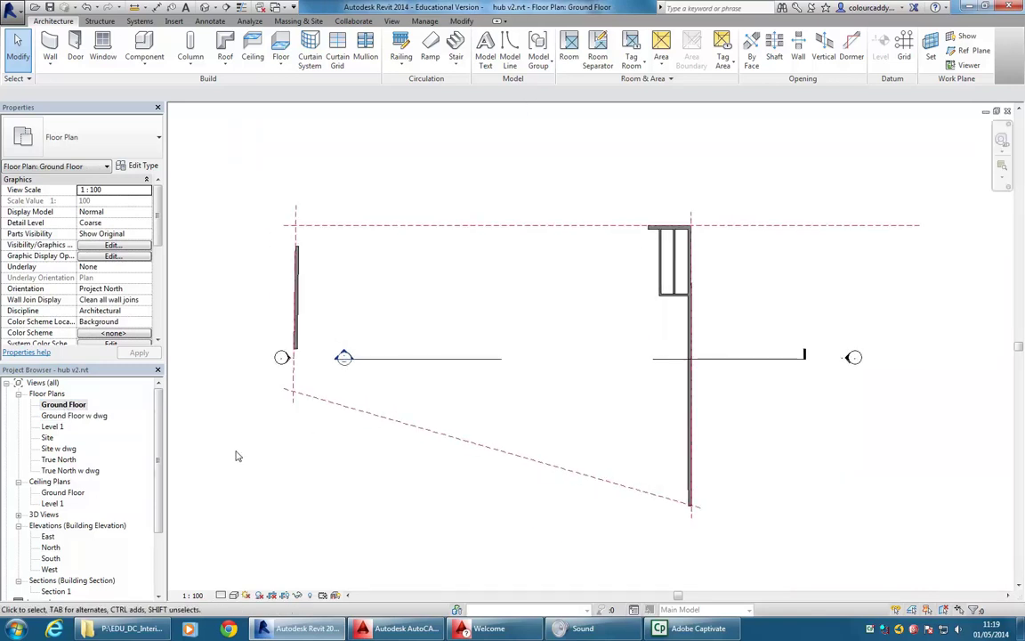
{"action": "scroll", "coordinate": [435, 322], "scroll_direction": "up", "scroll_amount": 1}
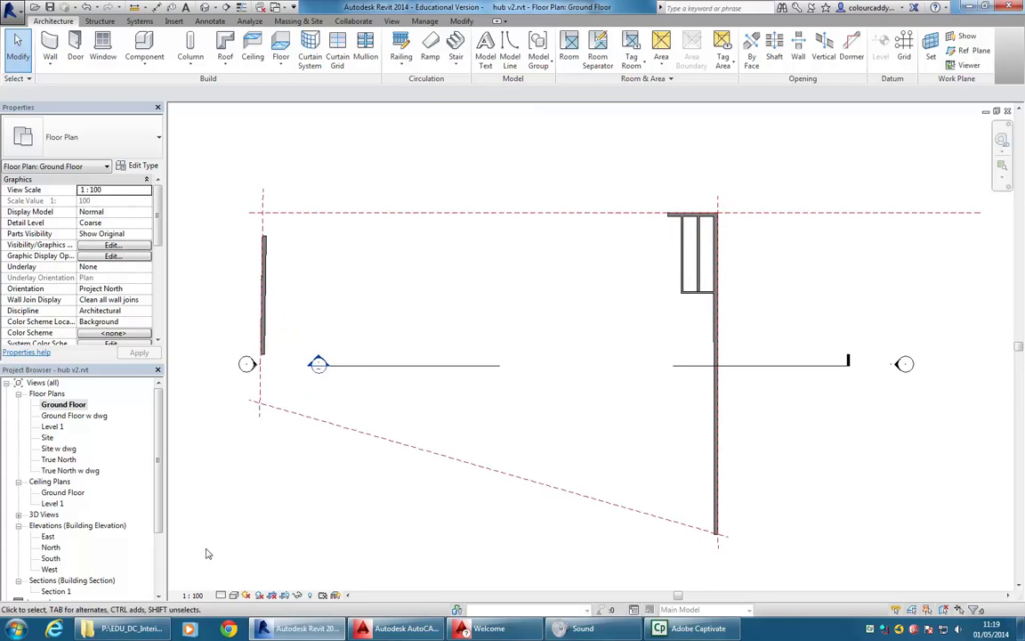
Return to the Ground Floor w dwg plan, select the HUB-GROUND.dwg drawing to highlight it and clear the selection.
{"action": "double_click", "coordinate": [74, 416]}
{"action": "scroll", "coordinate": [477, 266], "scroll_direction": "down", "scroll_amount": 2}
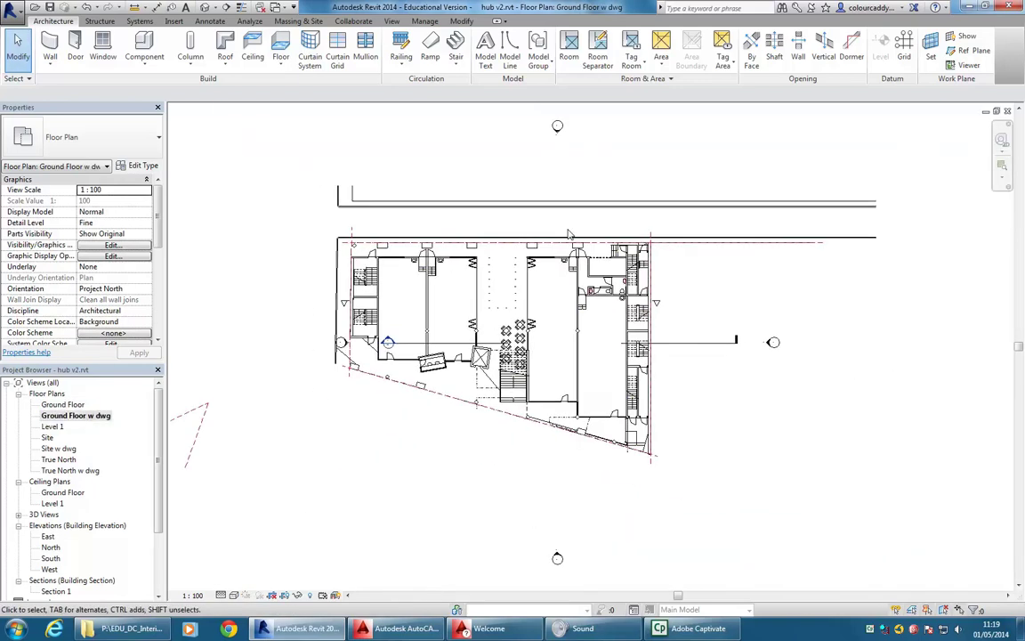
{"action": "left_click", "coordinate": [675, 206]}
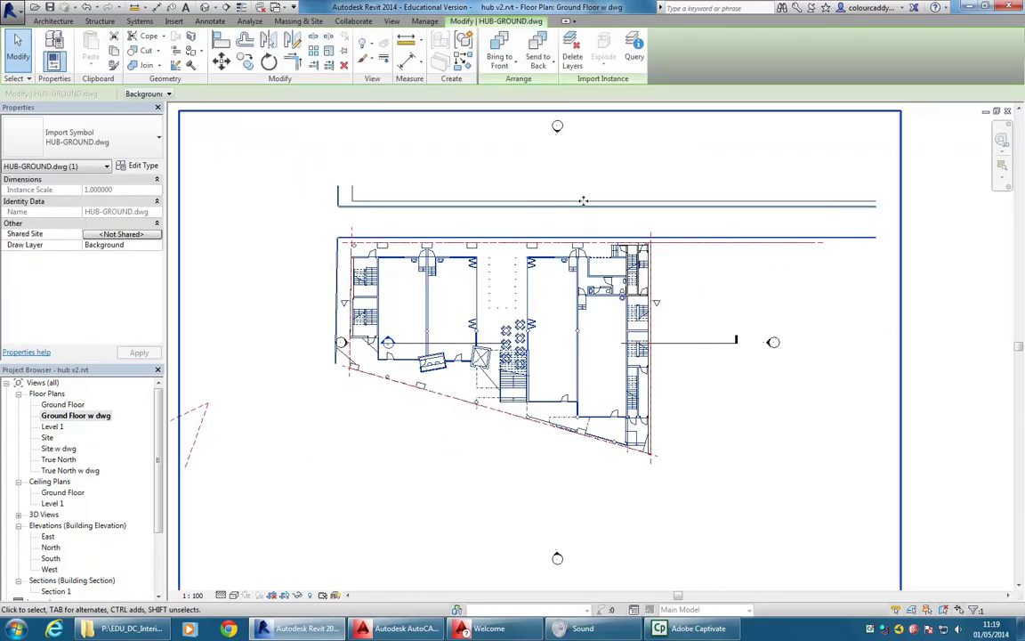
{"action": "left_click", "coordinate": [574, 170]}
{"action": "middle_click_drag", "start_coordinate": [574, 170], "coordinate": [545, 175]}
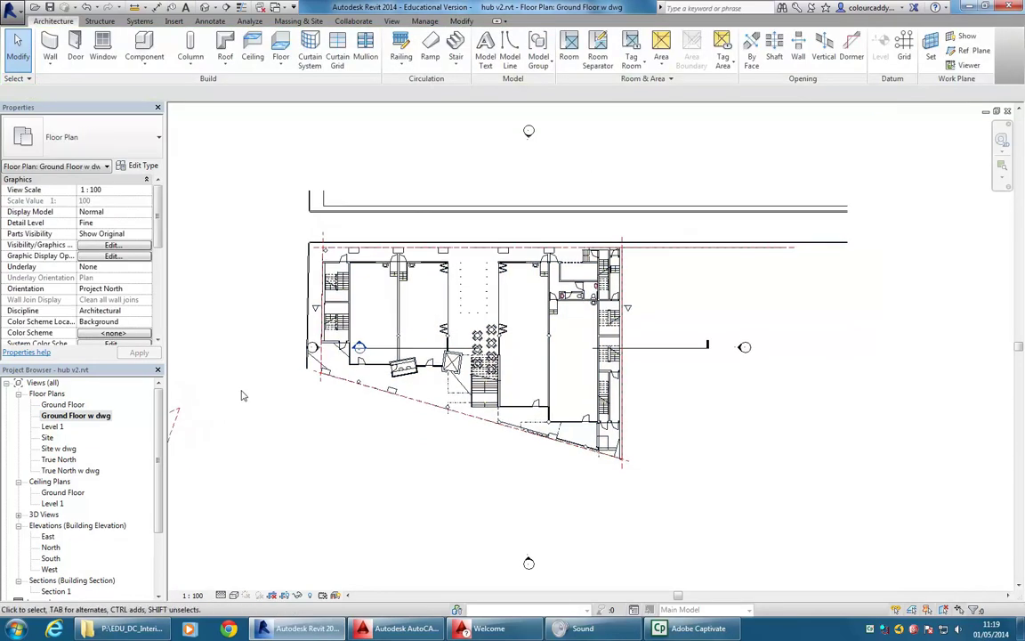
Open the visibility/graphic overrides of Ground Floor w dwg and expand the HUB-GROUND.dwg layers under the imported categories.
{"action": "right_click", "coordinate": [424, 168]}
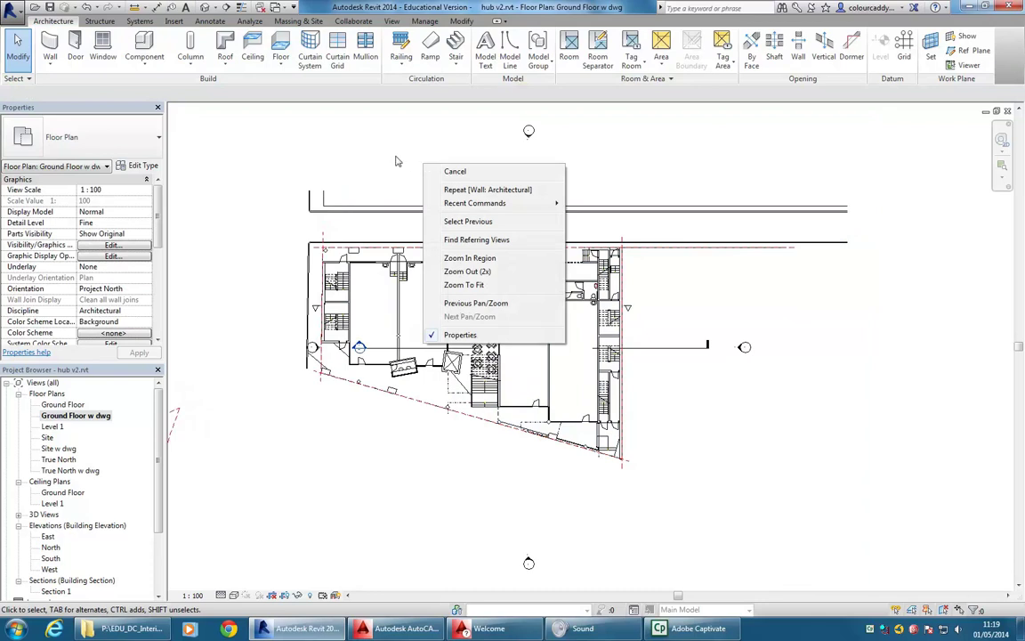
{"action": "left_click", "coordinate": [397, 160]}
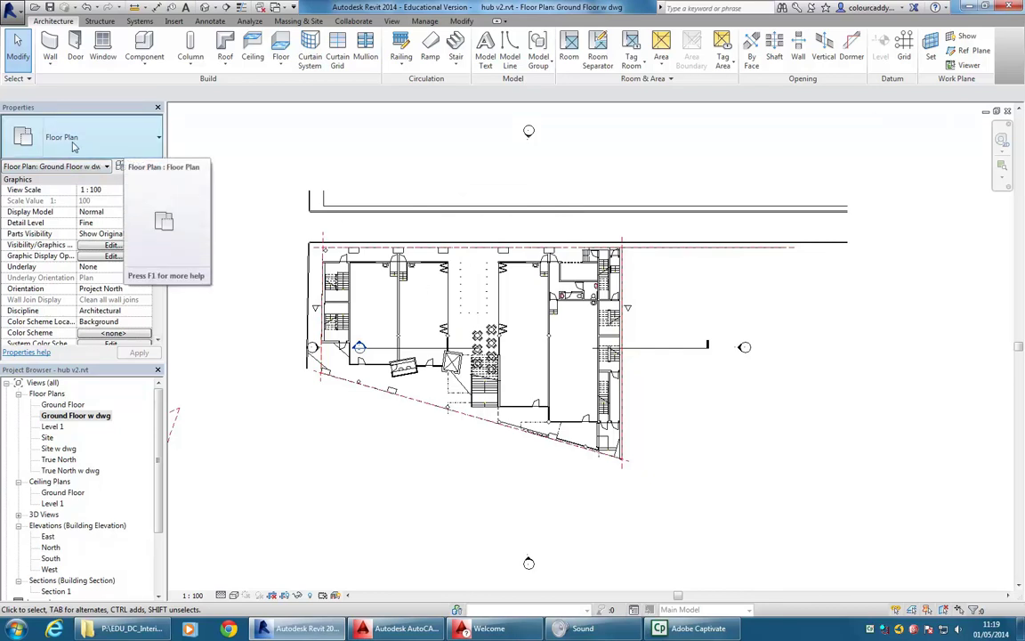
{"action": "mouse_move", "coordinate": [157, 197]}
{"action": "left_mouse_down"}
{"action": "mouse_move", "coordinate": [157, 224]}
{"action": "mouse_move", "coordinate": [159, 212]}
{"action": "left_mouse_up"}
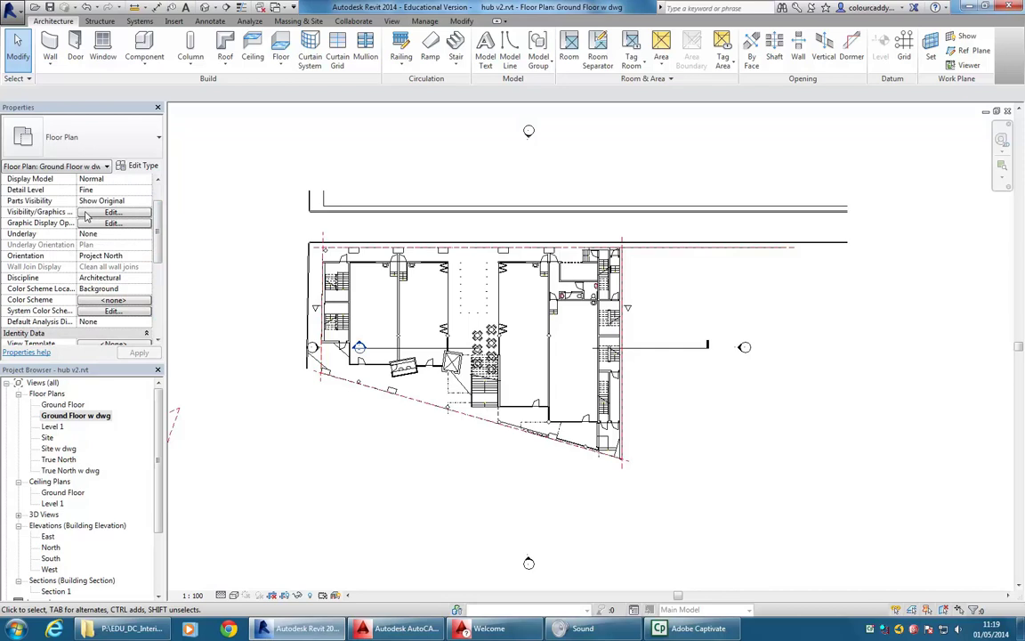
{"action": "left_click", "coordinate": [111, 213]}
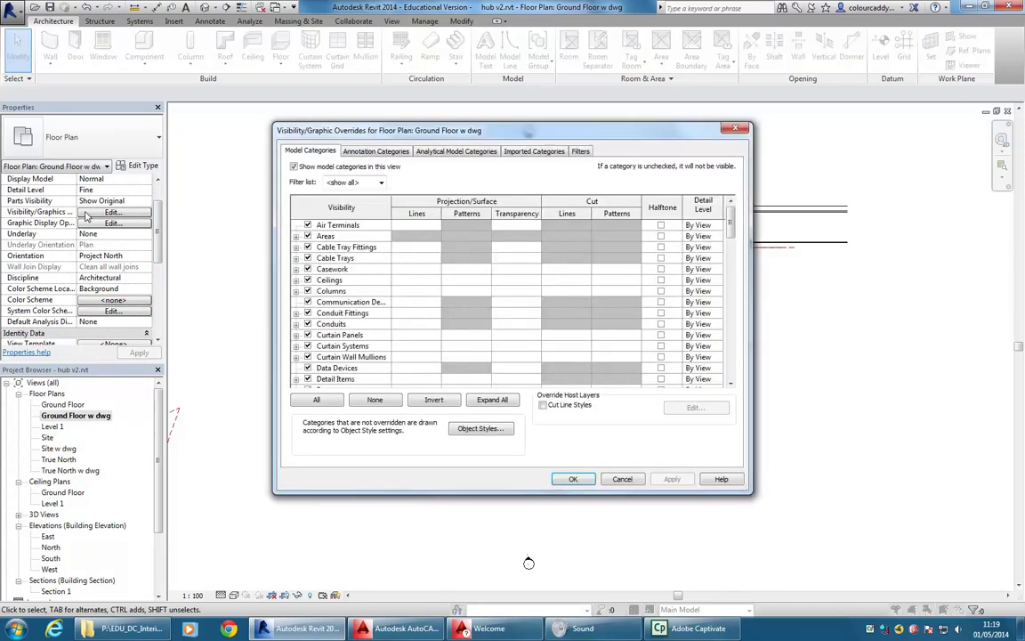
{"action": "left_click", "coordinate": [532, 151]}
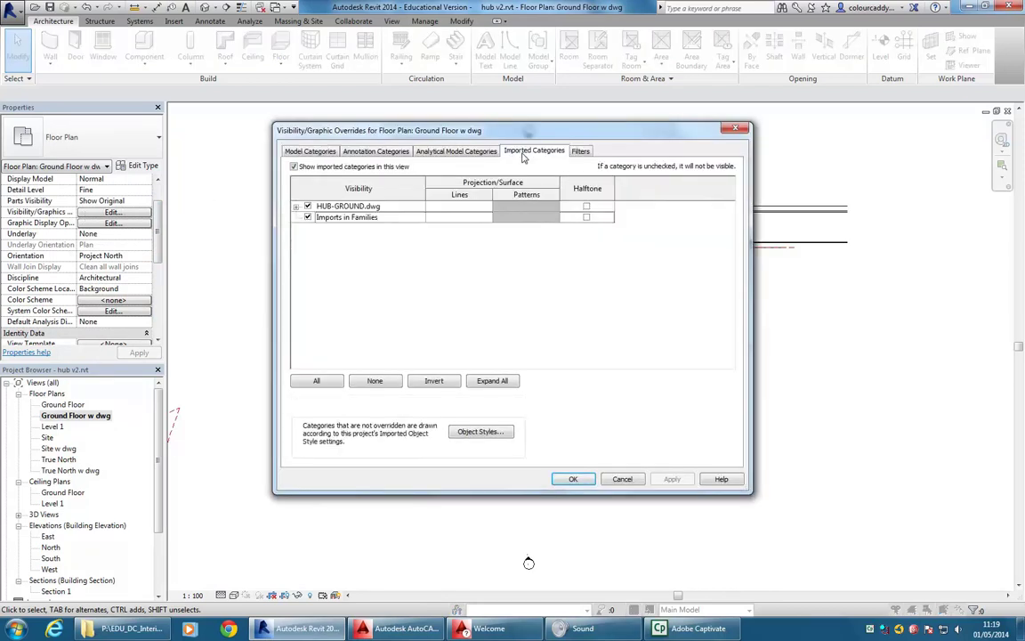
{"action": "left_click", "coordinate": [347, 207]}
{"action": "left_click", "coordinate": [295, 206]}
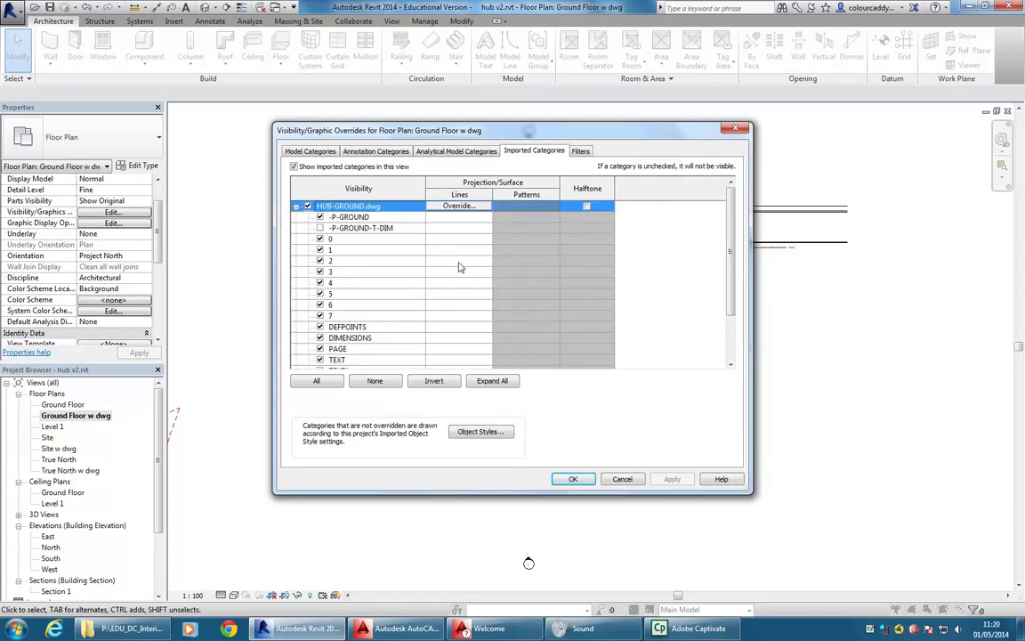
Override the line colour of the -P-GROUND layer in HUB-GROUND.dwg with light grey RGB 192-192-192 and apply the overrides.
{"action": "left_click", "coordinate": [356, 218]}
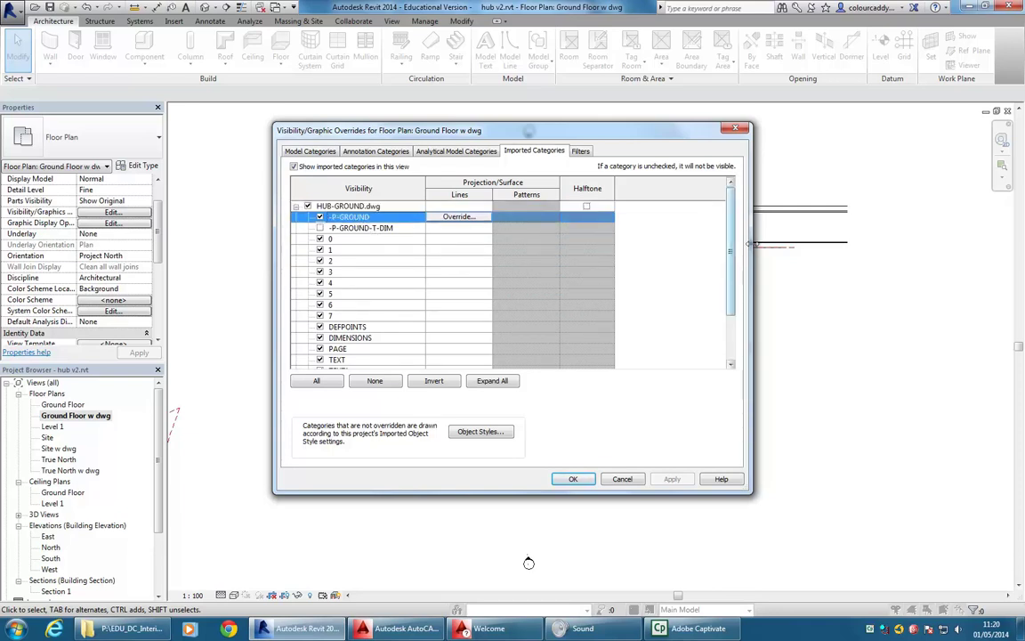
{"action": "scroll", "coordinate": [731, 308], "scroll_direction": "down", "scroll_amount": 2}
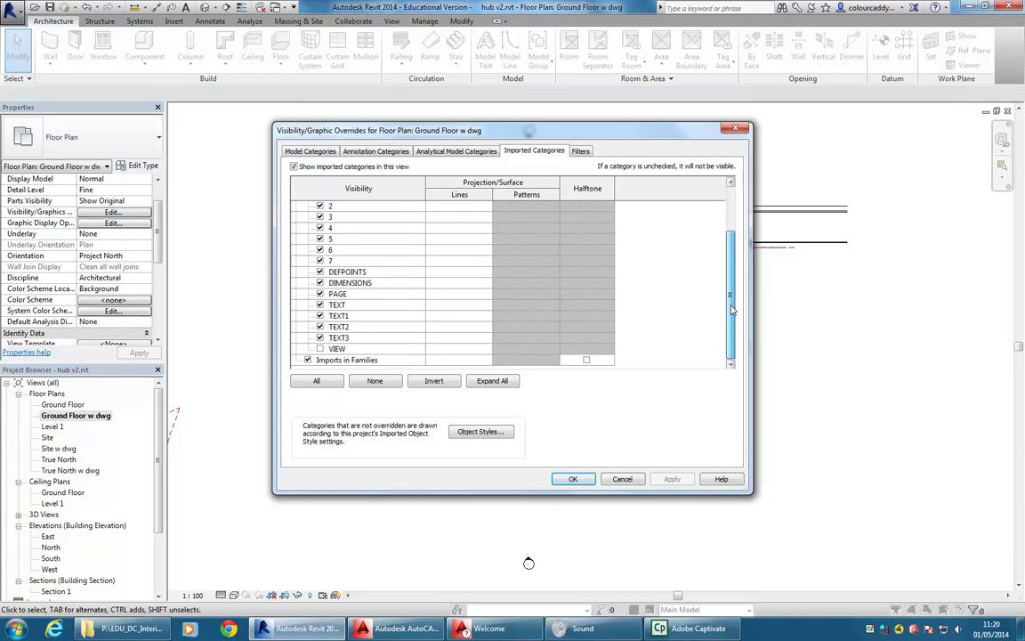
{"action": "scroll", "coordinate": [731, 309], "scroll_direction": "up", "scroll_amount": 3}
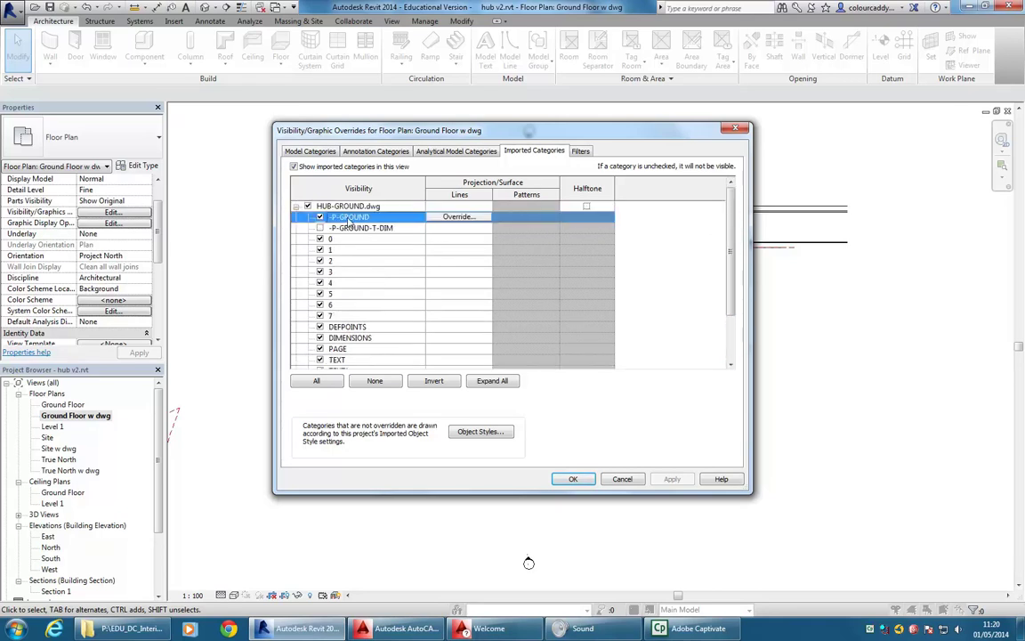
{"action": "left_click", "coordinate": [455, 218]}
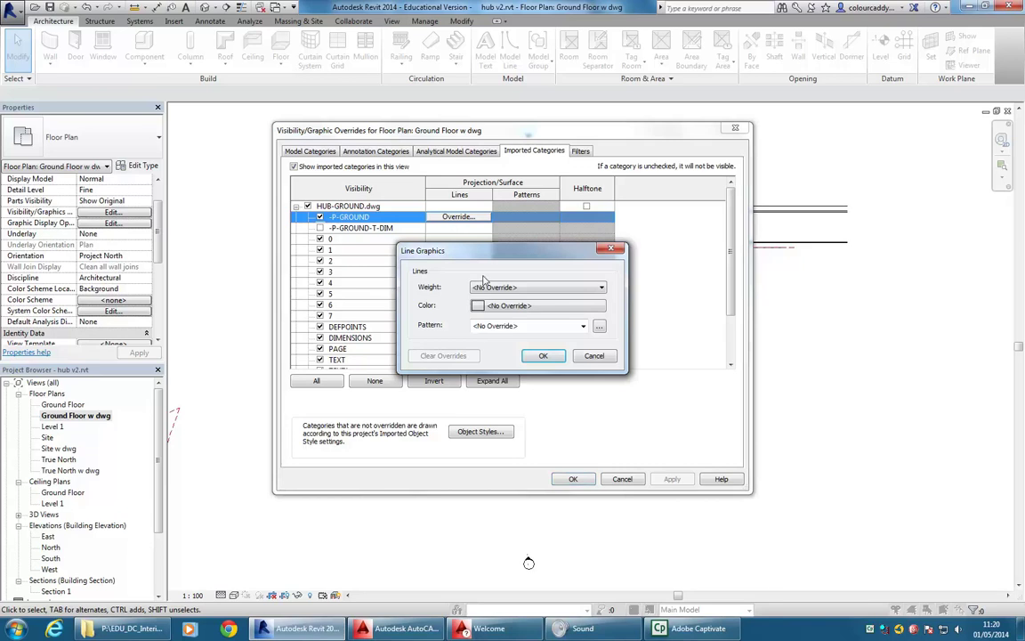
{"action": "left_click", "coordinate": [528, 306]}
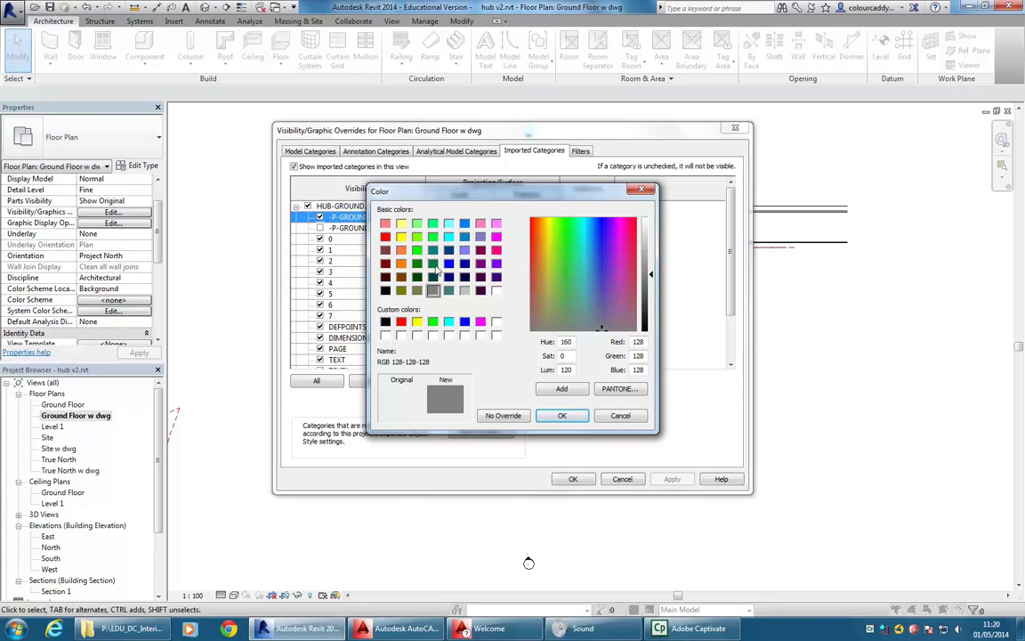
{"action": "left_click", "coordinate": [465, 291]}
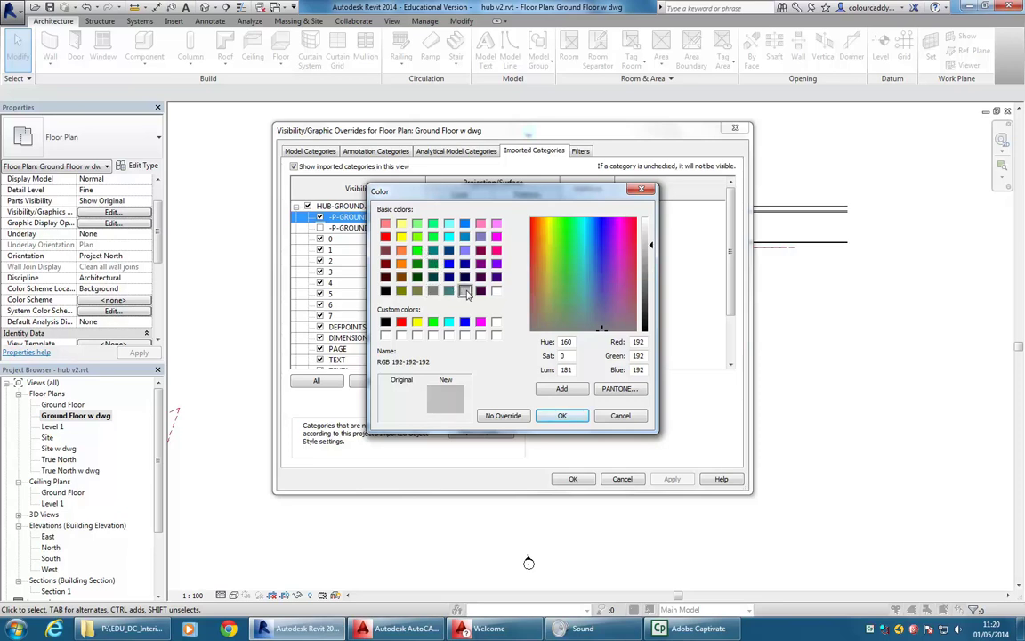
{"action": "left_click", "coordinate": [547, 414]}
{"action": "left_click", "coordinate": [540, 418]}
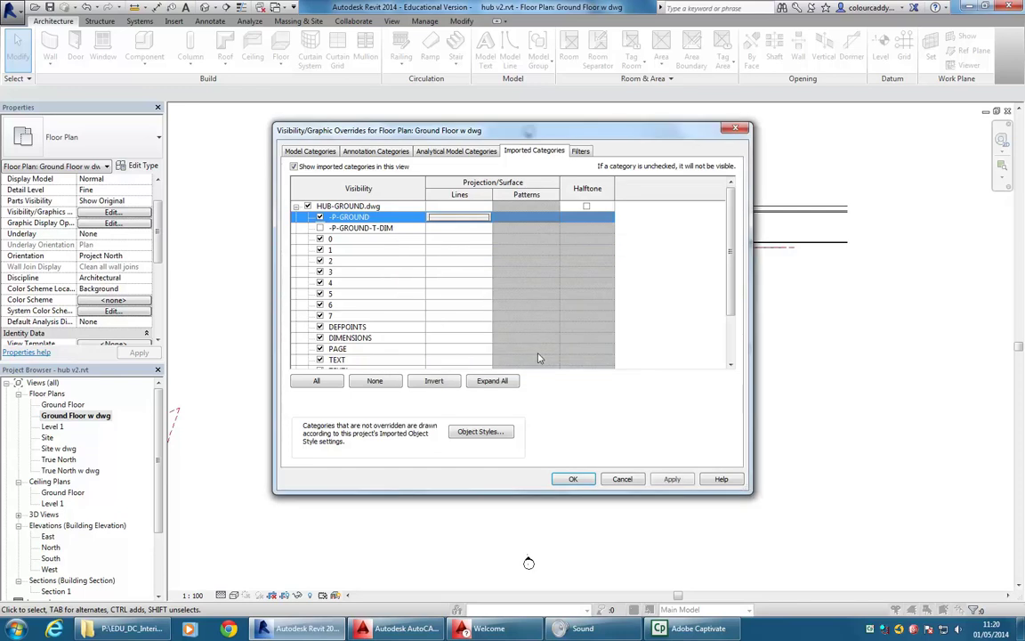
{"action": "left_click", "coordinate": [573, 478]}
Examine the modelled walls against the greyed DWG plan, highlighting HUB-GROUND.dwg once and clearing the selection.
{"action": "scroll", "coordinate": [305, 282], "scroll_direction": "up", "scroll_amount": 3}
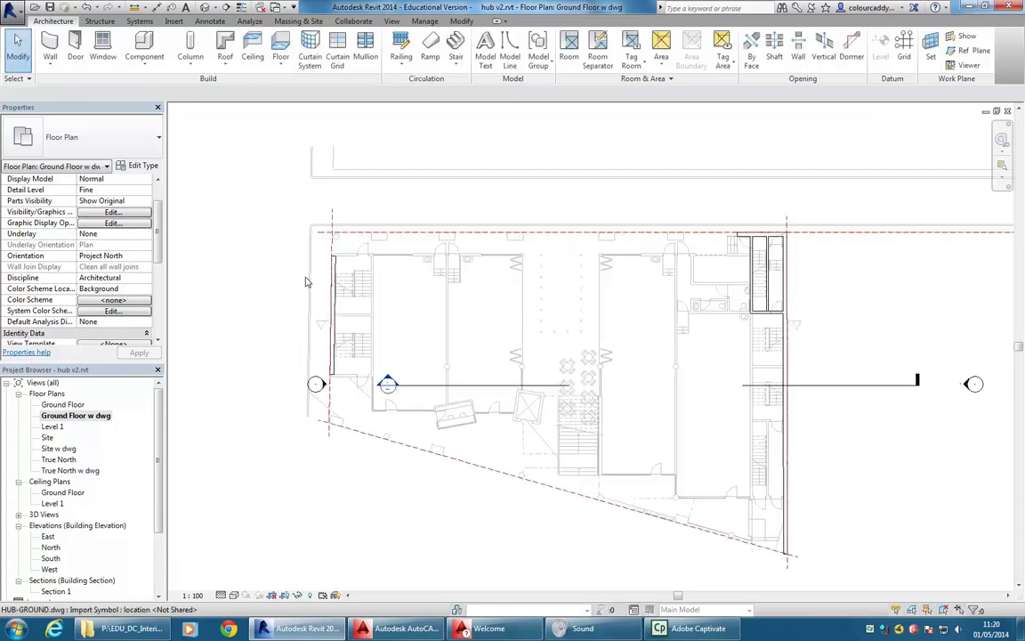
{"action": "scroll", "coordinate": [306, 283], "scroll_direction": "up", "scroll_amount": 2}
{"action": "middle_click_drag", "start_coordinate": [688, 310], "coordinate": [546, 310]}
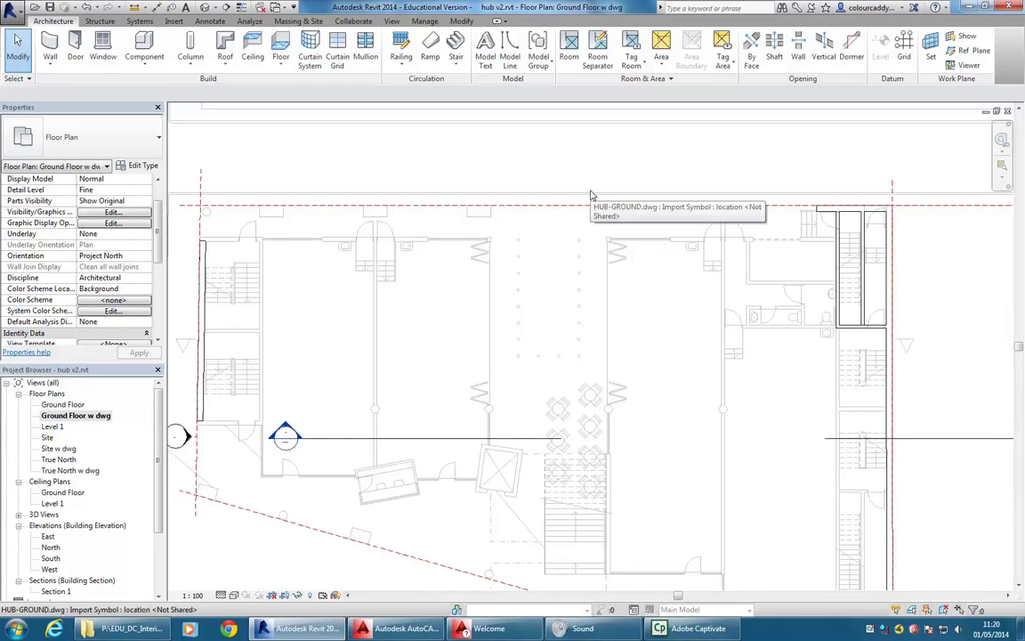
{"action": "scroll", "coordinate": [503, 180], "scroll_direction": "down", "scroll_amount": 3}
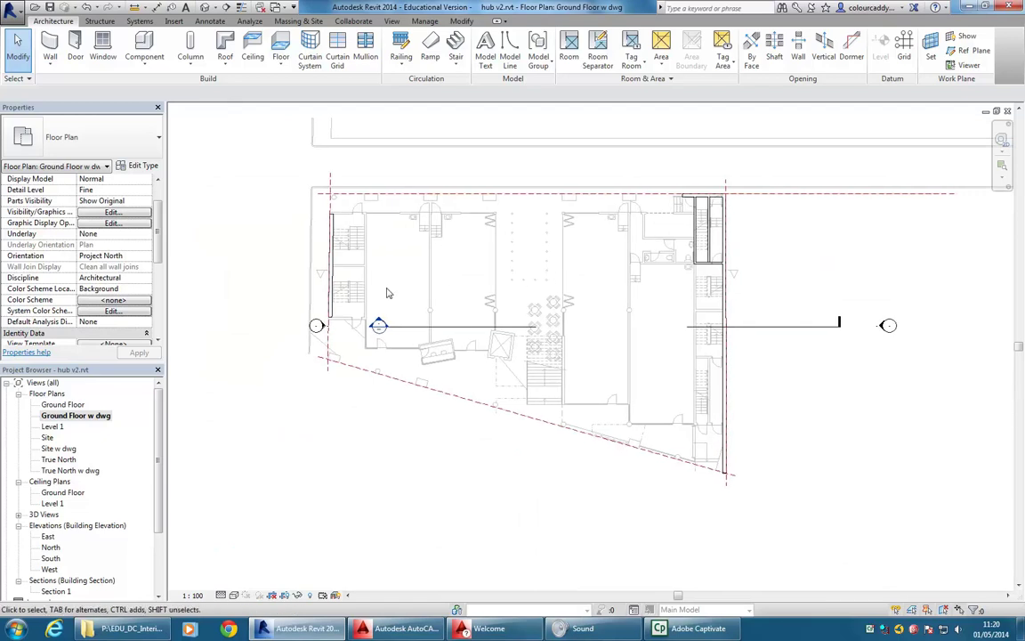
{"action": "middle_click_drag", "start_coordinate": [376, 292], "coordinate": [407, 272]}
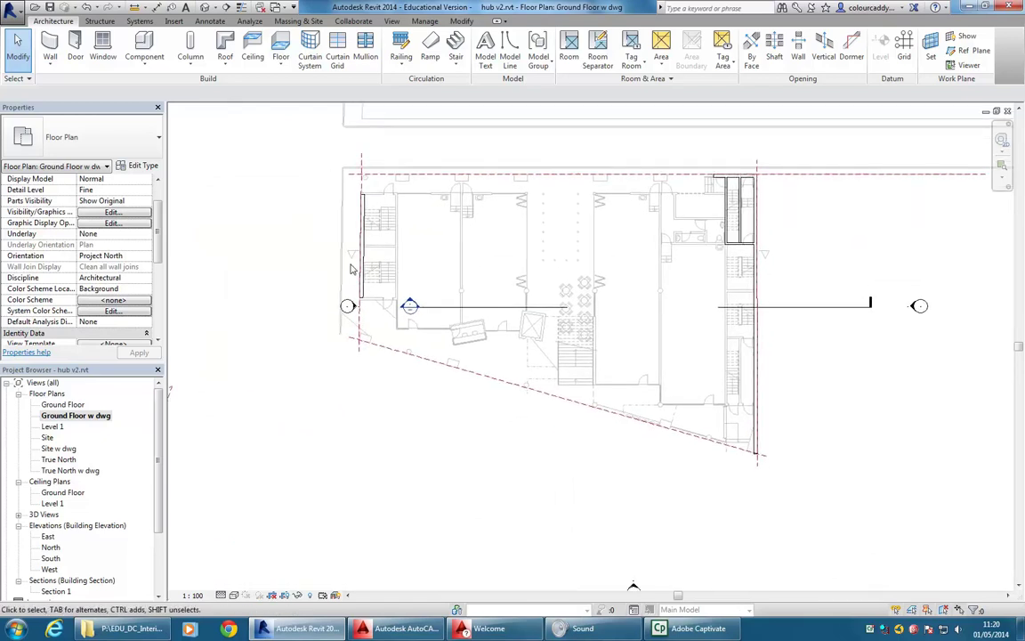
{"action": "scroll", "coordinate": [336, 297], "scroll_direction": "up", "scroll_amount": 4}
{"action": "scroll", "coordinate": [403, 325], "scroll_direction": "down", "scroll_amount": 6}
{"action": "middle_click_drag", "start_coordinate": [376, 307], "coordinate": [562, 302]}
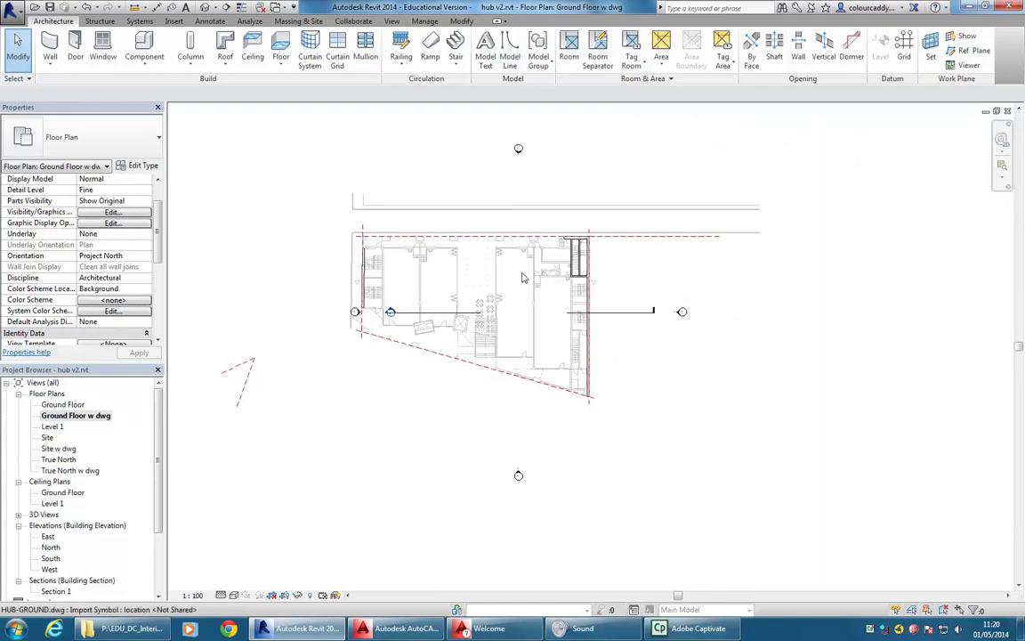
{"action": "left_click", "coordinate": [611, 214]}
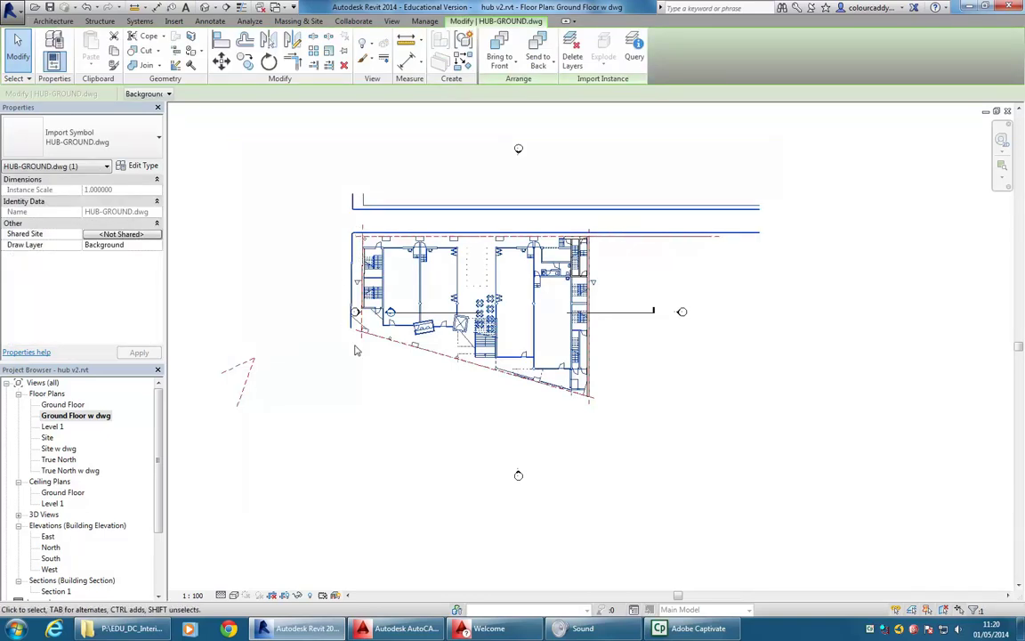
{"action": "left_click", "coordinate": [888, 348]}
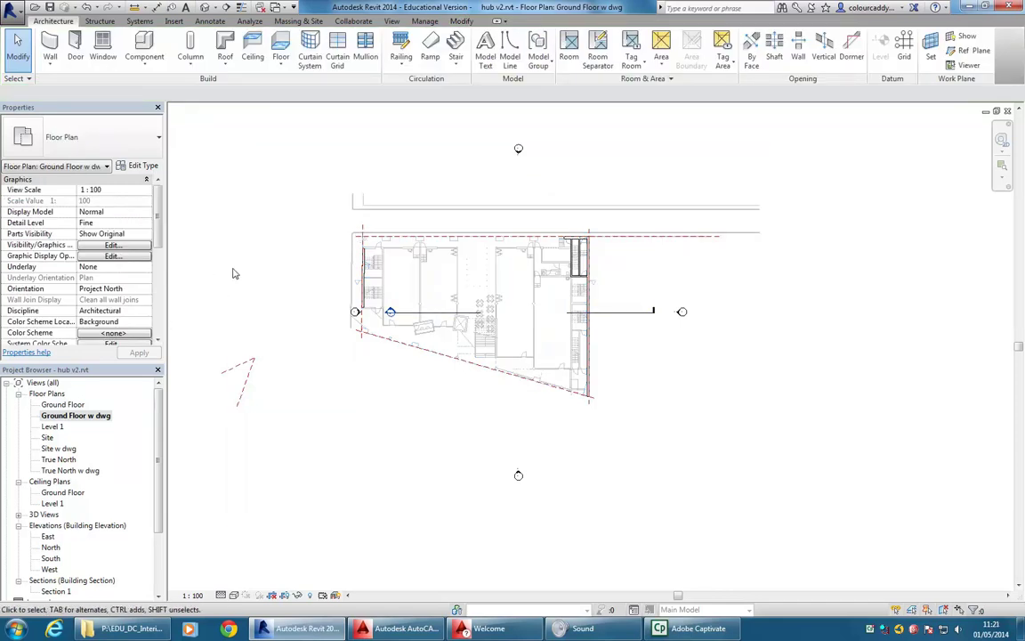
Extend the head end of the Section 1 line westward beyond the building's west wall and deselect it.
{"action": "scroll", "coordinate": [374, 284], "scroll_direction": "up", "scroll_amount": 2}
{"action": "left_click", "coordinate": [378, 309]}
{"action": "scroll", "coordinate": [383, 311], "scroll_direction": "up", "scroll_amount": 2}
{"action": "scroll", "coordinate": [382, 312], "scroll_direction": "up", "scroll_amount": 3}
{"action": "left_click_drag", "start_coordinate": [323, 352], "coordinate": [314, 353]}
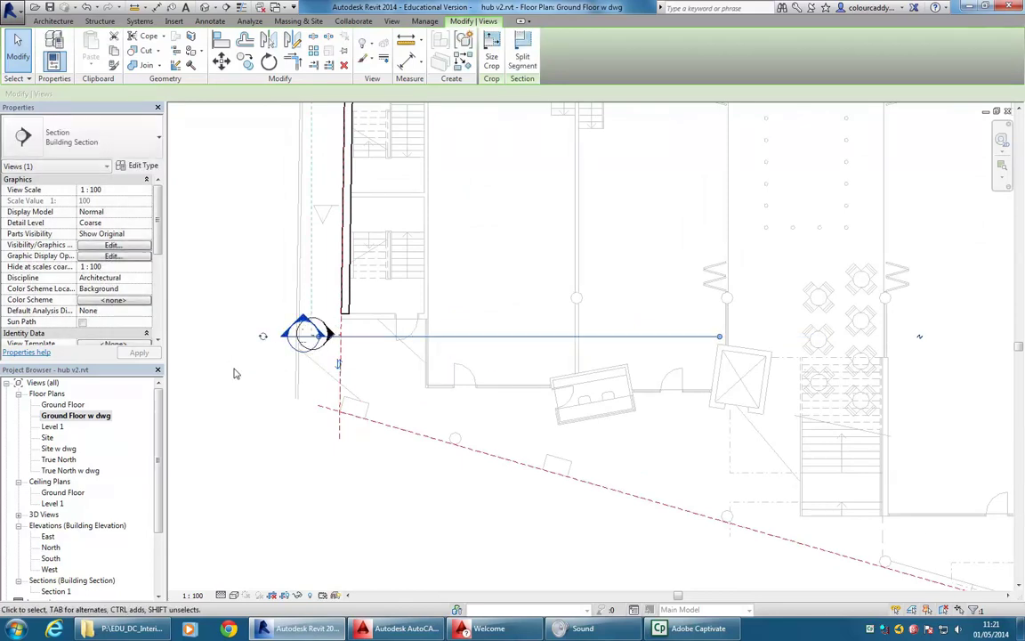
{"action": "left_click", "coordinate": [234, 363]}
Select both parts of the west elevation marker and nudge it west until it is clear of the section head.
{"action": "left_click_drag", "start_coordinate": [284, 316], "coordinate": [264, 274]}
{"action": "scroll", "coordinate": [264, 307], "scroll_direction": "up", "scroll_amount": 4}
{"action": "scroll", "coordinate": [469, 378], "scroll_direction": "up", "scroll_amount": 2}
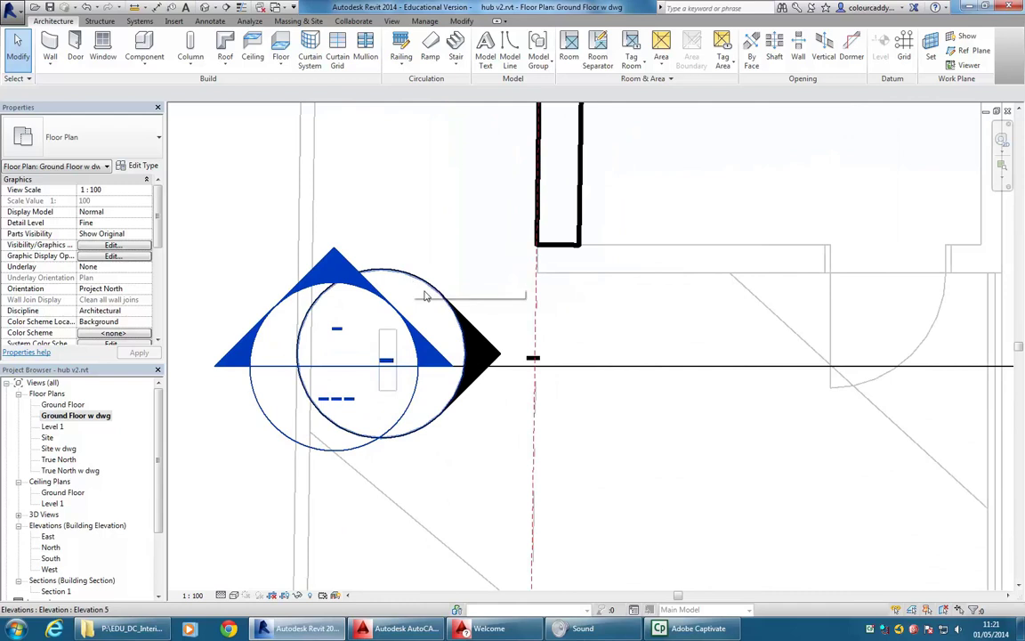
{"action": "left_click", "coordinate": [480, 339]}
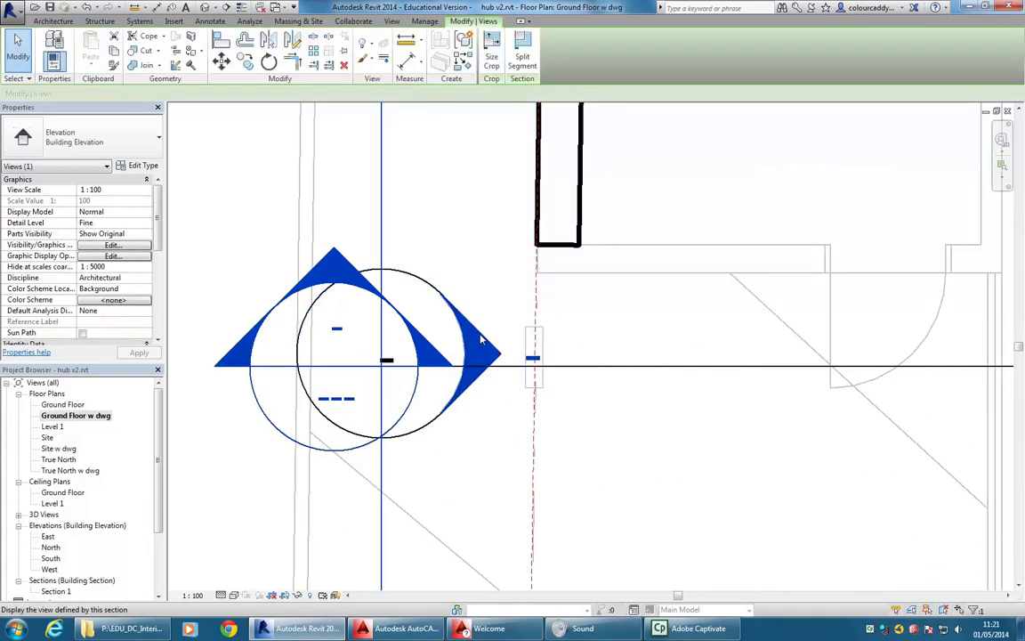
{"action": "left_click", "coordinate": [414, 277]}
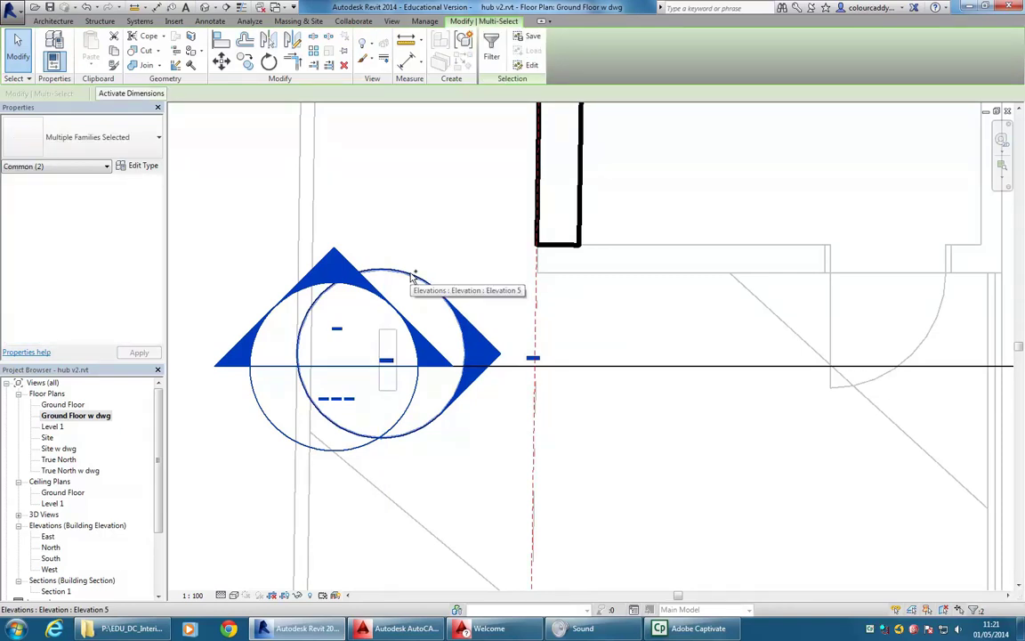
{"action": "scroll", "coordinate": [414, 273], "scroll_direction": "down", "scroll_amount": 4}
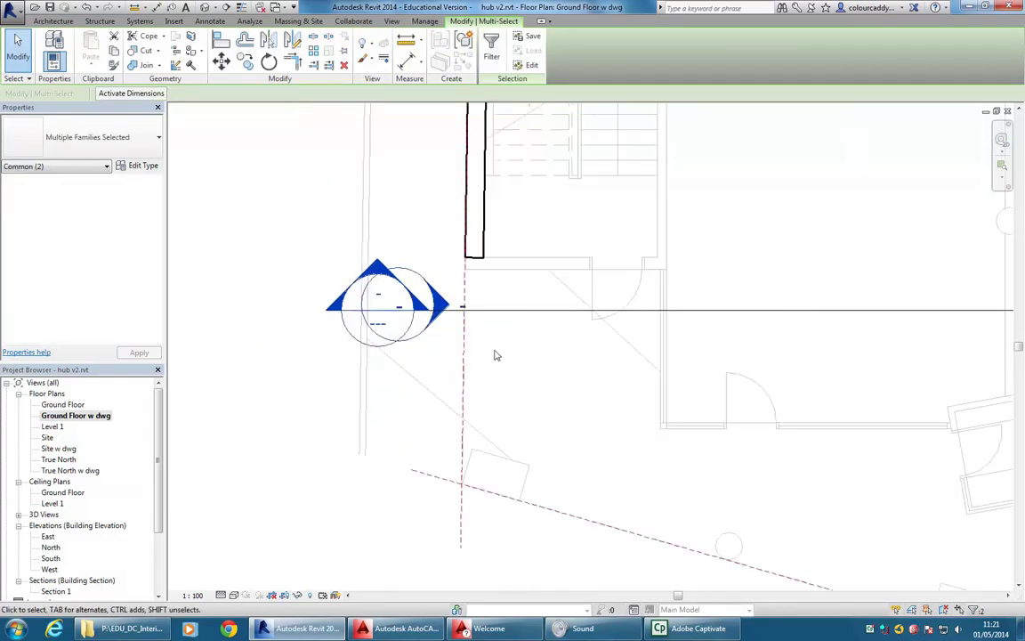
{"action": "key", "text": "Left"}
{"action": "key", "text": "Left"}
{"action": "key", "text": "Left"}
{"action": "key", "text": "Left"}
{"action": "key", "text": "Left"}
{"action": "key", "text": "Left"}
{"action": "key", "text": "Left"}
{"action": "key", "text": "Left"}
{"action": "key", "text": "Left"}
{"action": "key", "text": "Left"}
{"action": "key", "text": "Left"}
{"action": "key", "text": "Left"}
{"action": "key", "text": "Left"}
{"action": "key", "text": "Left"}
{"action": "key", "text": "Left"}
{"action": "key", "text": "Left"}
{"action": "key", "text": "Left"}
{"action": "key", "text": "Left"}
{"action": "key", "text": "Left"}
{"action": "key", "text": "Left"}
{"action": "key", "text": "Left"}
{"action": "key", "text": "Left"}
{"action": "key", "text": "Left"}
{"action": "key", "text": "Left"}
{"action": "key", "text": "Left"}
{"action": "key", "text": "Left"}
{"action": "key", "text": "Left"}
{"action": "key", "text": "Left"}
{"action": "key", "text": "Left"}
{"action": "key", "text": "Left"}
{"action": "scroll", "coordinate": [451, 392], "scroll_direction": "down", "scroll_amount": 5}
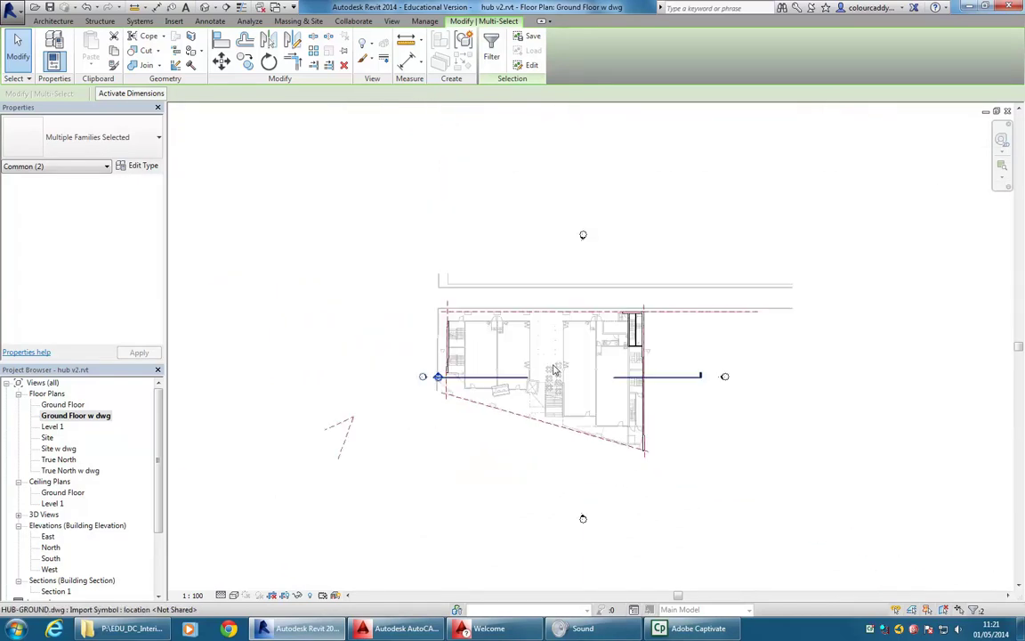
{"action": "middle_click_drag", "start_coordinate": [462, 390], "coordinate": [393, 380]}
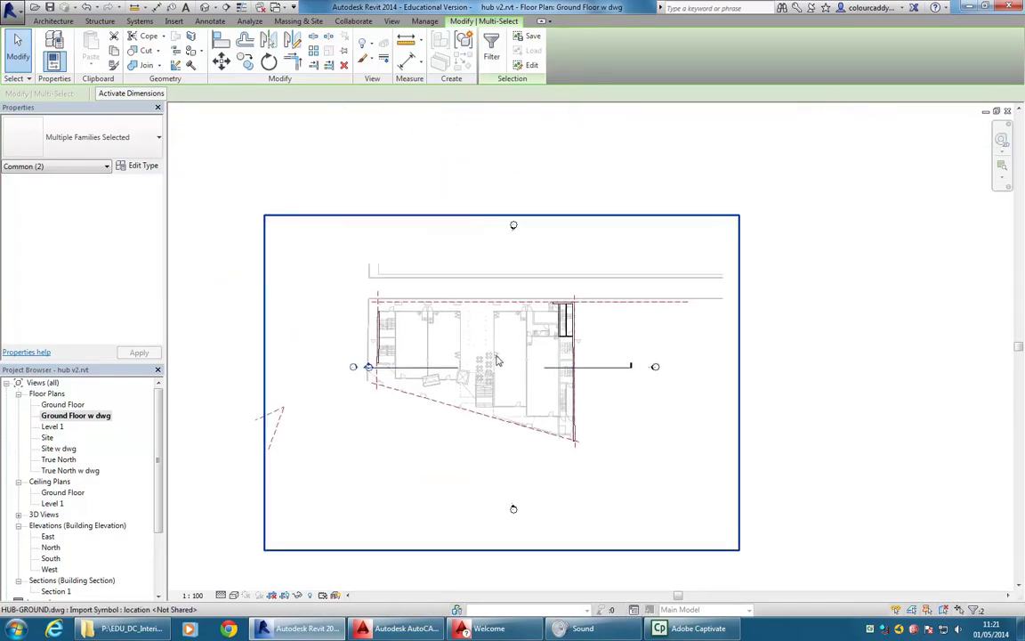
Select the whole north elevation marker and nudge it closer to the building and slightly west.
{"action": "left_click", "coordinate": [486, 185]}
{"action": "scroll", "coordinate": [486, 187], "scroll_direction": "up", "scroll_amount": 2}
{"action": "left_click_drag", "start_coordinate": [486, 210], "coordinate": [556, 275]}
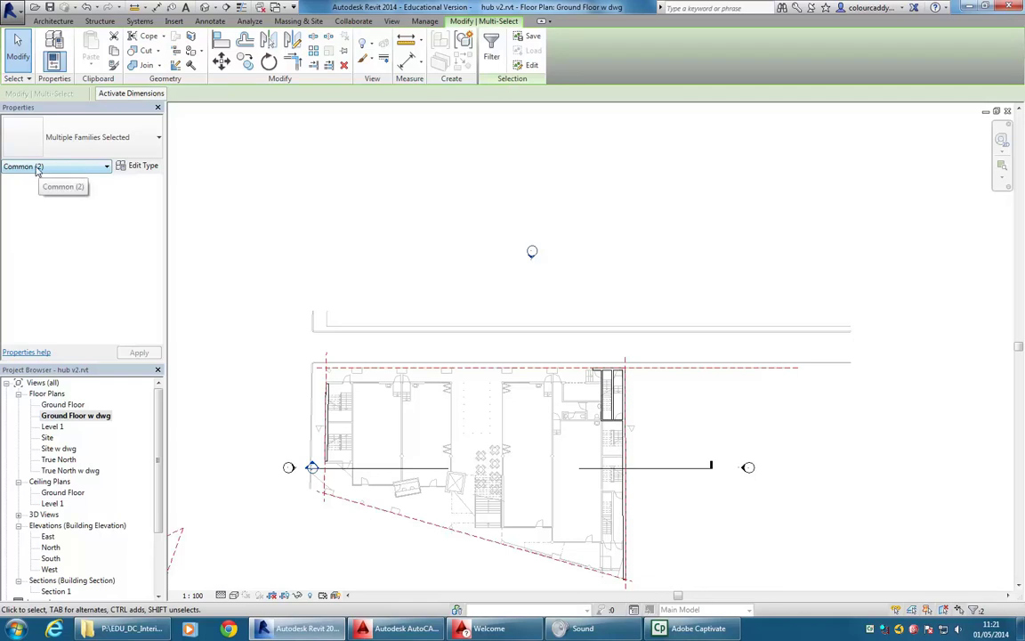
{"action": "key", "text": "shift+Down"}
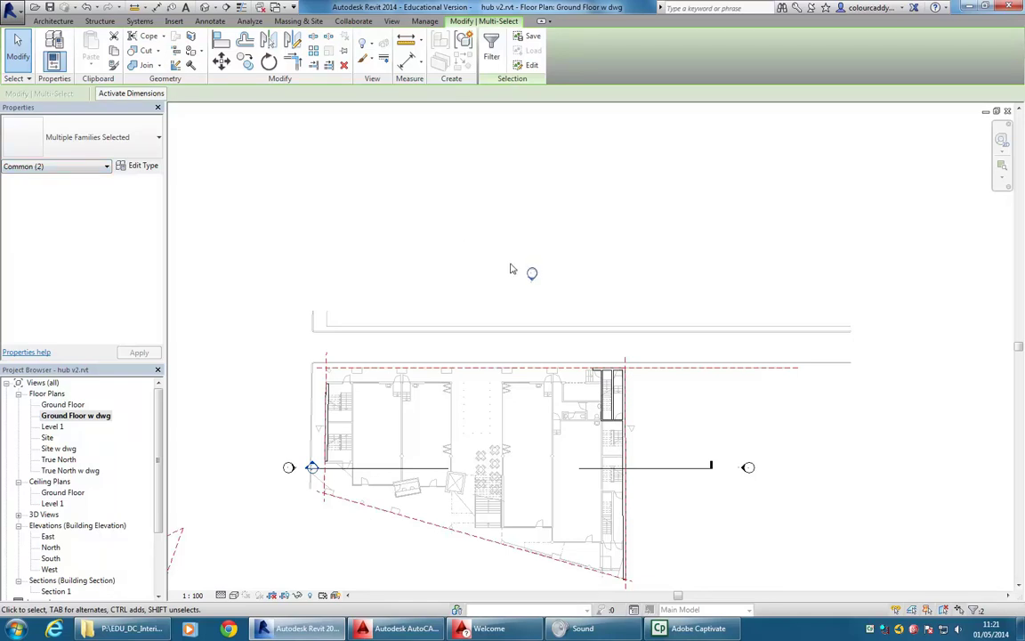
{"action": "key", "text": "shift+Down"}
{"action": "key", "text": "shift+Down"}
{"action": "key", "text": "shift+Left"}
{"action": "key", "text": "shift+Left"}
{"action": "key", "text": "shift+Left"}
{"action": "key", "text": "shift+Left"}
Select the whole east elevation marker and nudge it west until it sits just outside the east wall.
{"action": "middle_click_drag", "start_coordinate": [522, 267], "coordinate": [544, 213]}
{"action": "middle_click_drag", "start_coordinate": [745, 427], "coordinate": [665, 370]}
{"action": "scroll", "coordinate": [707, 397], "scroll_direction": "up", "scroll_amount": 1}
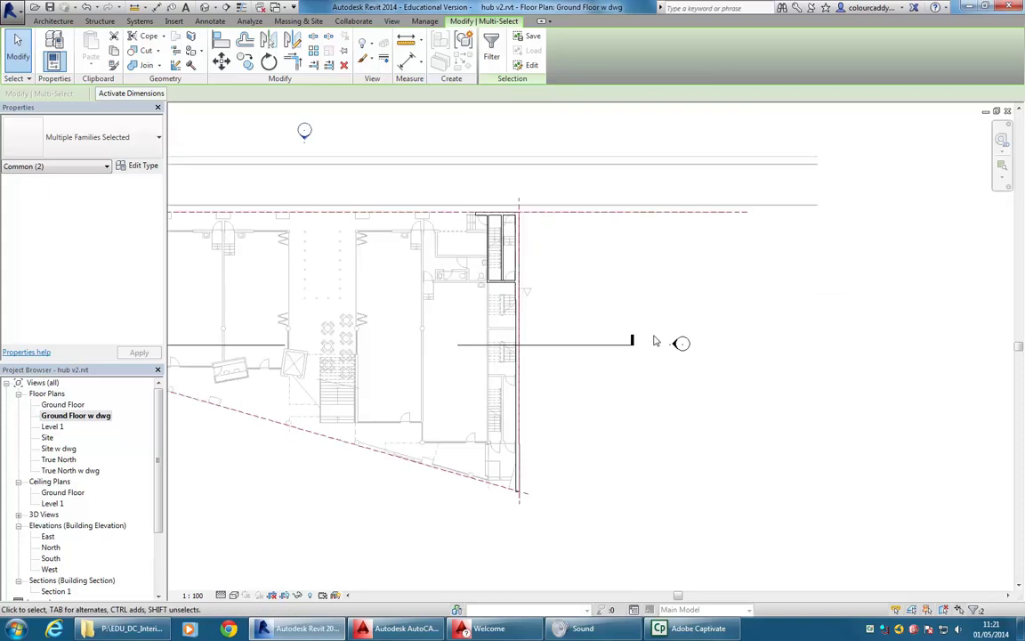
{"action": "left_click", "coordinate": [647, 309]}
{"action": "left_click_drag", "start_coordinate": [634, 300], "coordinate": [732, 397]}
{"action": "key", "text": "shift+Left"}
{"action": "key", "text": "shift+Left"}
{"action": "key", "text": "shift+Left"}
{"action": "key", "text": "shift+Left"}
{"action": "key", "text": "shift+Left"}
{"action": "key", "text": "shift+Left"}
{"action": "key", "text": "shift+Left"}
{"action": "key", "text": "shift+Right"}
{"action": "left_click", "coordinate": [606, 424]}
Shorten the east end of the Section 1 line so it stops between the east wall and the east elevation marker.
{"action": "middle_click_drag", "start_coordinate": [612, 401], "coordinate": [640, 400]}
{"action": "scroll", "coordinate": [640, 400], "scroll_direction": "up", "scroll_amount": 1}
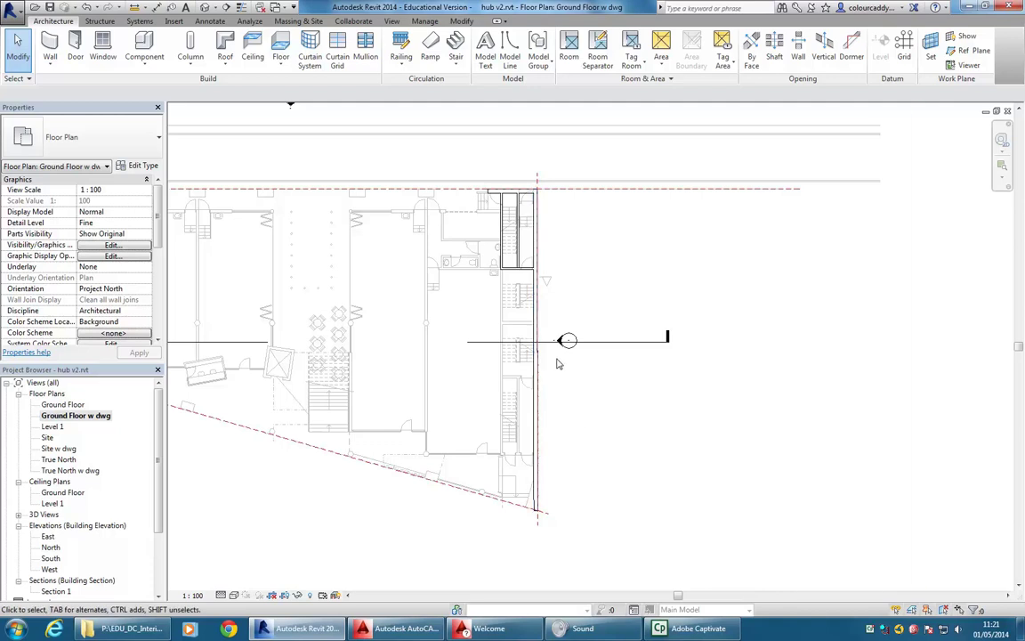
{"action": "left_click", "coordinate": [625, 343]}
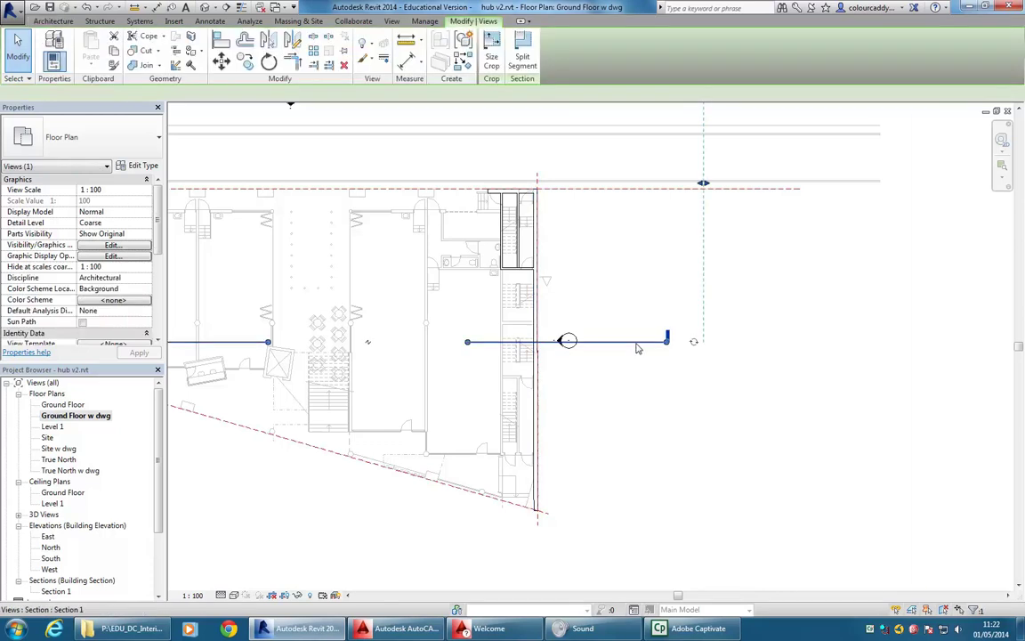
{"action": "left_click_drag", "start_coordinate": [545, 343], "coordinate": [543, 343]}
{"action": "left_click", "coordinate": [558, 353]}
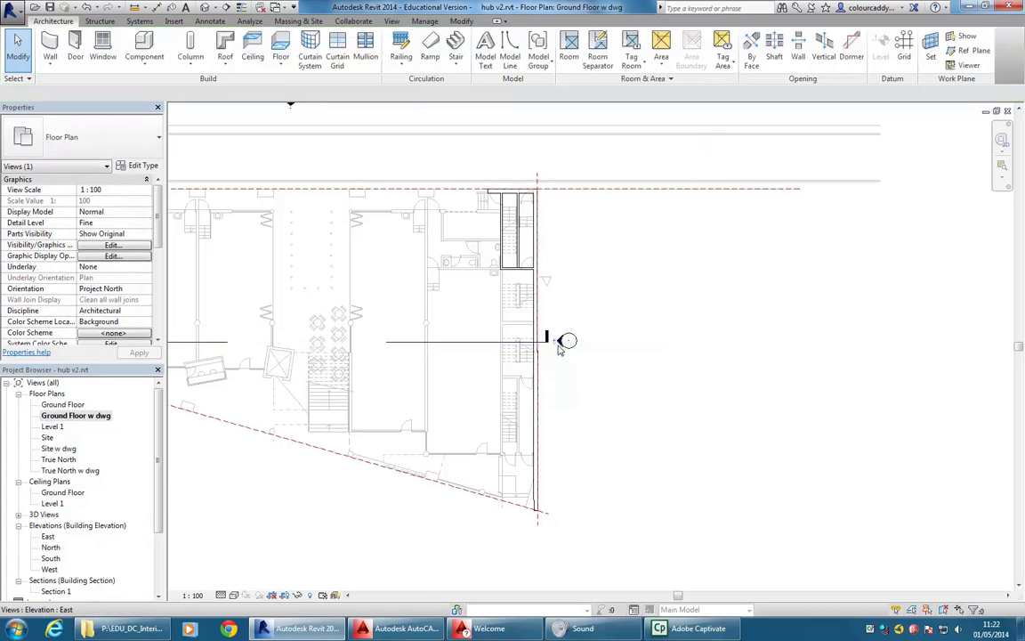
Open the East elevation from its marker to check it, and return to the Ground Floor w dwg plan.
{"action": "double_click", "coordinate": [560, 343]}
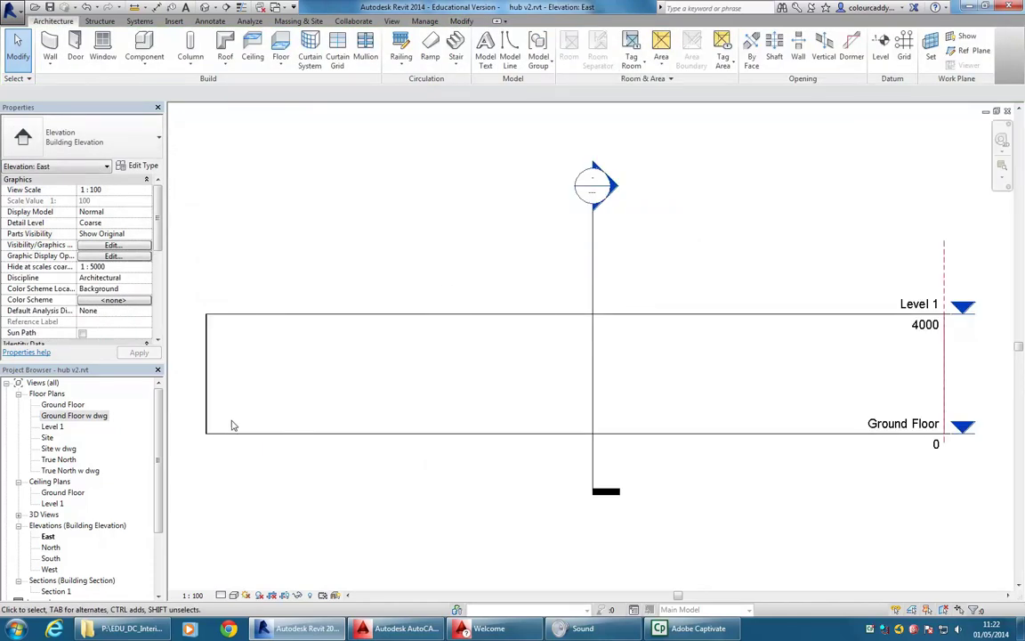
{"action": "double_click", "coordinate": [74, 415]}
{"action": "scroll", "coordinate": [614, 378], "scroll_direction": "down", "scroll_amount": 2}
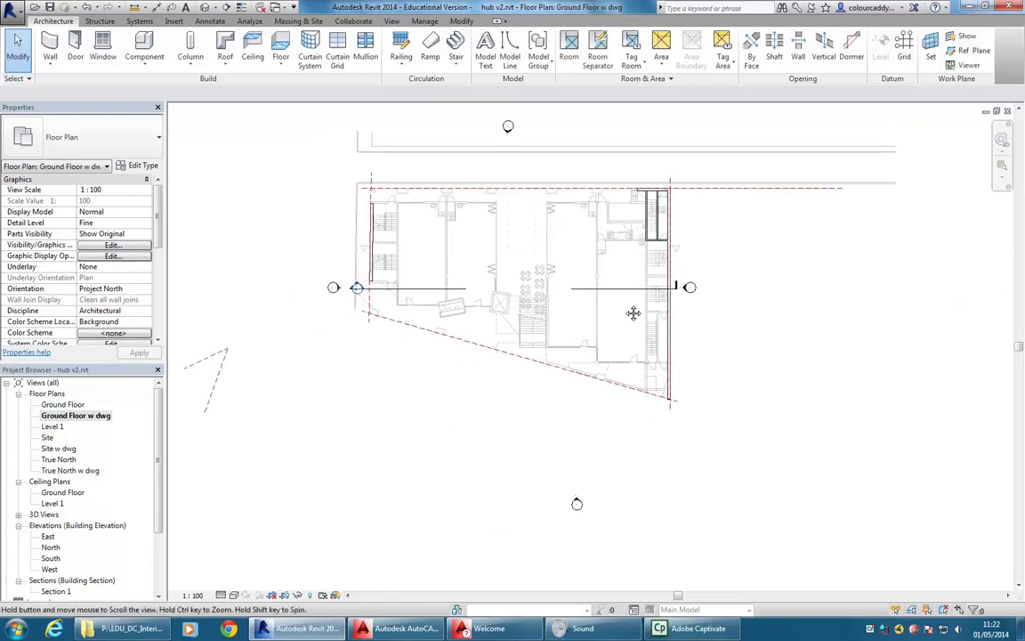
Select the whole south elevation marker and nudge it north towards the building and slightly west.
{"action": "middle_click_drag", "start_coordinate": [588, 389], "coordinate": [516, 294]}
{"action": "left_click_drag", "start_coordinate": [449, 369], "coordinate": [539, 432]}
{"action": "key", "text": "shift+Up"}
{"action": "key", "text": "shift+Up"}
{"action": "key", "text": "shift+Up"}
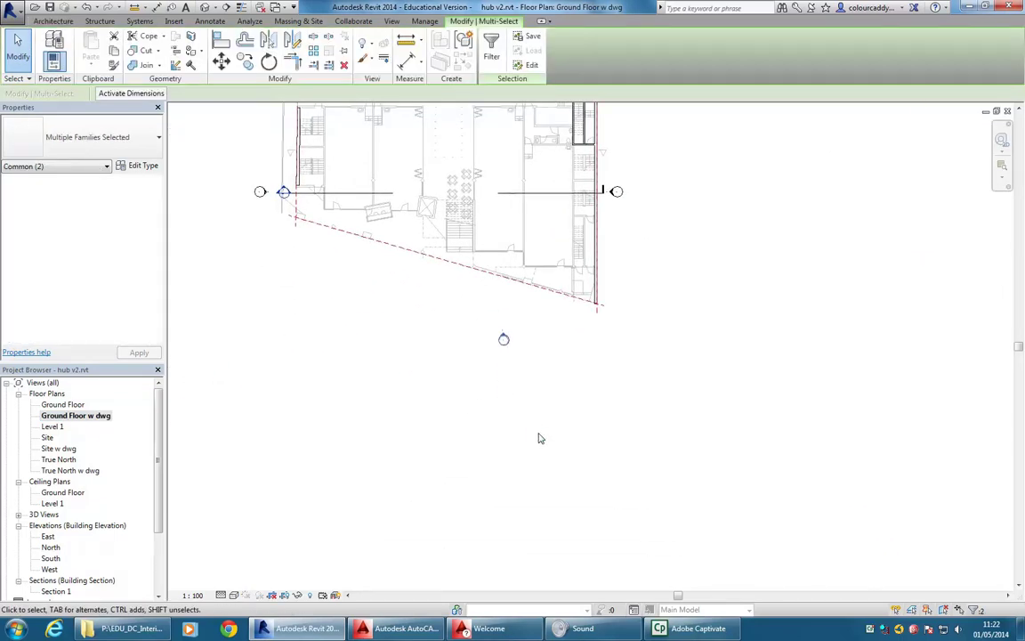
{"action": "key", "text": "shift+Left"}
{"action": "key", "text": "shift+Left"}
{"action": "middle_click_drag", "start_coordinate": [409, 363], "coordinate": [439, 434]}
{"action": "key", "text": "Up"}
{"action": "left_click", "coordinate": [399, 390]}
{"action": "scroll", "coordinate": [460, 371], "scroll_direction": "up", "scroll_amount": 1}
{"action": "middle_click_drag", "start_coordinate": [460, 373], "coordinate": [485, 421]}
Open the South elevation from its marker to check it, and return to the Ground Floor w dwg plan.
{"action": "left_click", "coordinate": [501, 472]}
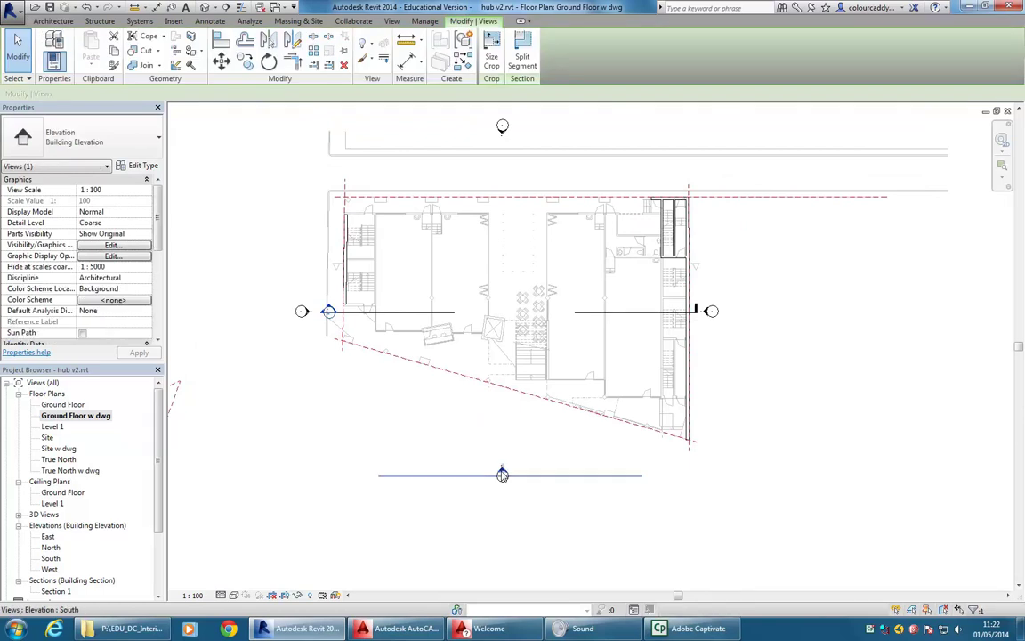
{"action": "double_click", "coordinate": [502, 474]}
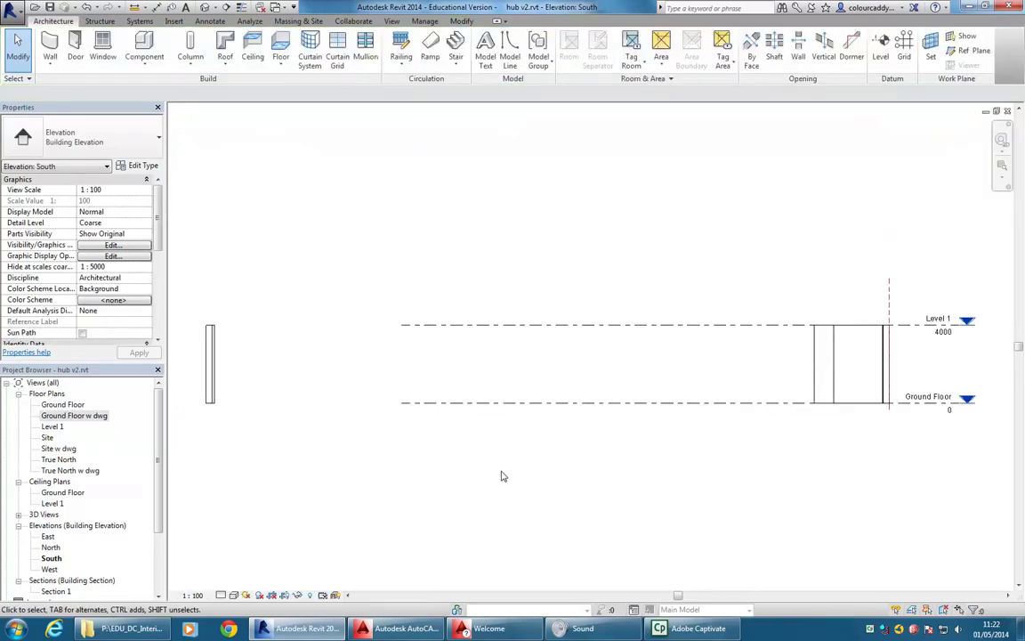
{"action": "double_click", "coordinate": [66, 416]}
{"action": "middle_click_drag", "start_coordinate": [762, 368], "coordinate": [747, 389]}
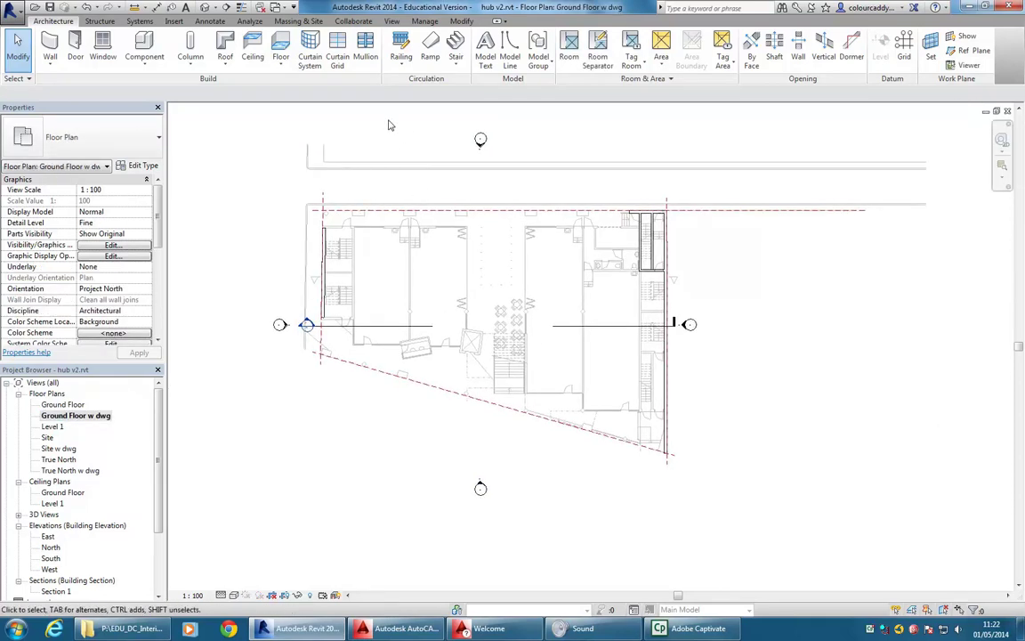
{"action": "middle_click_drag", "start_coordinate": [388, 125], "coordinate": [381, 155]}
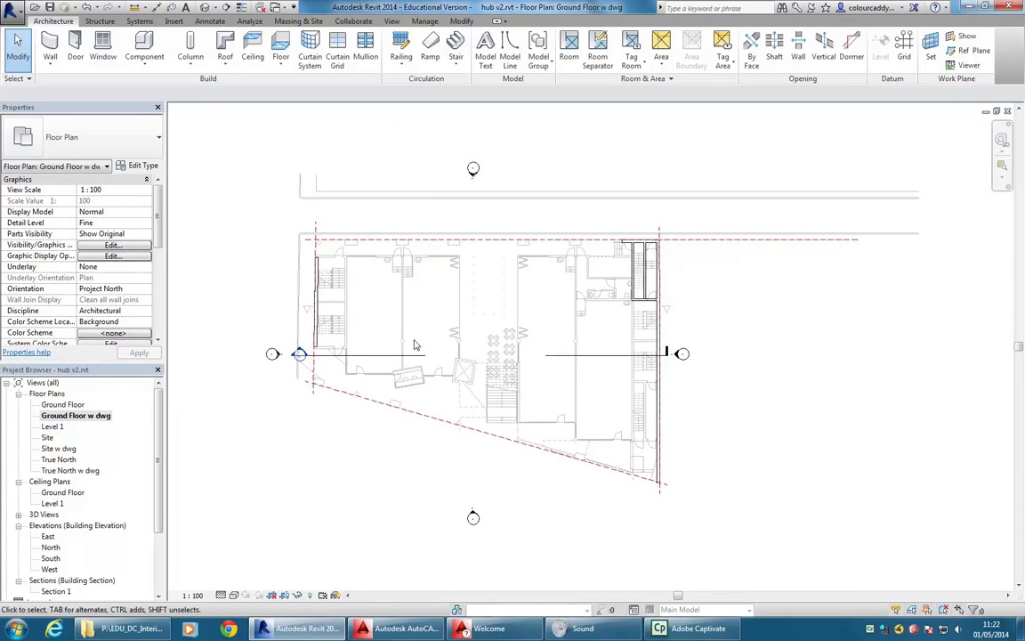
Place a Generic 150mm Wall by picking the DWG partition line between the round column and the angled reception desk.
{"action": "left_click", "coordinate": [50, 44]}
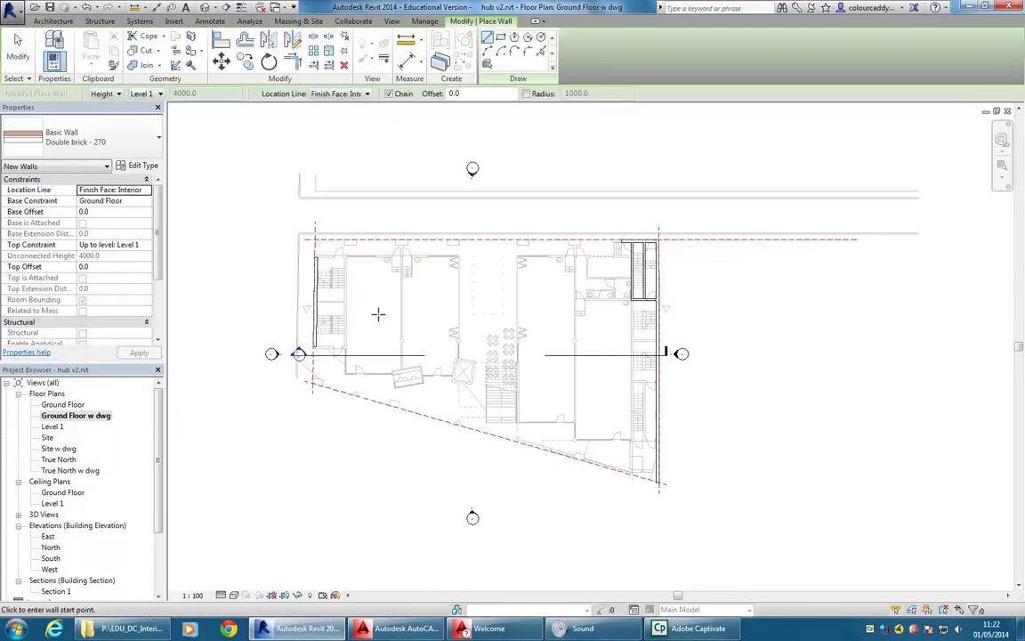
{"action": "scroll", "coordinate": [365, 295], "scroll_direction": "up", "scroll_amount": 3}
{"action": "middle_click_drag", "start_coordinate": [347, 325], "coordinate": [414, 328]}
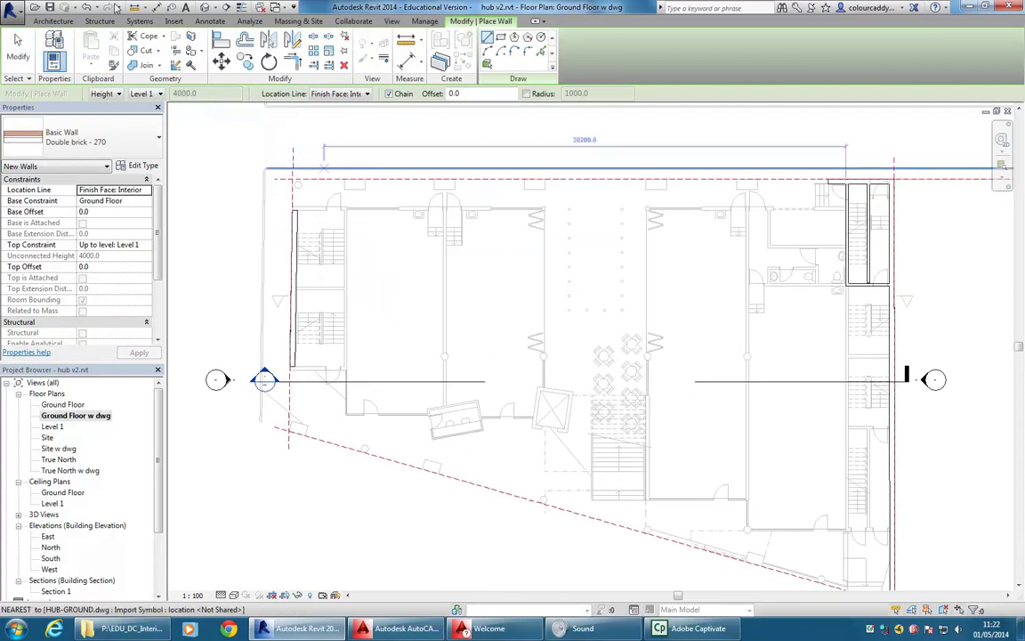
{"action": "key", "text": "p"}
{"action": "key", "text": "l"}
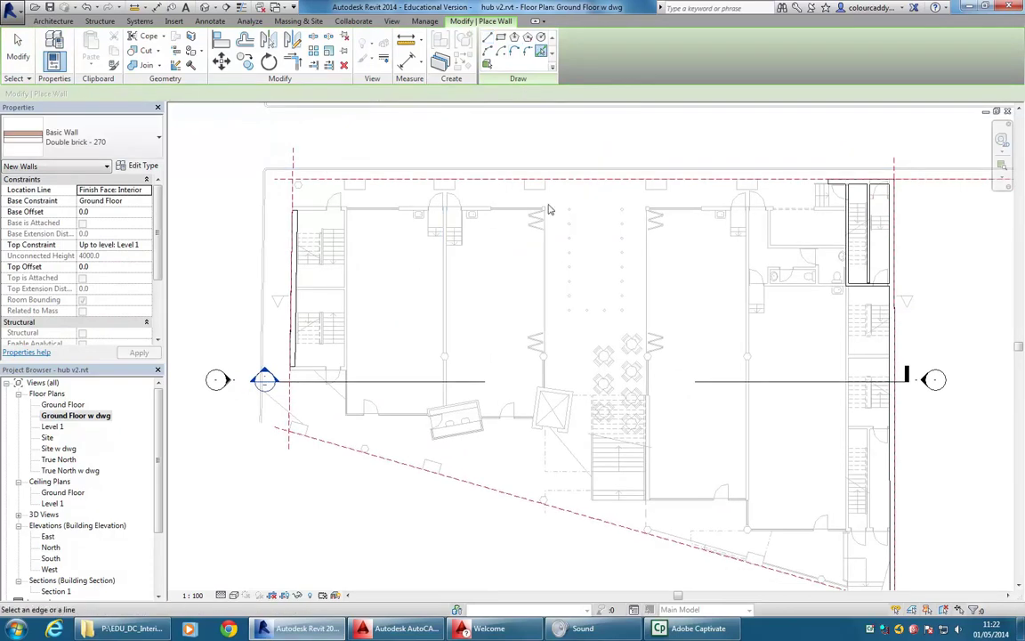
{"action": "scroll", "coordinate": [408, 272], "scroll_direction": "up", "scroll_amount": 1}
{"action": "middle_click_drag", "start_coordinate": [408, 273], "coordinate": [420, 297]}
{"action": "scroll", "coordinate": [420, 296], "scroll_direction": "up", "scroll_amount": 1}
{"action": "left_click", "coordinate": [80, 137]}
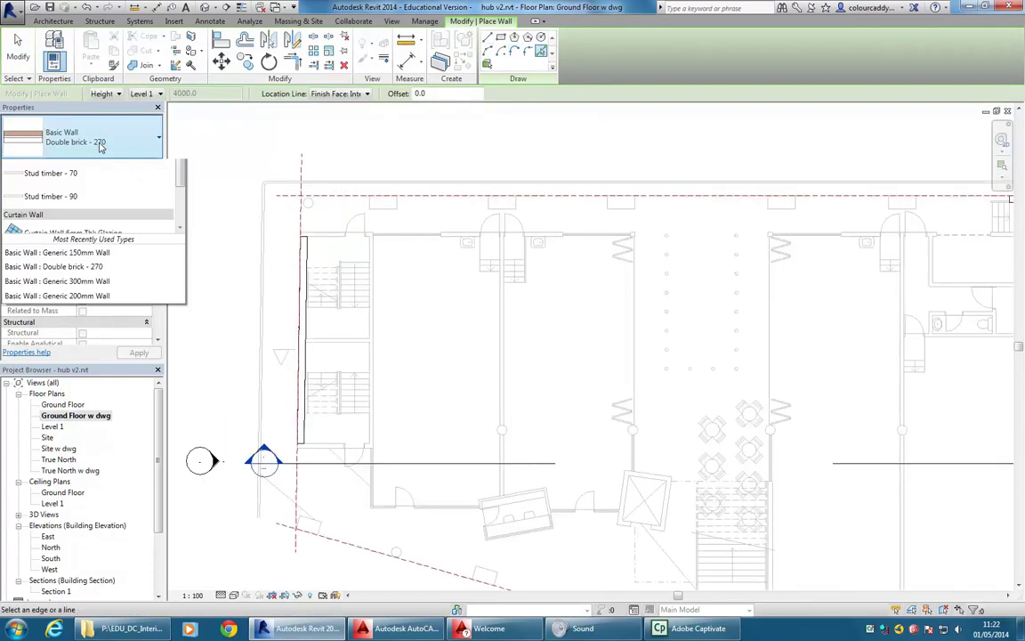
{"action": "scroll", "coordinate": [473, 384], "scroll_direction": "up", "scroll_amount": 1}
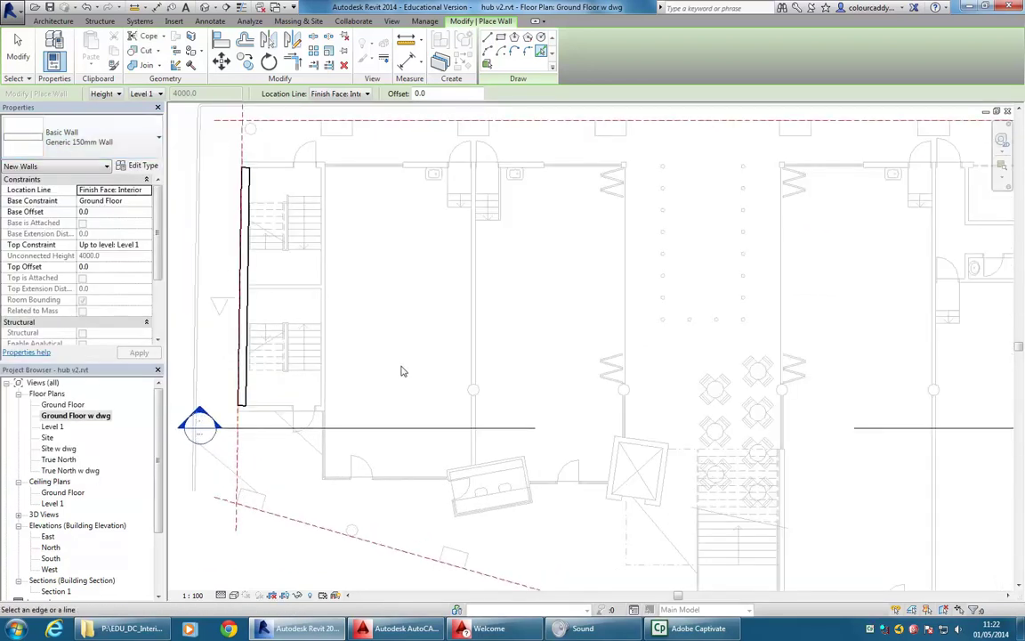
{"action": "scroll", "coordinate": [476, 436], "scroll_direction": "up", "scroll_amount": 3}
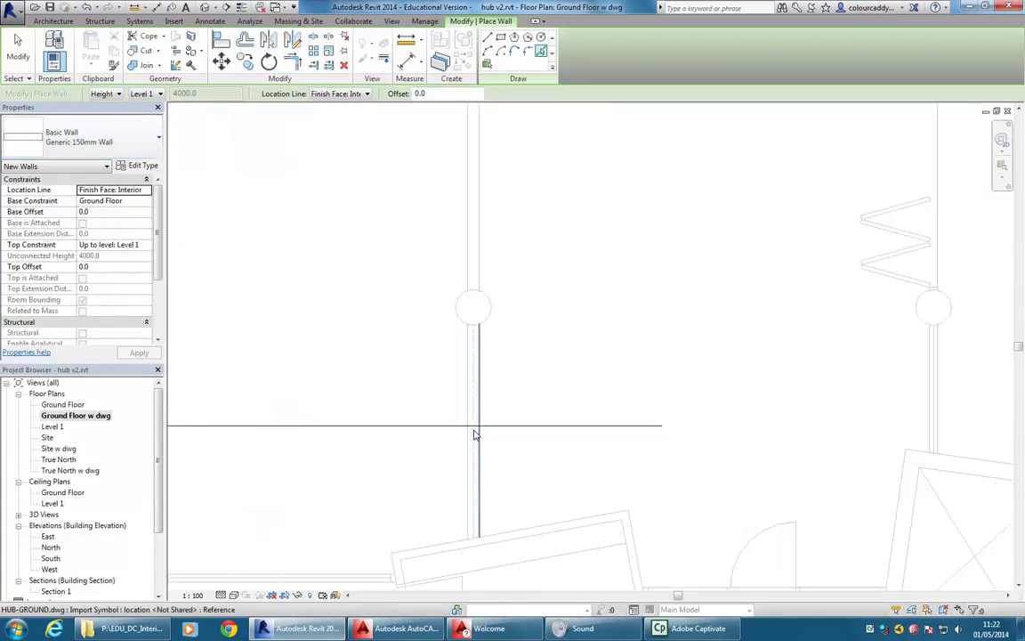
{"action": "left_click", "coordinate": [479, 447]}
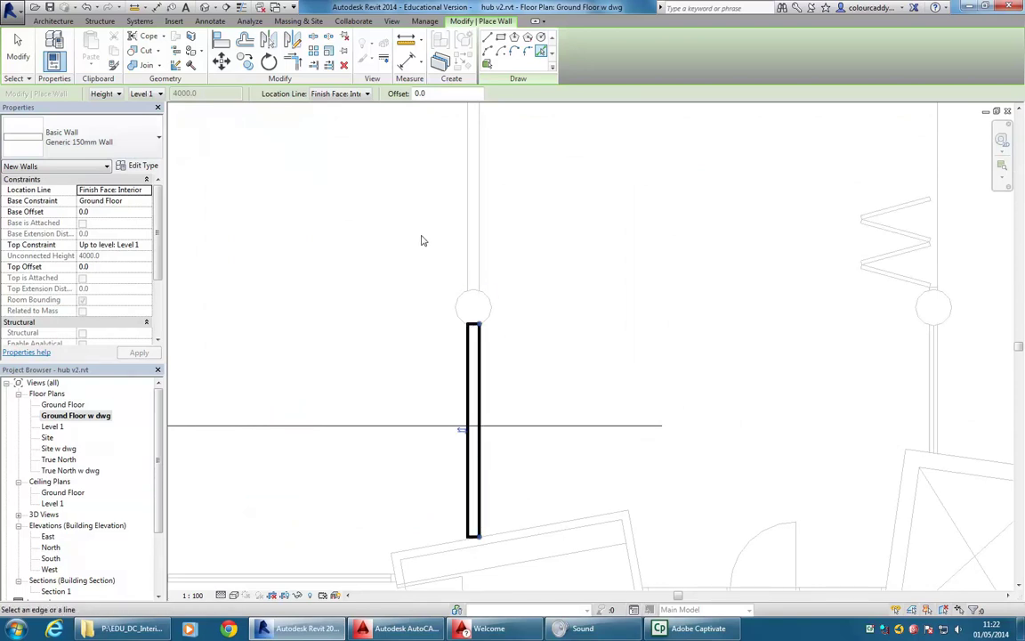
{"action": "scroll", "coordinate": [424, 405], "scroll_direction": "down", "scroll_amount": 2}
{"action": "left_click", "coordinate": [95, 135]}
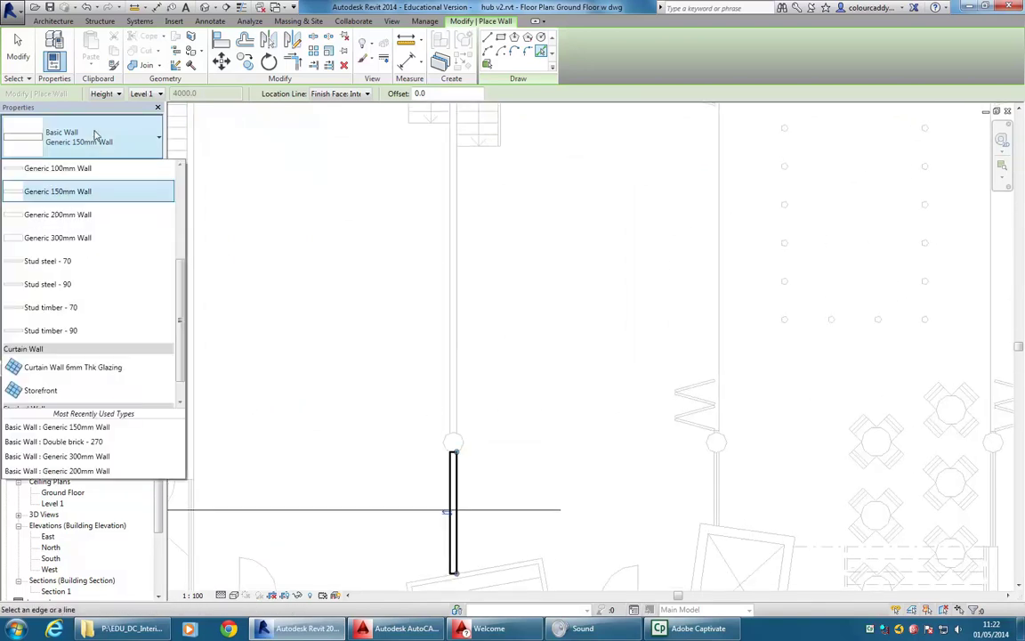
{"action": "left_click", "coordinate": [82, 194]}
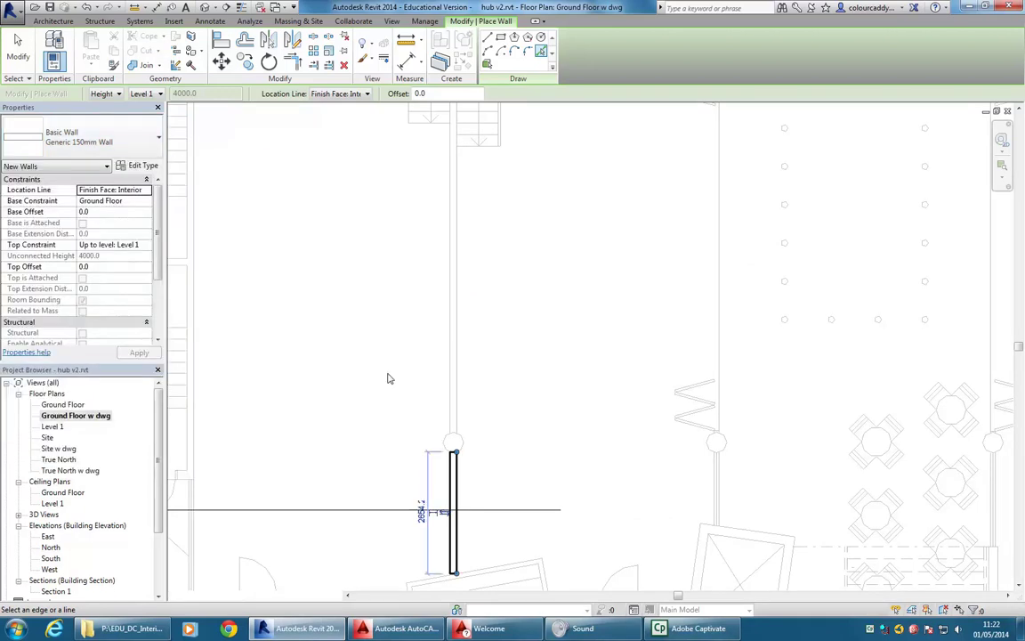
Stretch the north end of the 150 mm partition past the round column up to the north wall line between the two doors.
{"action": "scroll", "coordinate": [312, 254], "scroll_direction": "down", "scroll_amount": 3}
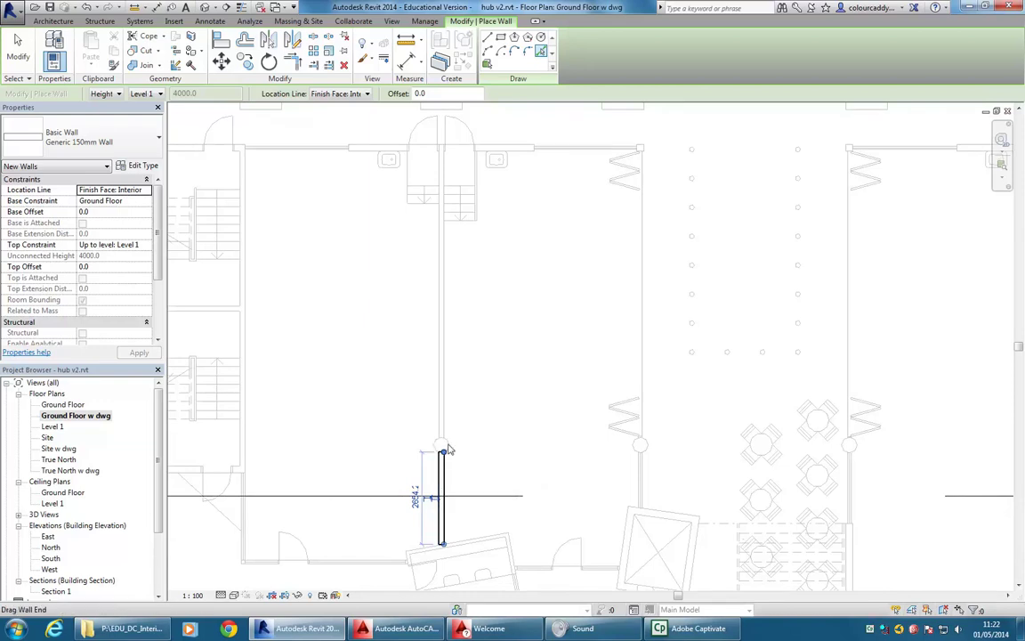
{"action": "scroll", "coordinate": [439, 452], "scroll_direction": "up", "scroll_amount": 4}
{"action": "middle_click_drag", "start_coordinate": [374, 339], "coordinate": [443, 437]}
{"action": "left_click_drag", "start_coordinate": [469, 483], "coordinate": [471, 129]}
{"action": "scroll", "coordinate": [391, 183], "scroll_direction": "down", "scroll_amount": 2}
{"action": "middle_click_drag", "start_coordinate": [363, 313], "coordinate": [340, 537]}
{"action": "scroll", "coordinate": [350, 463], "scroll_direction": "down", "scroll_amount": 1}
{"action": "middle_click_drag", "start_coordinate": [353, 286], "coordinate": [353, 287]}
{"action": "scroll", "coordinate": [356, 285], "scroll_direction": "up", "scroll_amount": 3}
{"action": "left_click_drag", "start_coordinate": [450, 443], "coordinate": [455, 247]}
{"action": "middle_click_drag", "start_coordinate": [597, 279], "coordinate": [567, 348]}
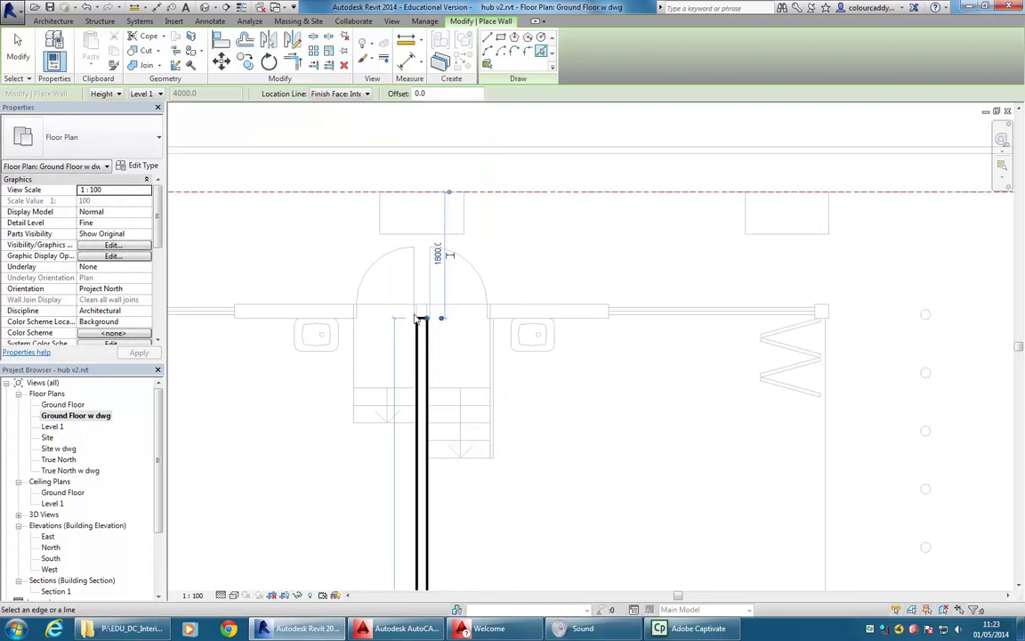
{"action": "scroll", "coordinate": [561, 308], "scroll_direction": "up", "scroll_amount": 2}
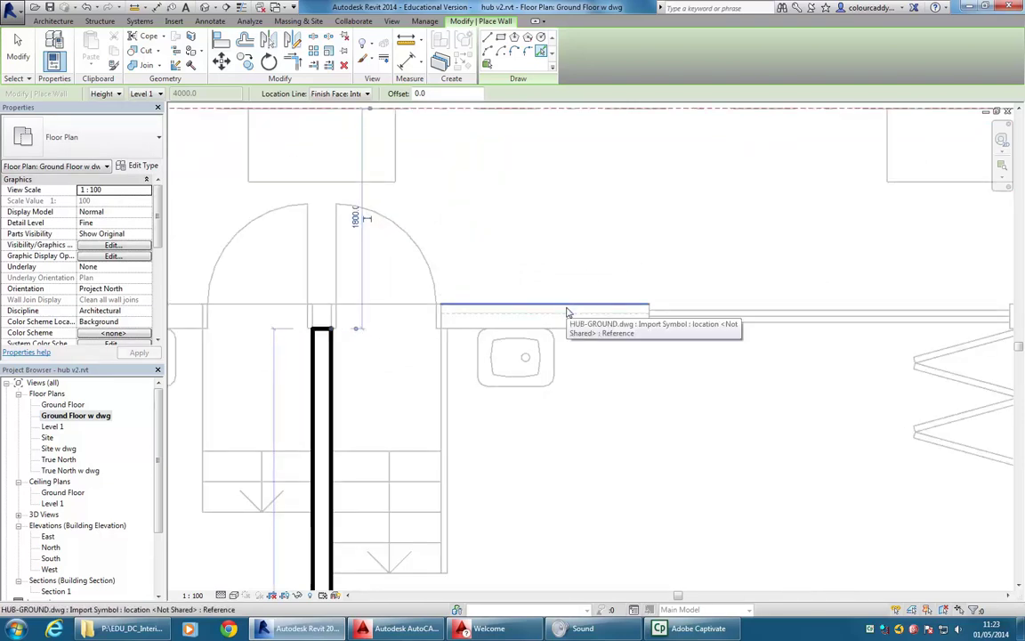
{"action": "left_click", "coordinate": [632, 309]}
{"action": "left_click", "coordinate": [616, 367]}
{"action": "middle_click_drag", "start_coordinate": [520, 202], "coordinate": [431, 191]}
{"action": "left_click", "coordinate": [486, 37]}
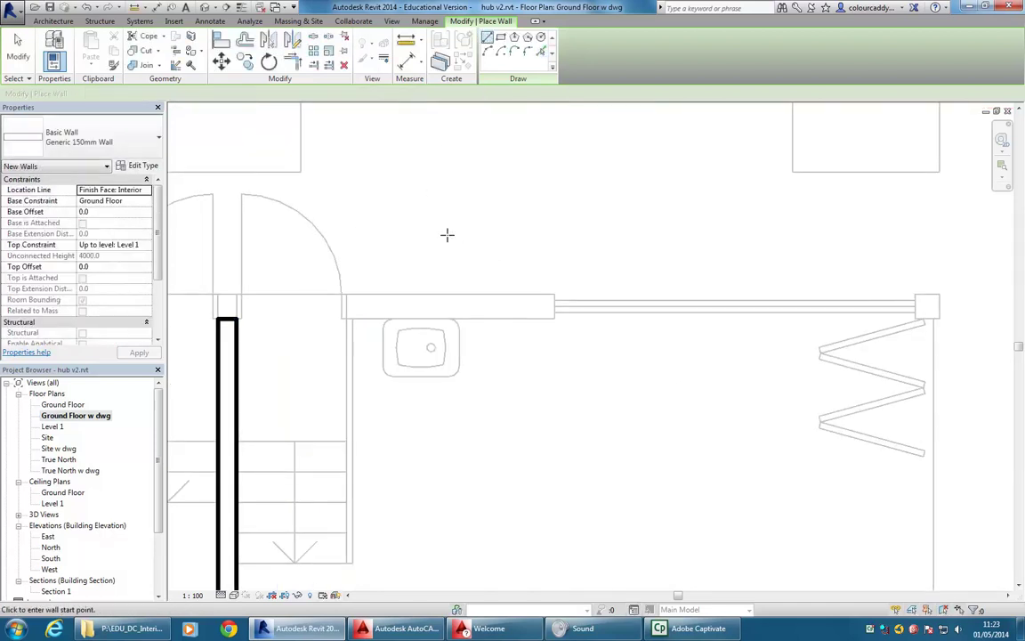
{"action": "left_click", "coordinate": [343, 285]}
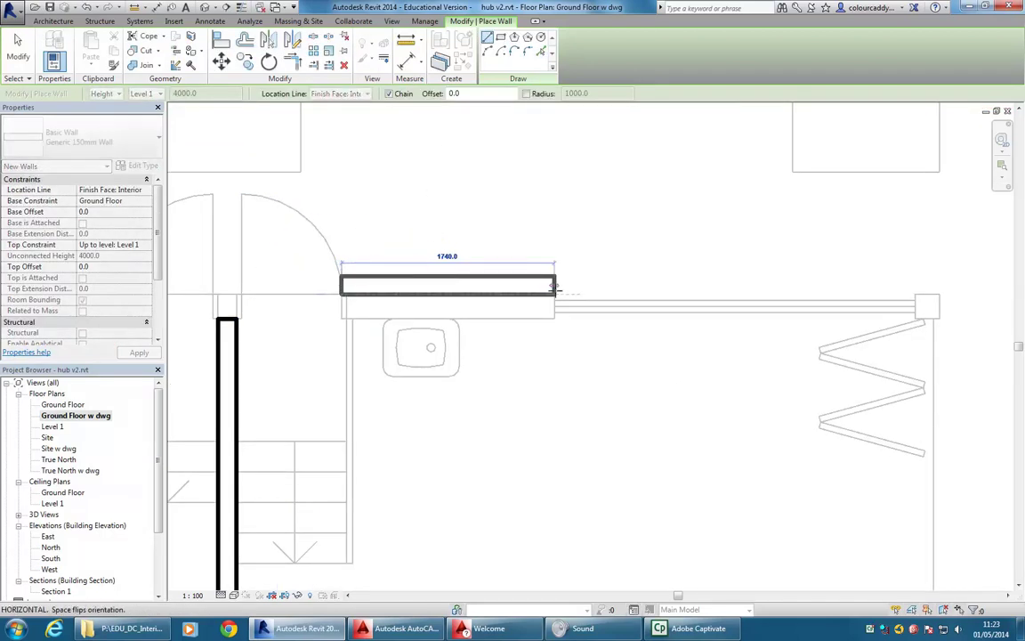
{"action": "key", "text": "space"}
{"action": "key", "text": "Escape"}
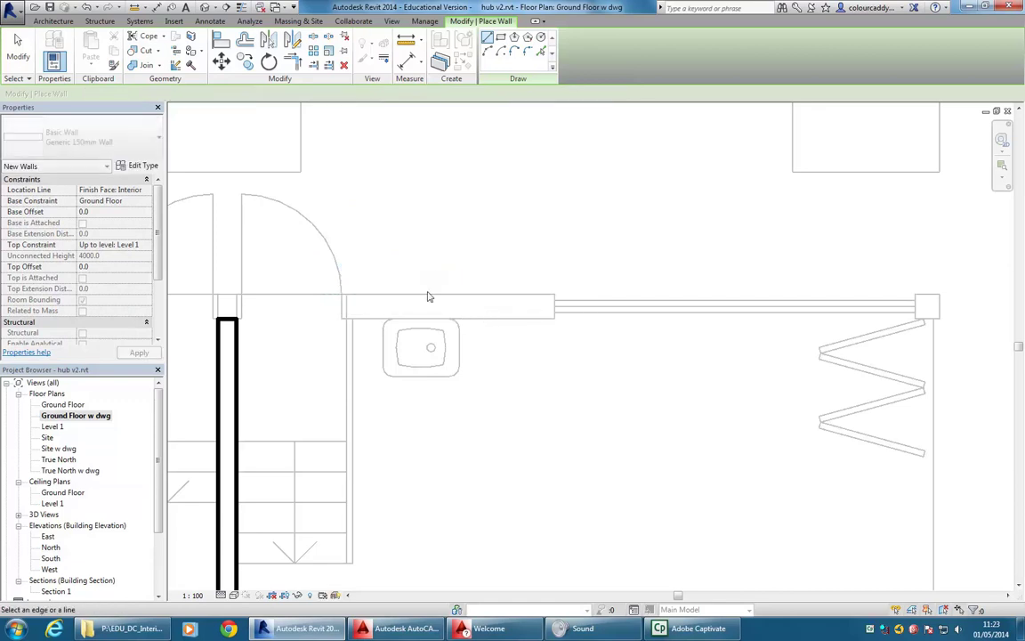
Switch the wall type to Generic 200mm Wall and try a segment along the north wall line from the door jamb.
{"action": "left_click", "coordinate": [90, 138]}
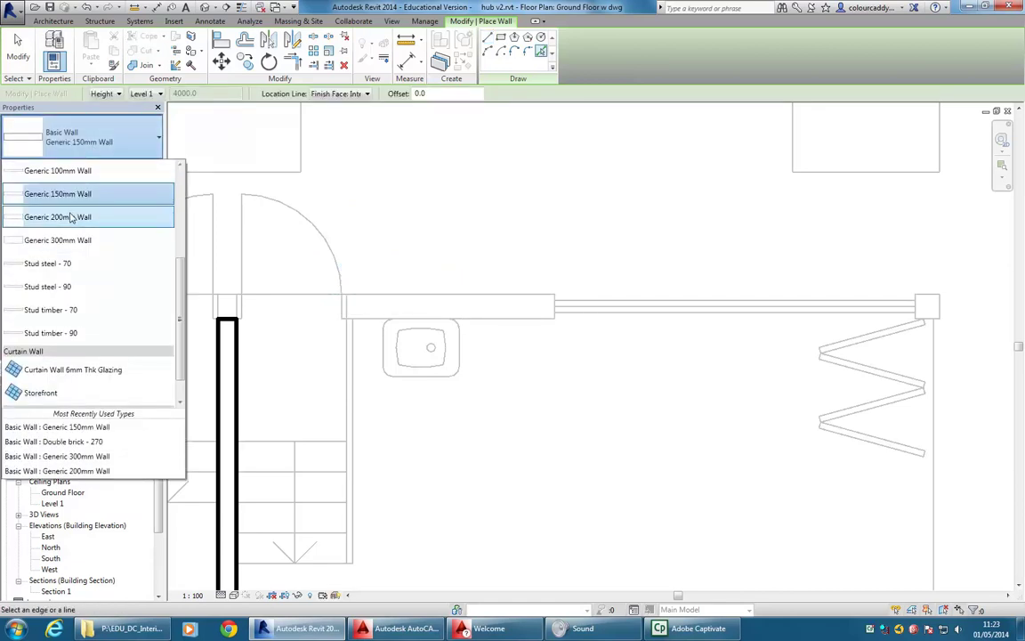
{"action": "left_click", "coordinate": [115, 217]}
{"action": "left_click", "coordinate": [354, 294]}
{"action": "left_click", "coordinate": [488, 38]}
{"action": "left_click", "coordinate": [345, 293]}
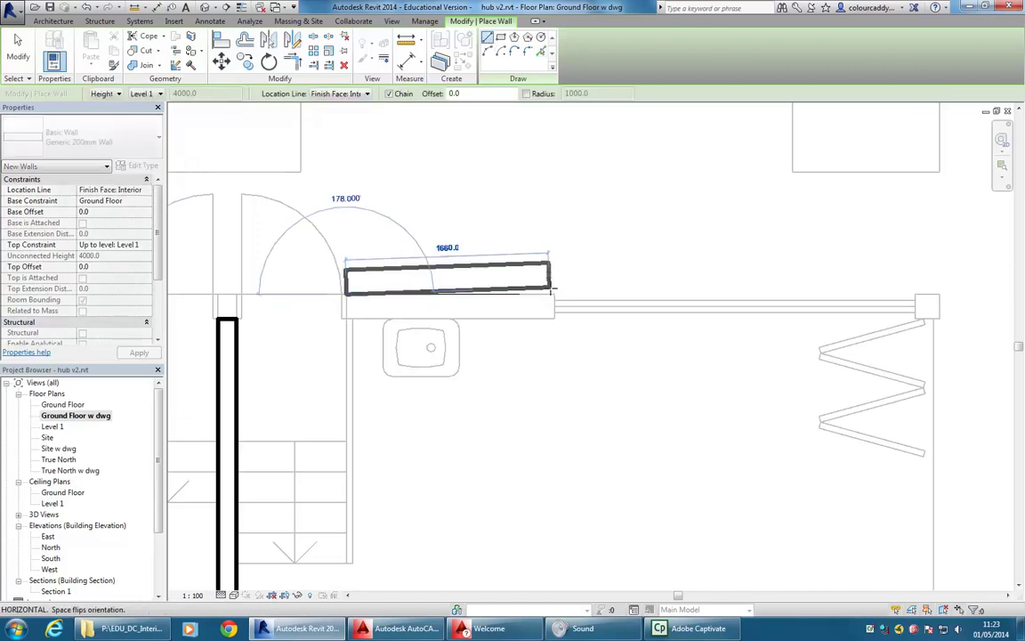
{"action": "key", "text": "Escape"}
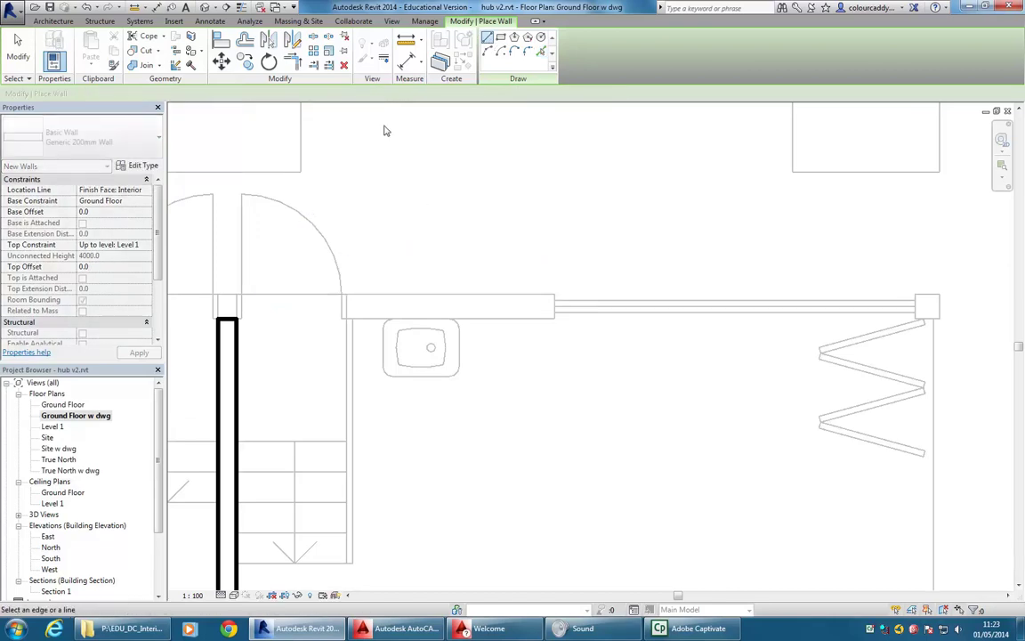
Set the location line to Finish Face: Exterior and draw the 200 mm wall along the segment north of the sink, east of the doors.
{"action": "left_click", "coordinate": [357, 94]}
{"action": "left_click", "coordinate": [352, 125]}
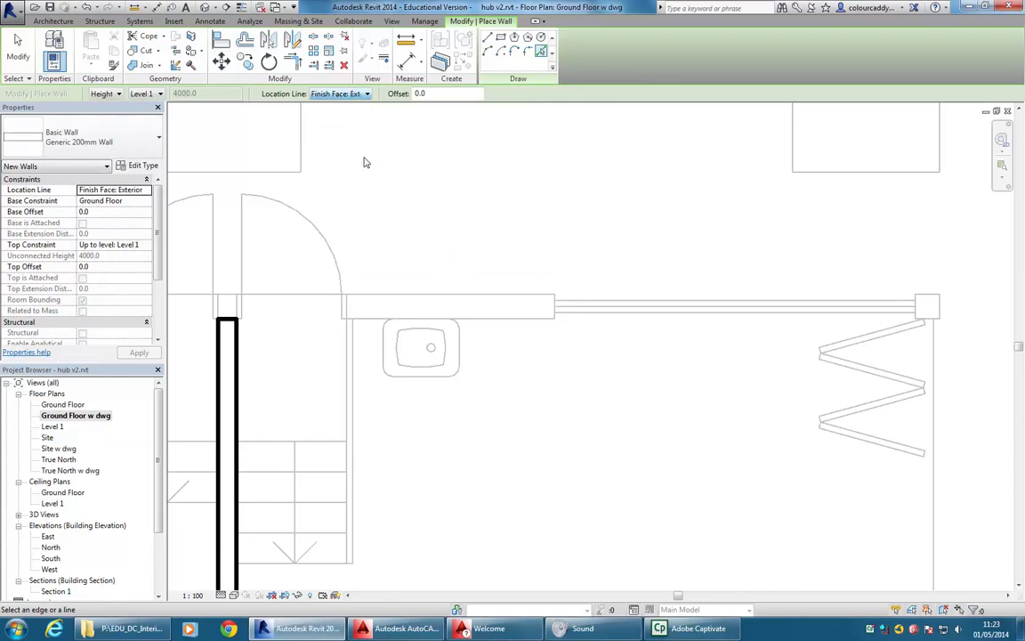
{"action": "left_click", "coordinate": [489, 38]}
{"action": "left_click", "coordinate": [344, 294]}
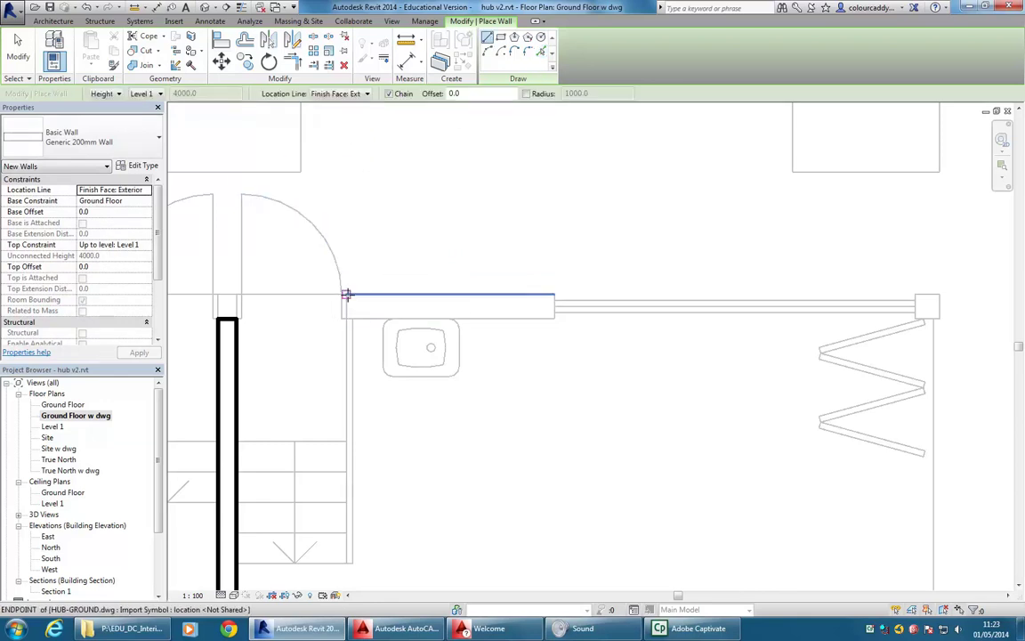
{"action": "left_click", "coordinate": [555, 293]}
{"action": "middle_click_drag", "start_coordinate": [475, 253], "coordinate": [521, 256]}
{"action": "key", "text": "Escape"}
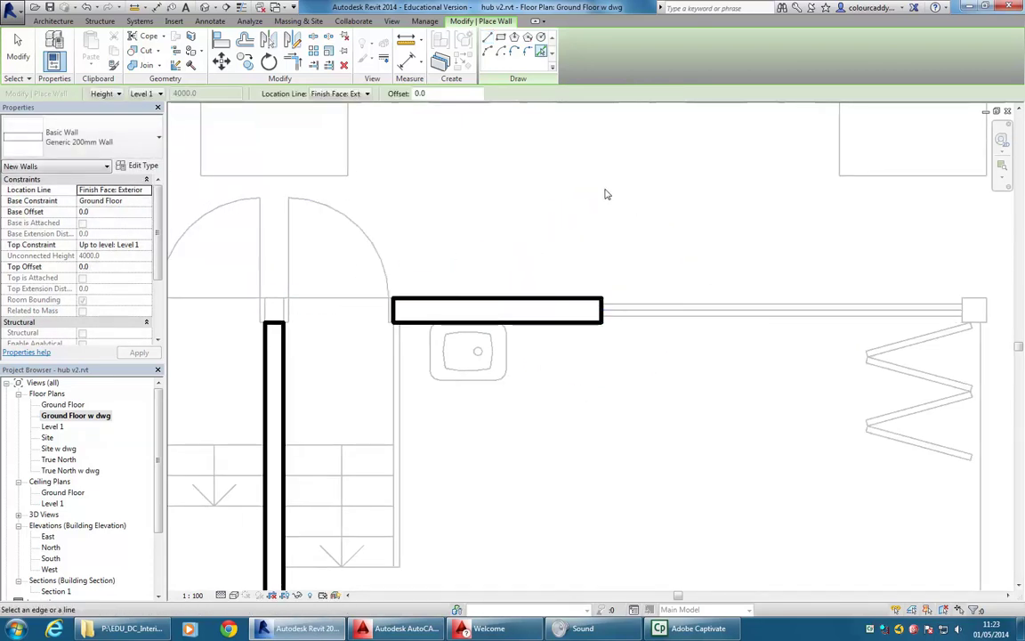
{"action": "right_click", "coordinate": [497, 167]}
{"action": "left_click", "coordinate": [534, 175]}
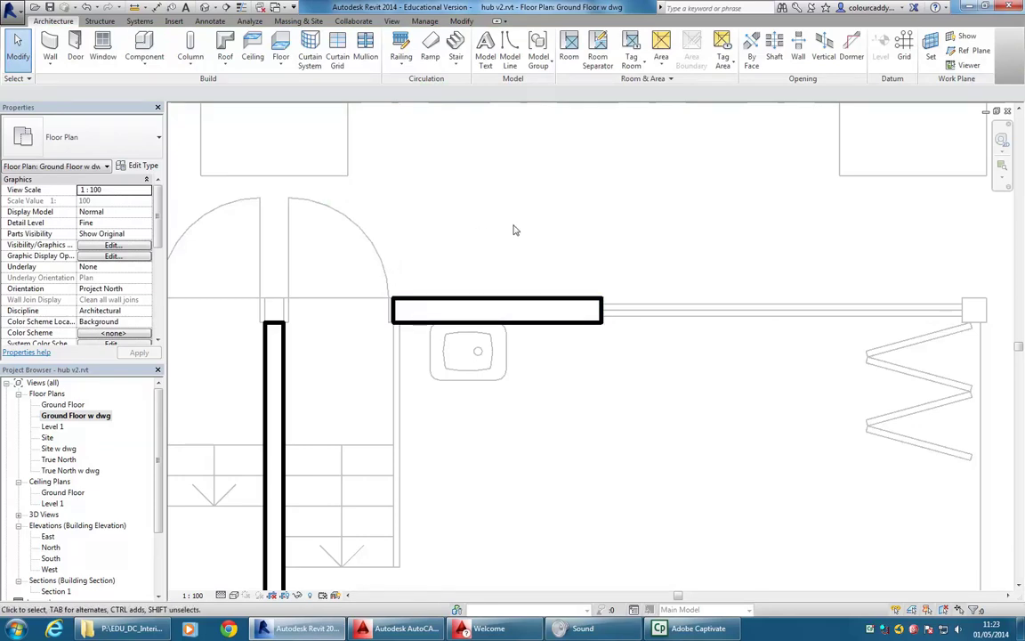
Stretch the west end of the 200 mm wall across both door openings to the far jamb, making it about 3380 mm long.
{"action": "left_click", "coordinate": [499, 302]}
{"action": "scroll", "coordinate": [503, 315], "scroll_direction": "up", "scroll_amount": 2}
{"action": "left_click_drag", "start_coordinate": [570, 336], "coordinate": [208, 330]}
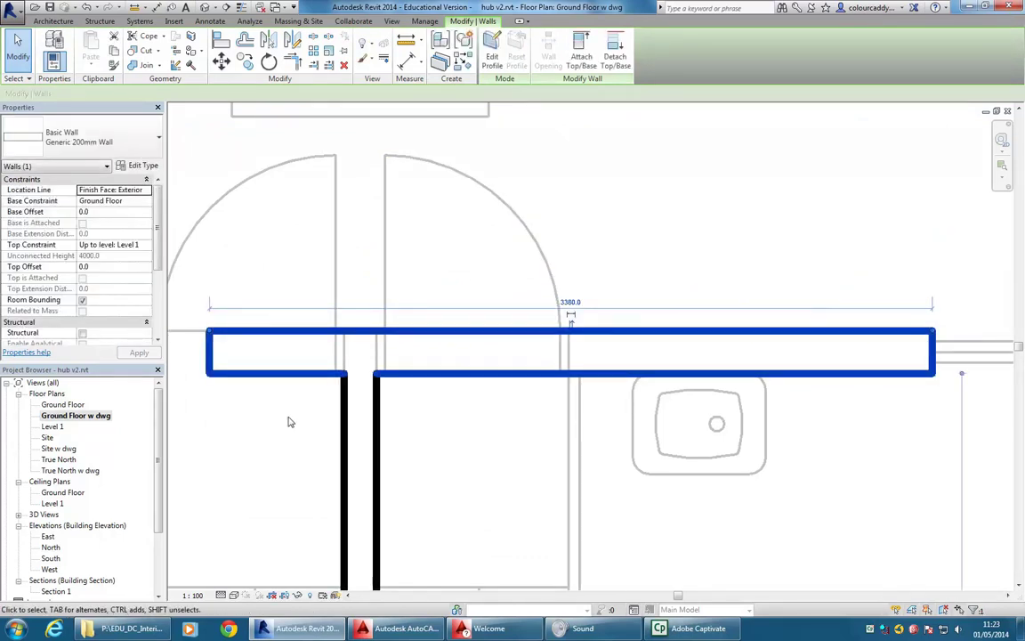
{"action": "left_click", "coordinate": [473, 453]}
{"action": "scroll", "coordinate": [363, 377], "scroll_direction": "down", "scroll_amount": 3}
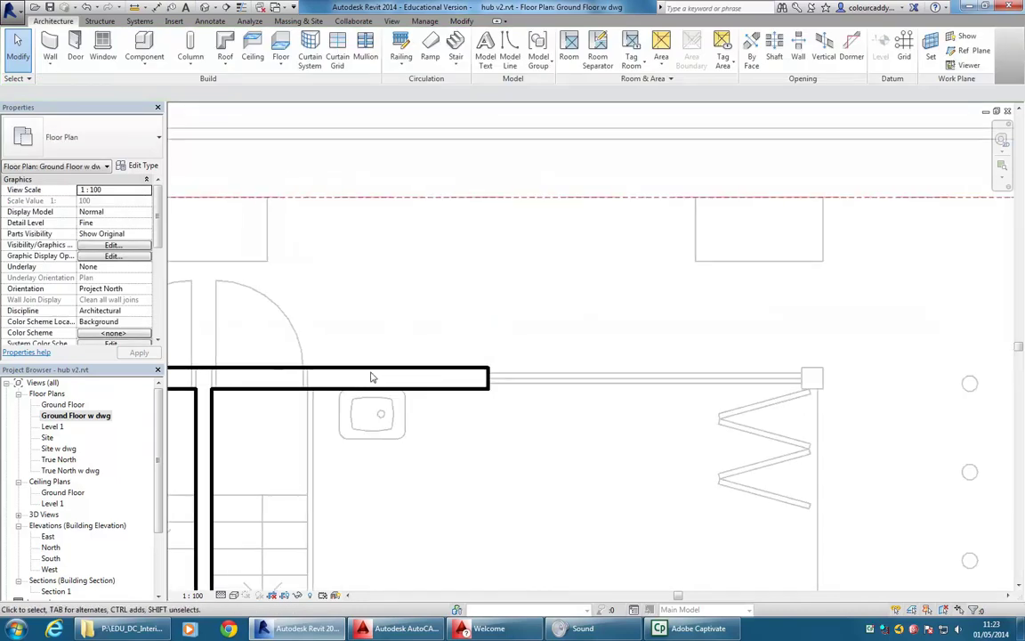
Stretch the east end of the 200 mm wall along the glazing to the outer edge of the square column by the folding doors.
{"action": "middle_click_drag", "start_coordinate": [702, 345], "coordinate": [584, 337]}
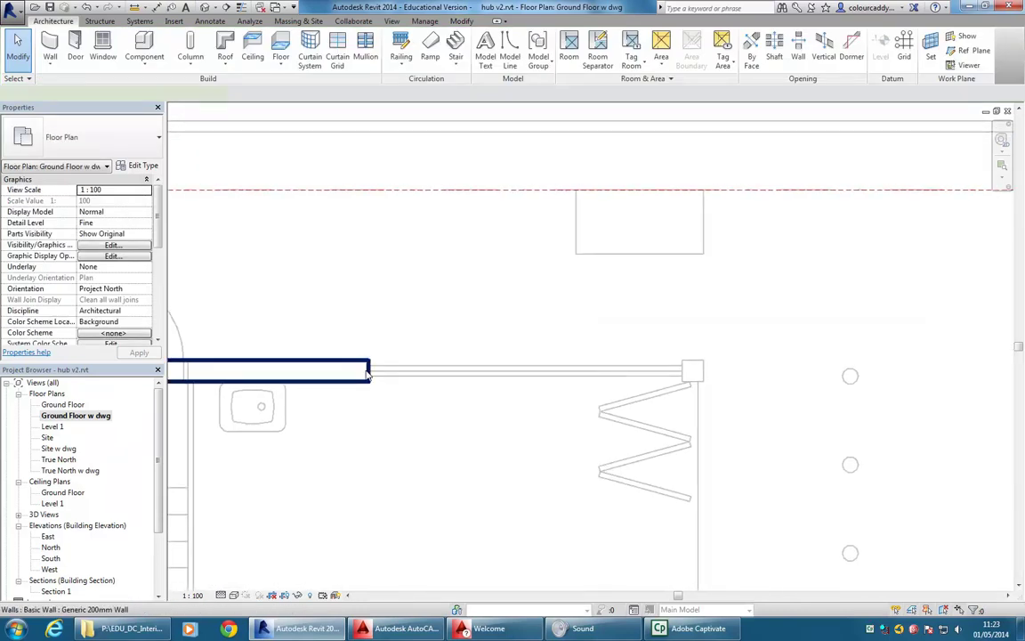
{"action": "left_click", "coordinate": [370, 370]}
{"action": "scroll", "coordinate": [461, 368], "scroll_direction": "up", "scroll_amount": 1}
{"action": "middle_click_drag", "start_coordinate": [460, 368], "coordinate": [412, 372]}
{"action": "left_click_drag", "start_coordinate": [293, 368], "coordinate": [733, 363]}
{"action": "left_click", "coordinate": [382, 260]}
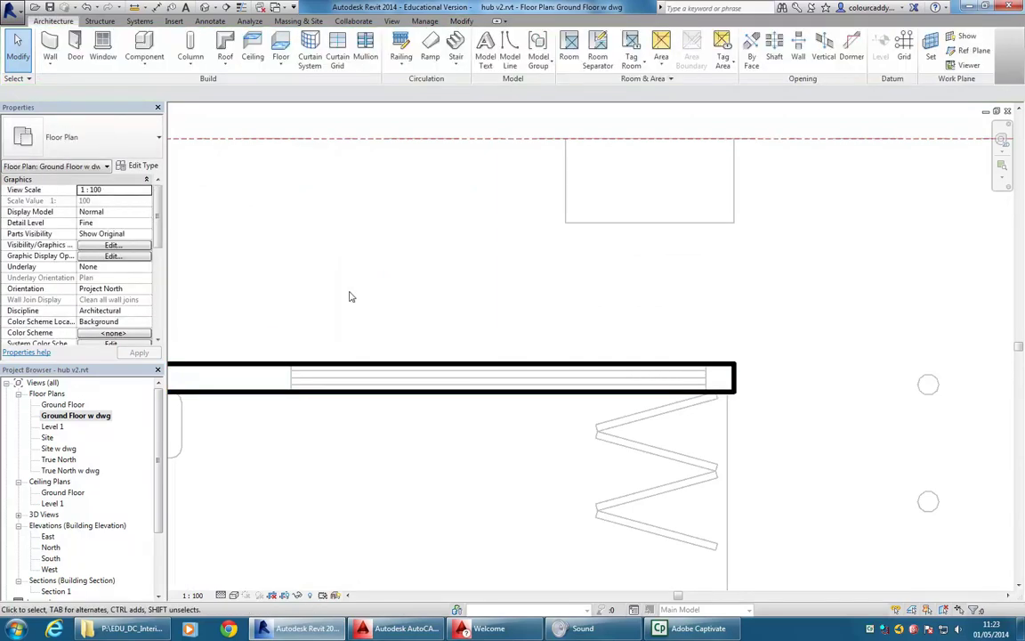
Stretch the west end of the 200 mm wall to join the west external wall at its north corner.
{"action": "scroll", "coordinate": [365, 238], "scroll_direction": "down", "scroll_amount": 3}
{"action": "middle_click_drag", "start_coordinate": [366, 238], "coordinate": [656, 314]}
{"action": "left_click", "coordinate": [656, 313]}
{"action": "middle_click_drag", "start_coordinate": [543, 291], "coordinate": [661, 293]}
{"action": "left_click_drag", "start_coordinate": [757, 309], "coordinate": [331, 309]}
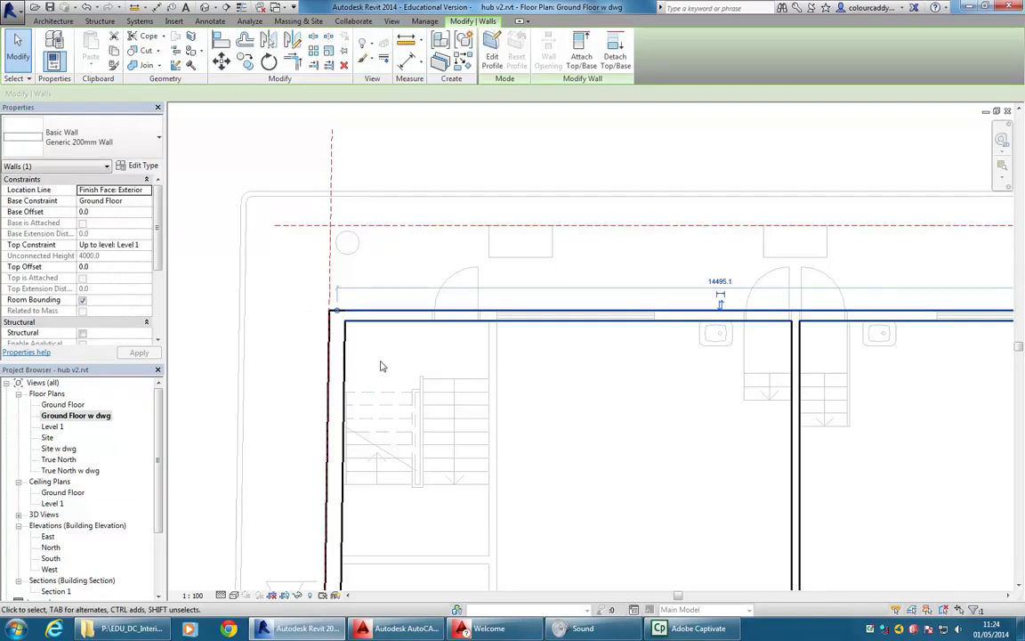
{"action": "scroll", "coordinate": [314, 327], "scroll_direction": "up", "scroll_amount": 5}
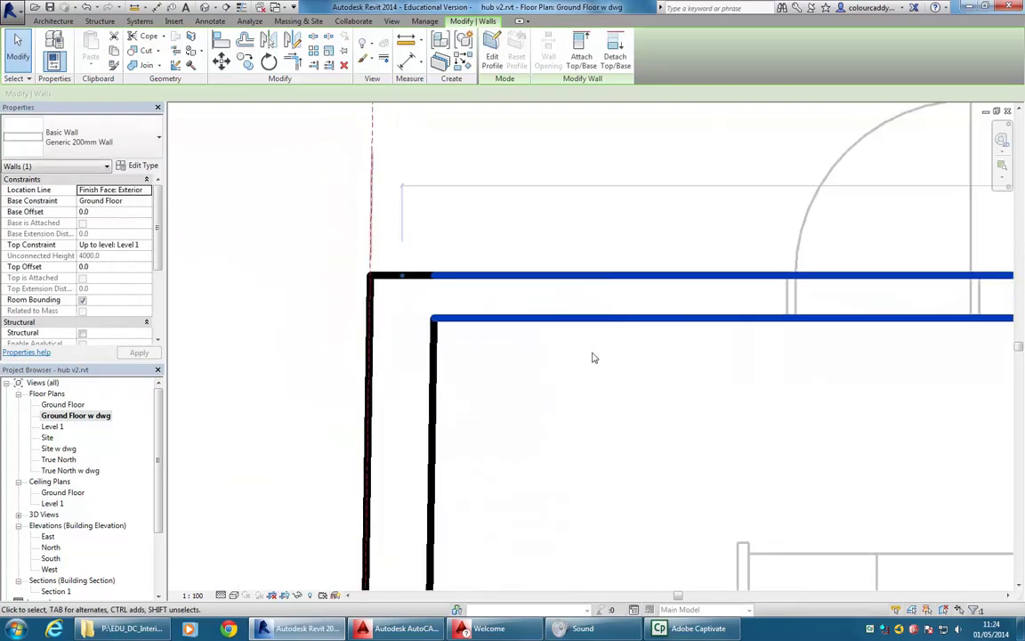
{"action": "left_click", "coordinate": [569, 390]}
{"action": "scroll", "coordinate": [568, 380], "scroll_direction": "down", "scroll_amount": 3}
{"action": "middle_click_drag", "start_coordinate": [567, 380], "coordinate": [428, 226]}
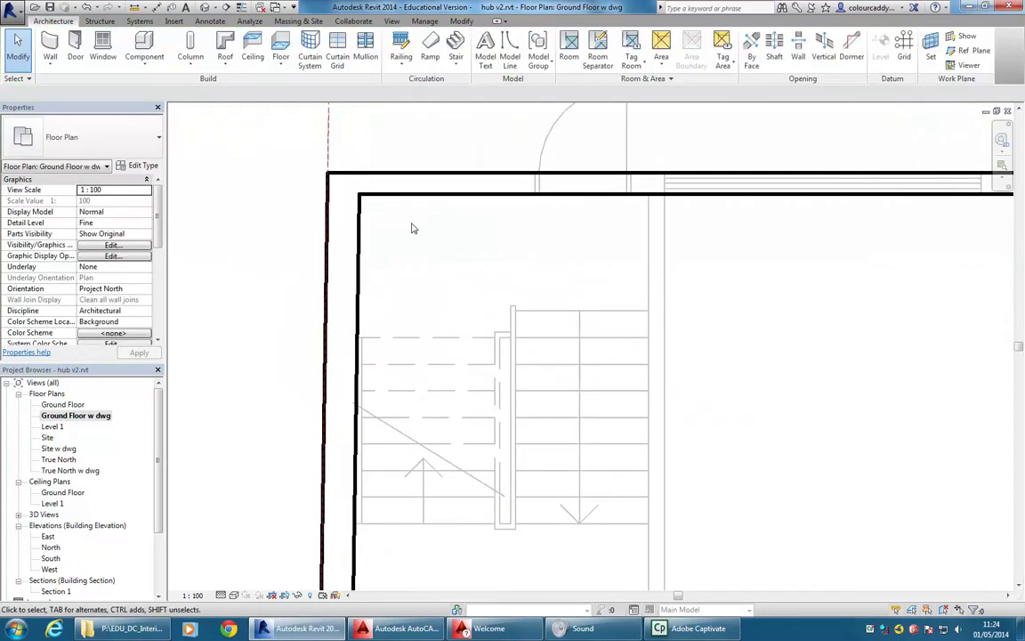
{"action": "scroll", "coordinate": [429, 243], "scroll_direction": "down", "scroll_amount": 3}
{"action": "middle_click_drag", "start_coordinate": [431, 276], "coordinate": [414, 195]}
{"action": "scroll", "coordinate": [414, 195], "scroll_direction": "down", "scroll_amount": 2}
{"action": "middle_click_drag", "start_coordinate": [430, 293], "coordinate": [439, 318]}
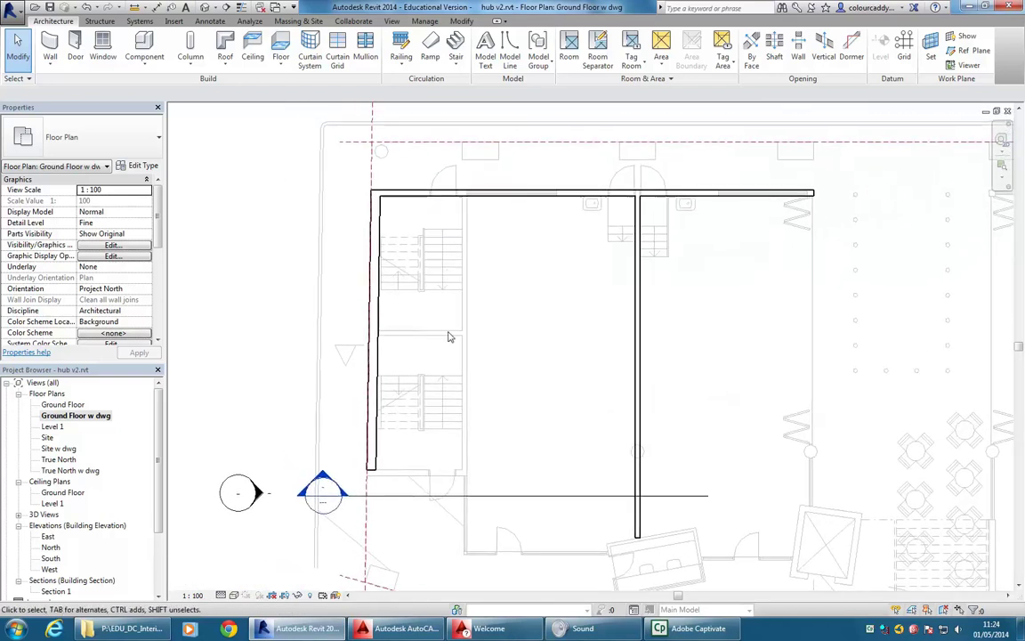
Start an architectural wall and set its location line to Finish Face: Exterior.
{"action": "middle_click_drag", "start_coordinate": [513, 361], "coordinate": [509, 373]}
{"action": "scroll", "coordinate": [512, 367], "scroll_direction": "up", "scroll_amount": 1}
{"action": "key", "text": "w"}
{"action": "key", "text": "a"}
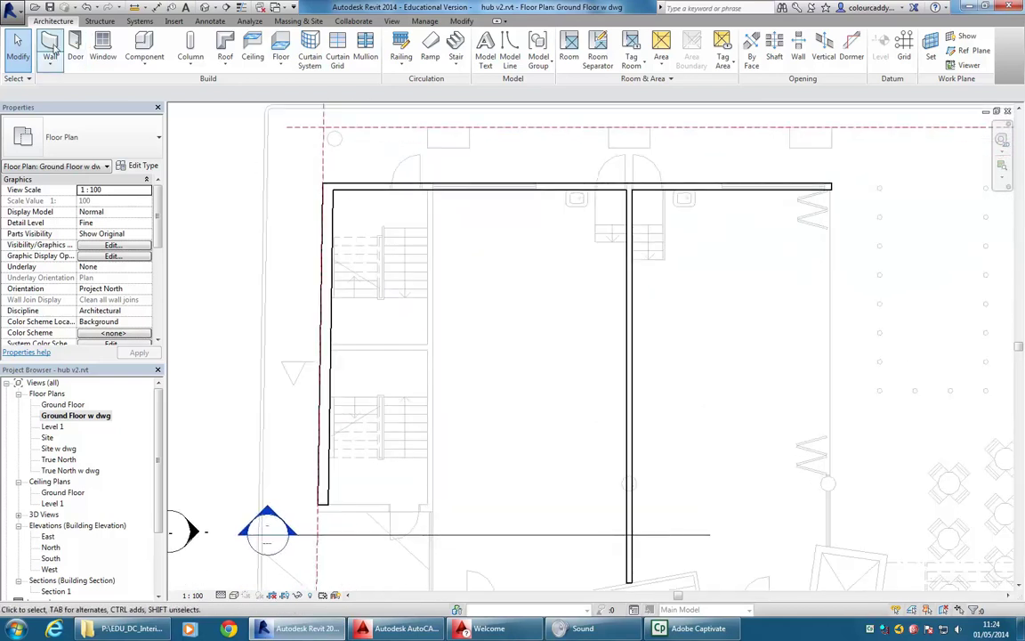
{"action": "scroll", "coordinate": [396, 205], "scroll_direction": "up", "scroll_amount": 5}
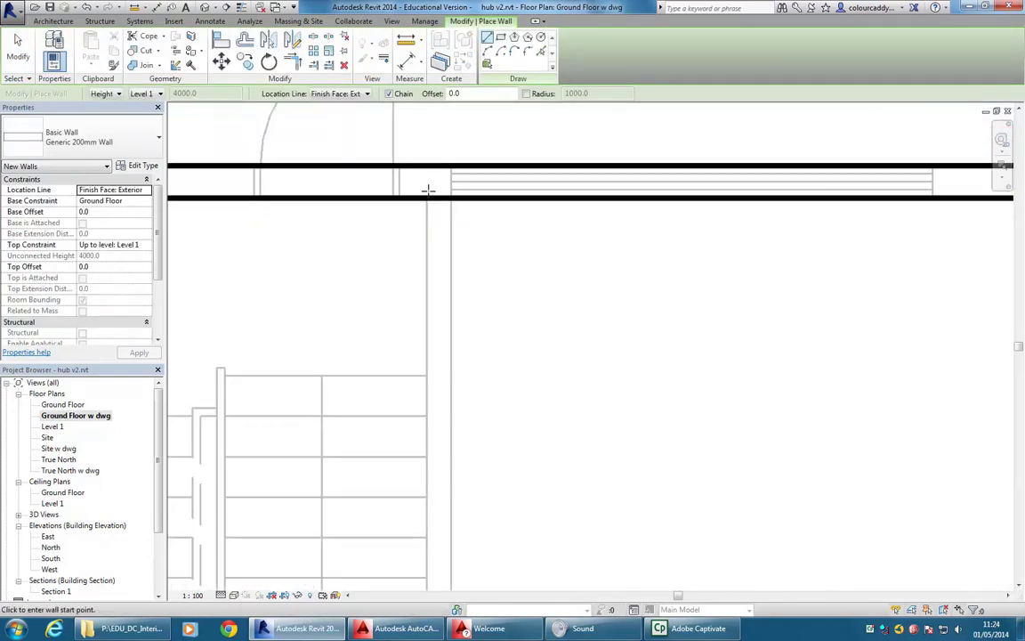
{"action": "scroll", "coordinate": [415, 239], "scroll_direction": "down", "scroll_amount": 3}
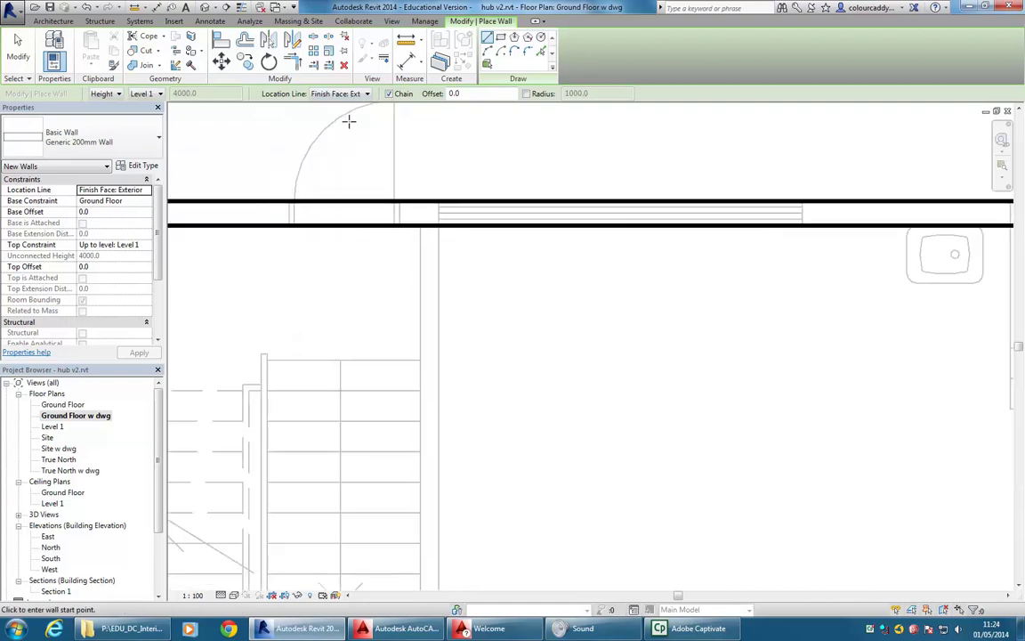
{"action": "left_click", "coordinate": [337, 94]}
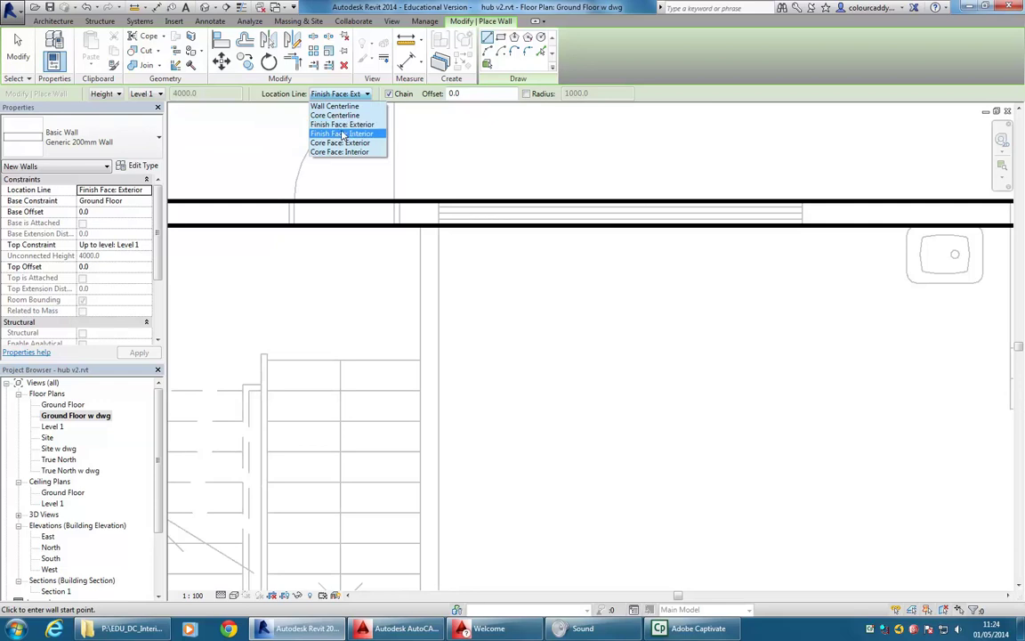
{"action": "left_click", "coordinate": [343, 124]}
{"action": "scroll", "coordinate": [407, 228], "scroll_direction": "up", "scroll_amount": 4}
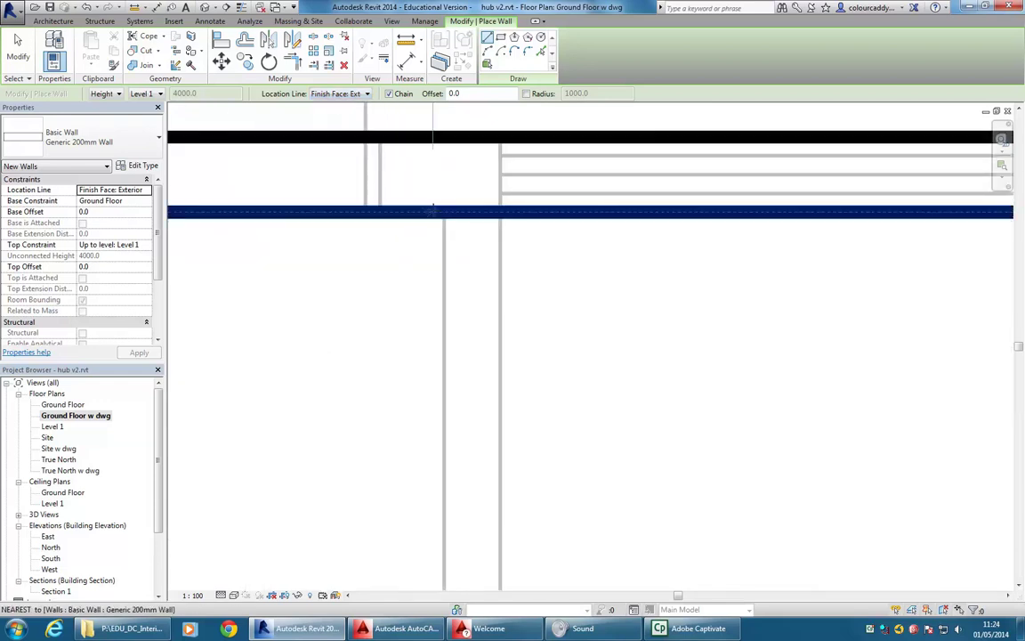
{"action": "left_click", "coordinate": [443, 214]}
{"action": "scroll", "coordinate": [445, 254], "scroll_direction": "down", "scroll_amount": 4}
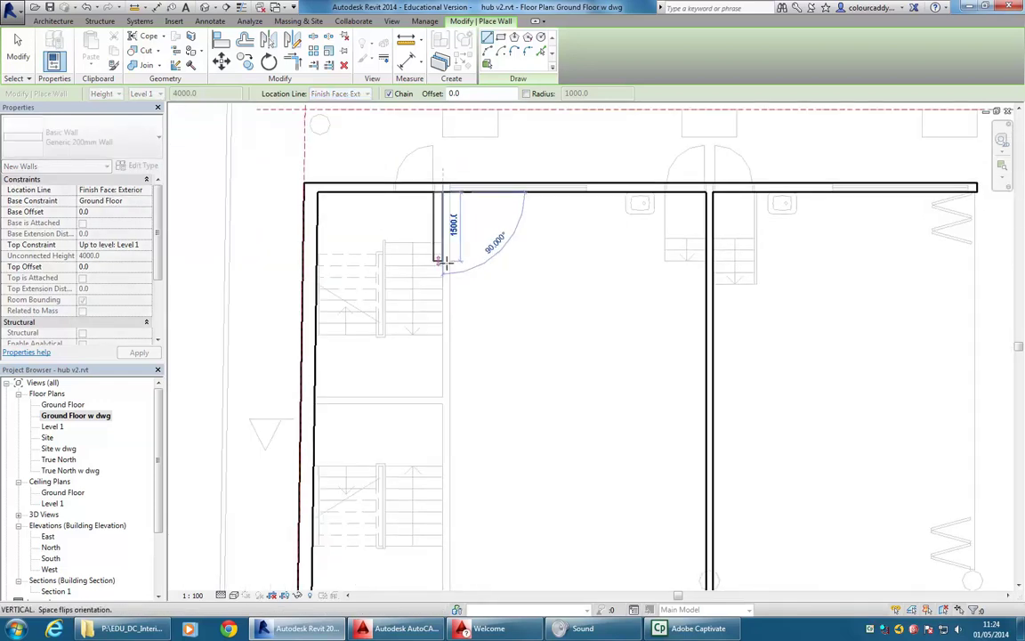
{"action": "middle_click_drag", "start_coordinate": [442, 354], "coordinate": [451, 229]}
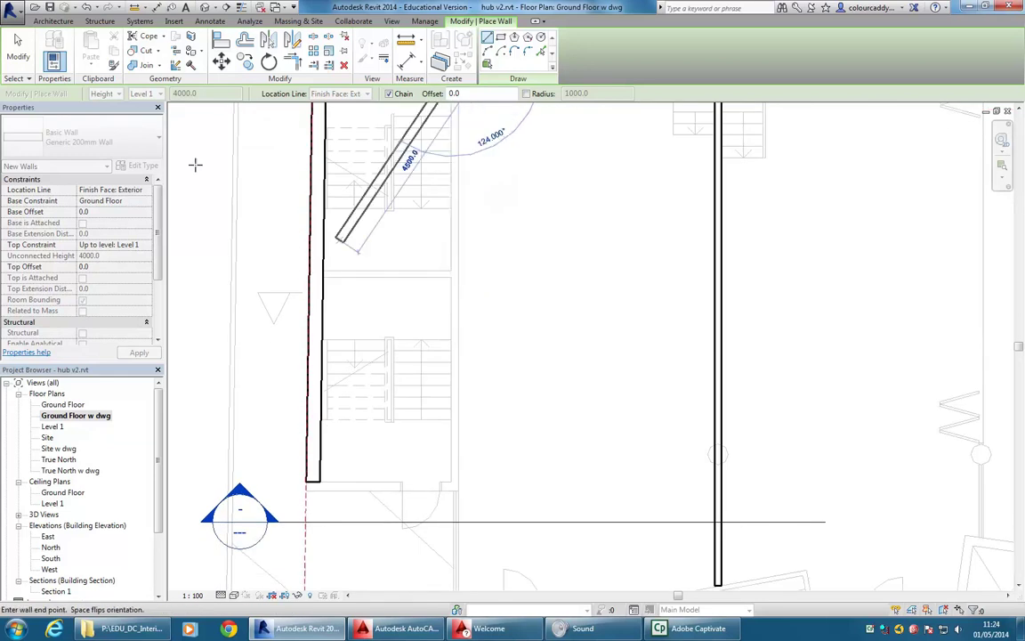
{"action": "key", "text": "Escape"}
Draw a Generic 150mm Wall along the east side of the stairs, from the north wall's inner face to just short of the south door wall.
{"action": "left_click", "coordinate": [125, 143]}
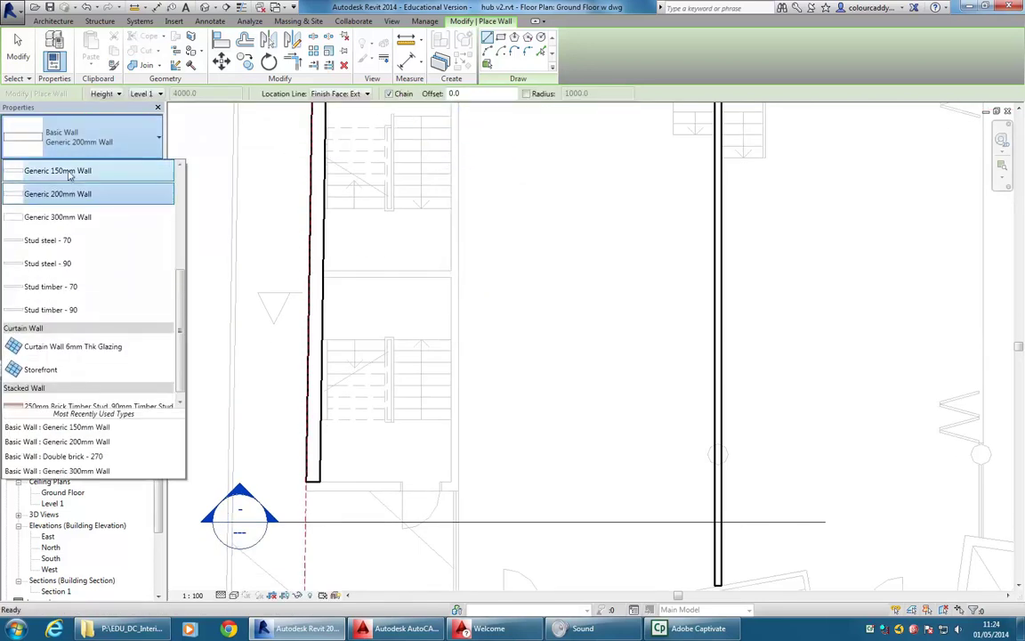
{"action": "left_click", "coordinate": [72, 170]}
{"action": "middle_click_drag", "start_coordinate": [440, 210], "coordinate": [433, 331]}
{"action": "scroll", "coordinate": [441, 193], "scroll_direction": "up", "scroll_amount": 4}
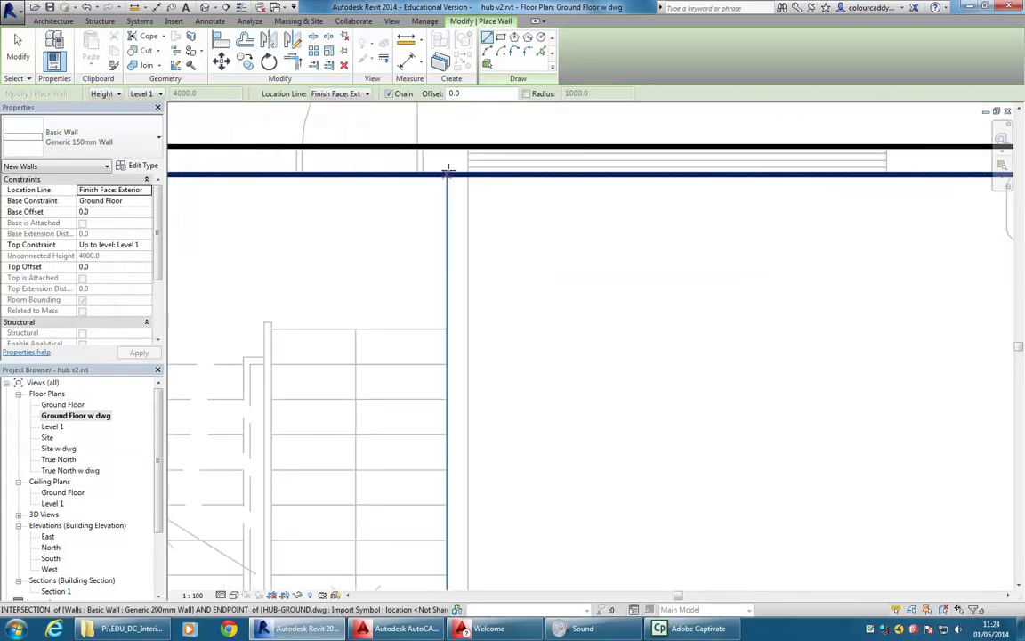
{"action": "left_click", "coordinate": [448, 173]}
{"action": "scroll", "coordinate": [445, 187], "scroll_direction": "down", "scroll_amount": 4}
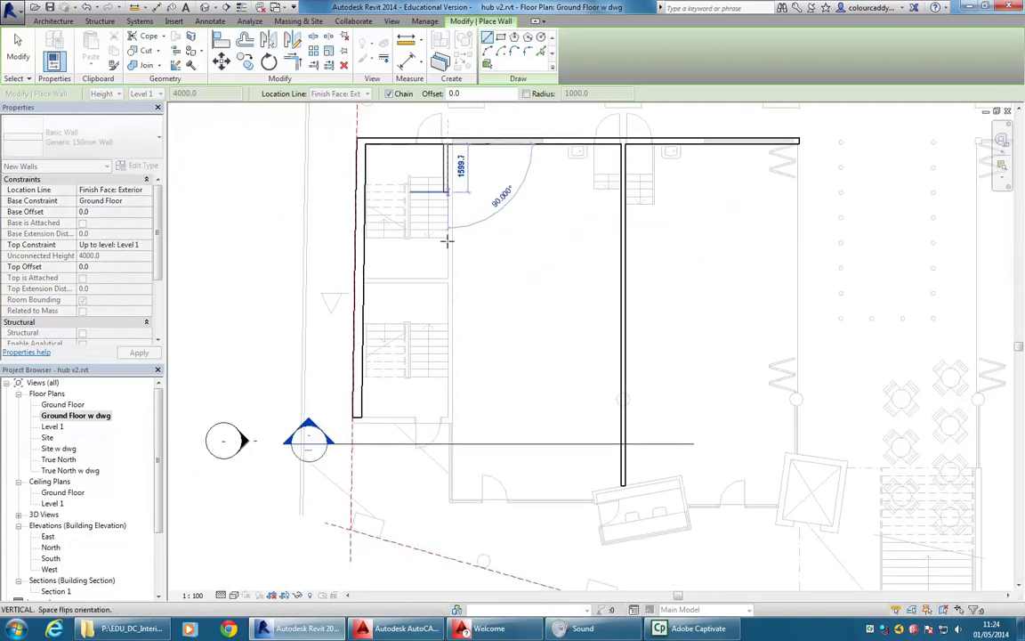
{"action": "scroll", "coordinate": [442, 355], "scroll_direction": "up", "scroll_amount": 5}
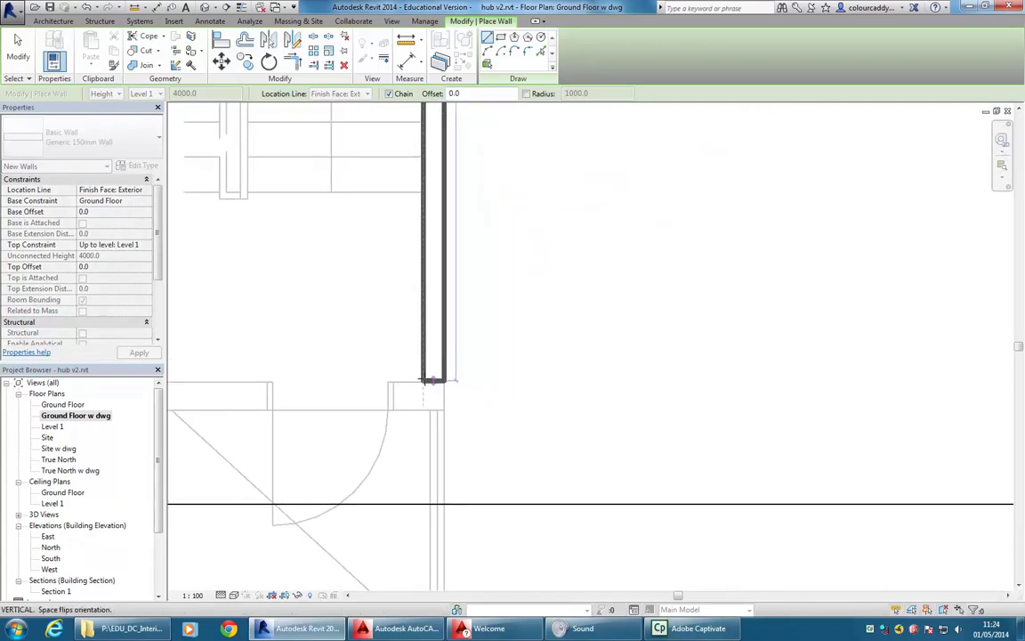
{"action": "left_click", "coordinate": [423, 329]}
{"action": "scroll", "coordinate": [396, 308], "scroll_direction": "down", "scroll_amount": 2}
{"action": "middle_click_drag", "start_coordinate": [396, 308], "coordinate": [578, 365]}
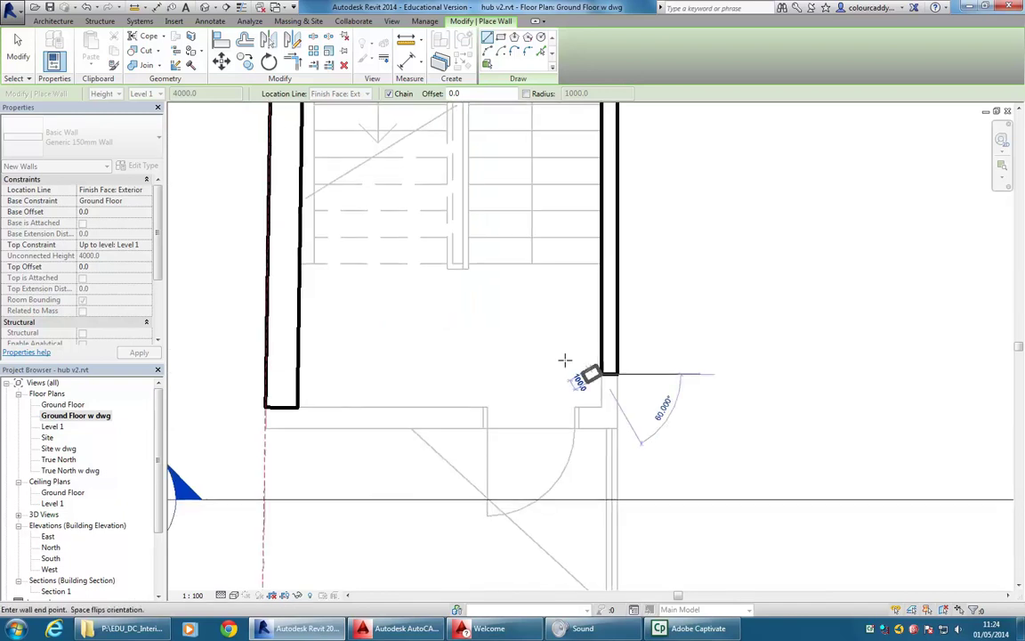
{"action": "key", "text": "Escape"}
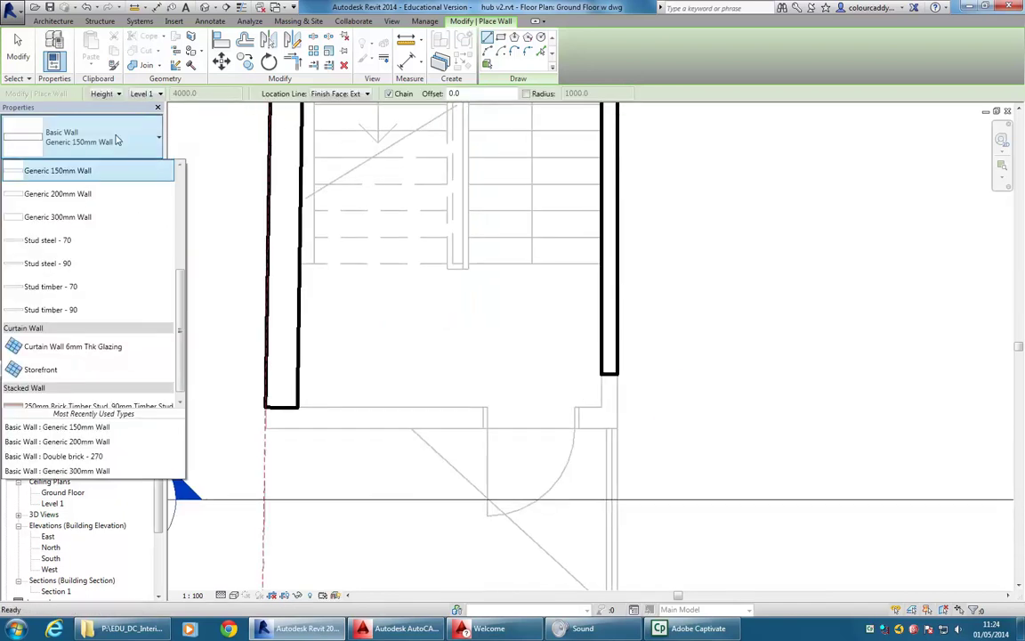
Draw a Generic 200mm Wall on Finish Face: Interior, about 2740 mm long, flipped onto the DWG's door wall south of the stairs.
{"action": "left_click", "coordinate": [159, 137]}
{"action": "left_click", "coordinate": [64, 199]}
{"action": "scroll", "coordinate": [302, 405], "scroll_direction": "up", "scroll_amount": 4}
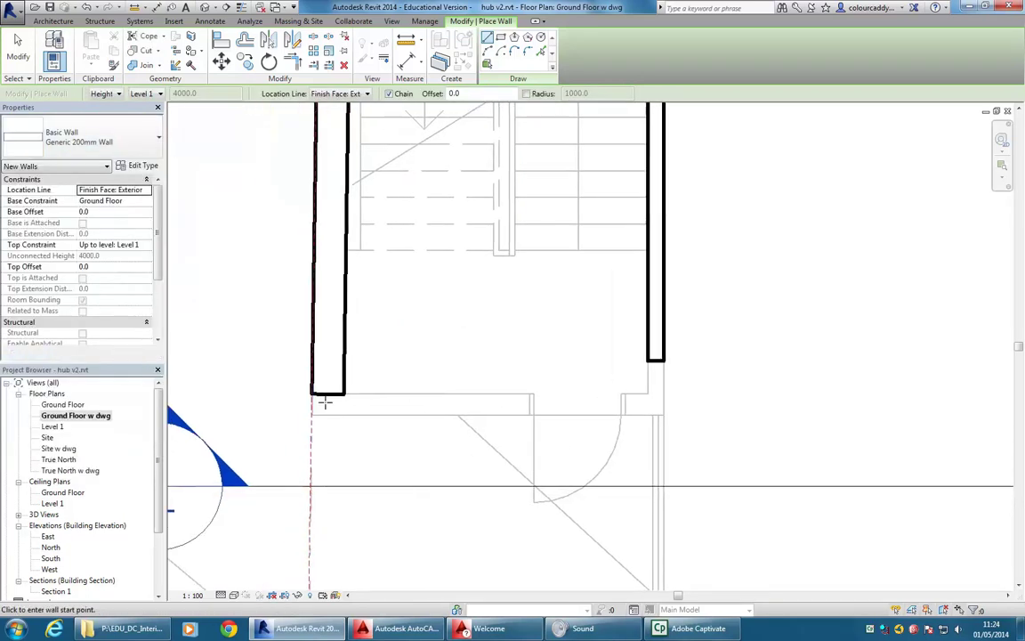
{"action": "left_click", "coordinate": [341, 93]}
{"action": "left_click", "coordinate": [347, 134]}
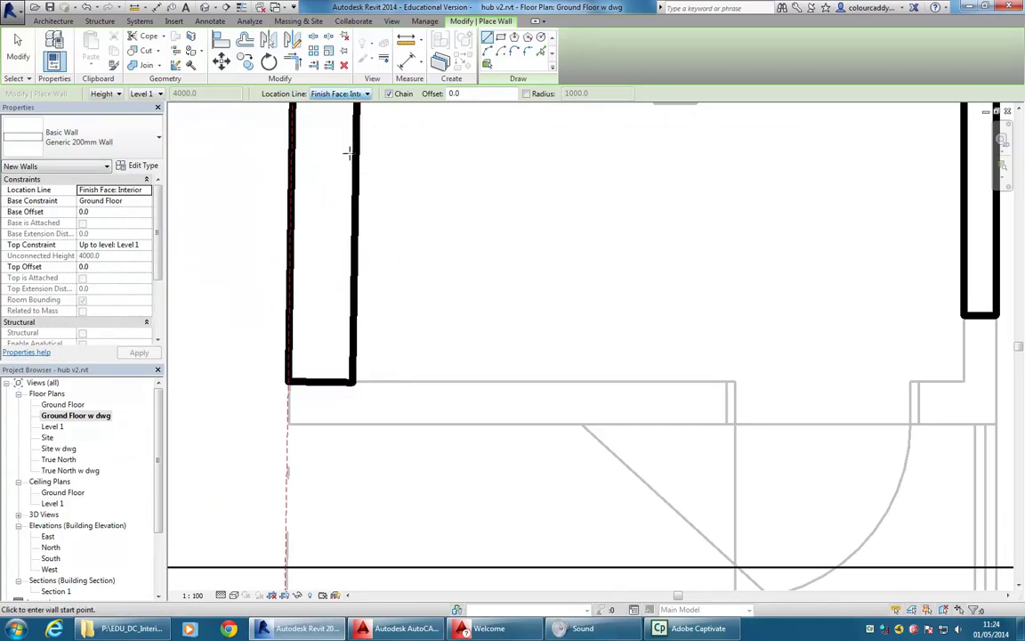
{"action": "left_click", "coordinate": [379, 381]}
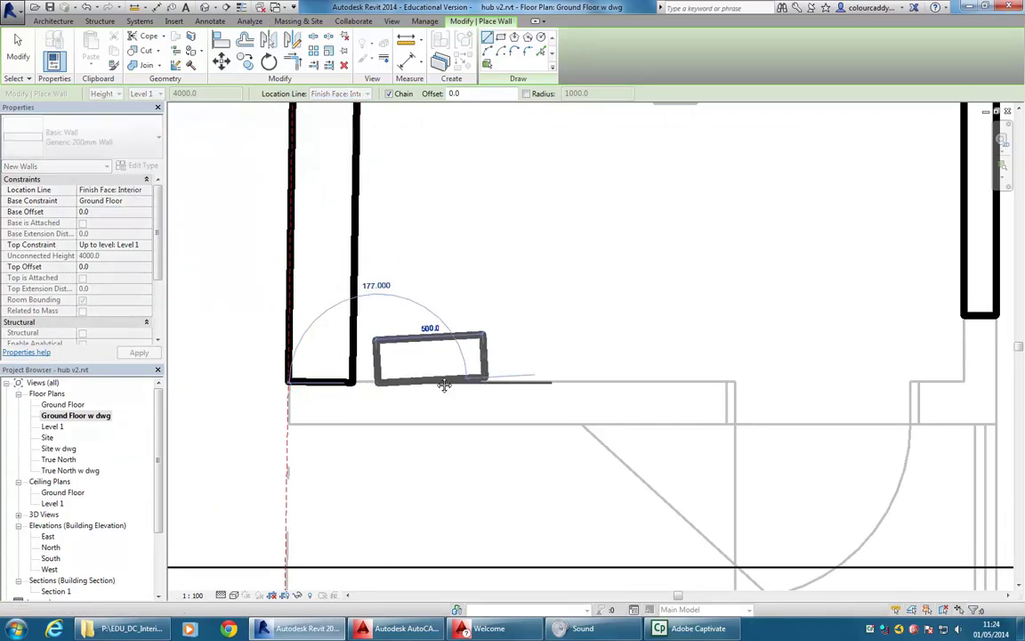
{"action": "key", "text": "space"}
{"action": "middle_click_drag", "start_coordinate": [709, 369], "coordinate": [571, 356]}
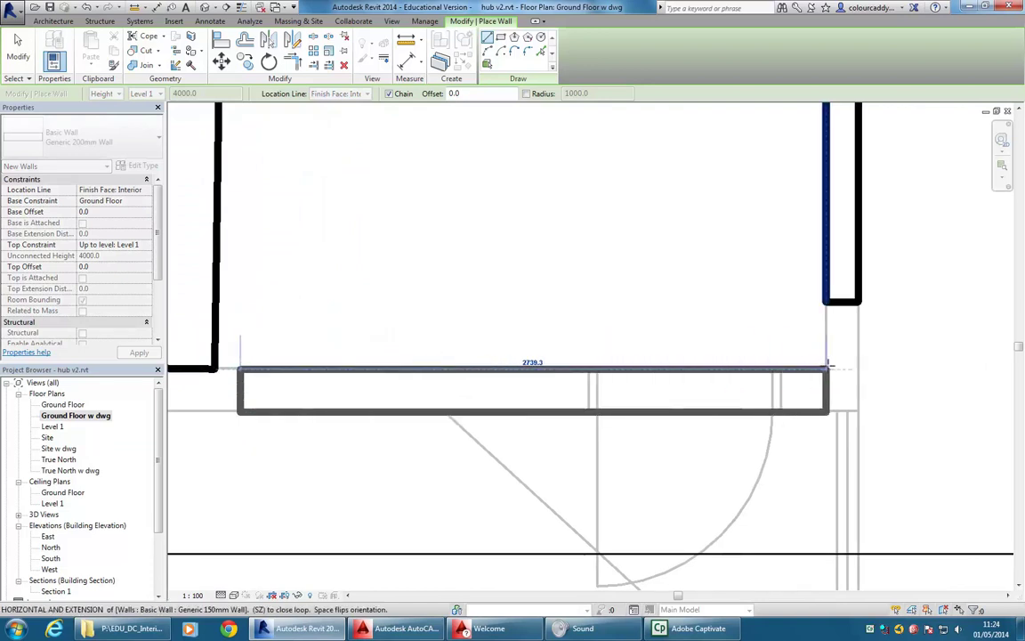
{"action": "left_click", "coordinate": [828, 367]}
{"action": "scroll", "coordinate": [686, 275], "scroll_direction": "down", "scroll_amount": 2}
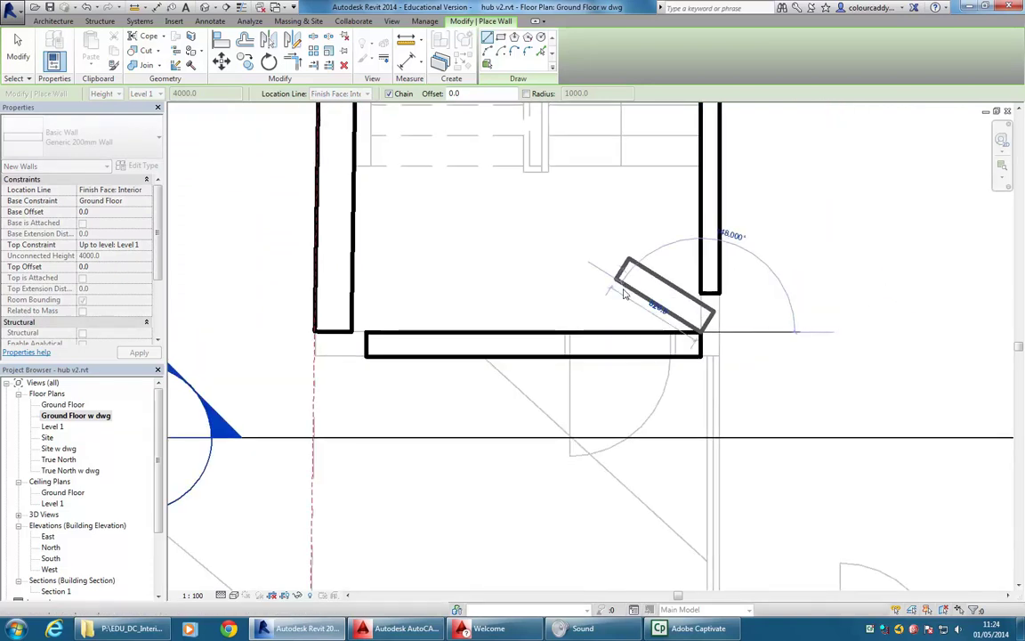
{"action": "key", "text": "Escape"}
{"action": "key", "text": "Escape"}
Stretch the east end of the south 200 mm wall well past the line of the 150 mm stair wall.
{"action": "left_click", "coordinate": [658, 345]}
{"action": "middle_click_drag", "start_coordinate": [659, 338], "coordinate": [587, 388]}
{"action": "left_click_drag", "start_coordinate": [583, 392], "coordinate": [728, 385]}
{"action": "left_click", "coordinate": [666, 283]}
{"action": "middle_click_drag", "start_coordinate": [665, 284], "coordinate": [674, 287]}
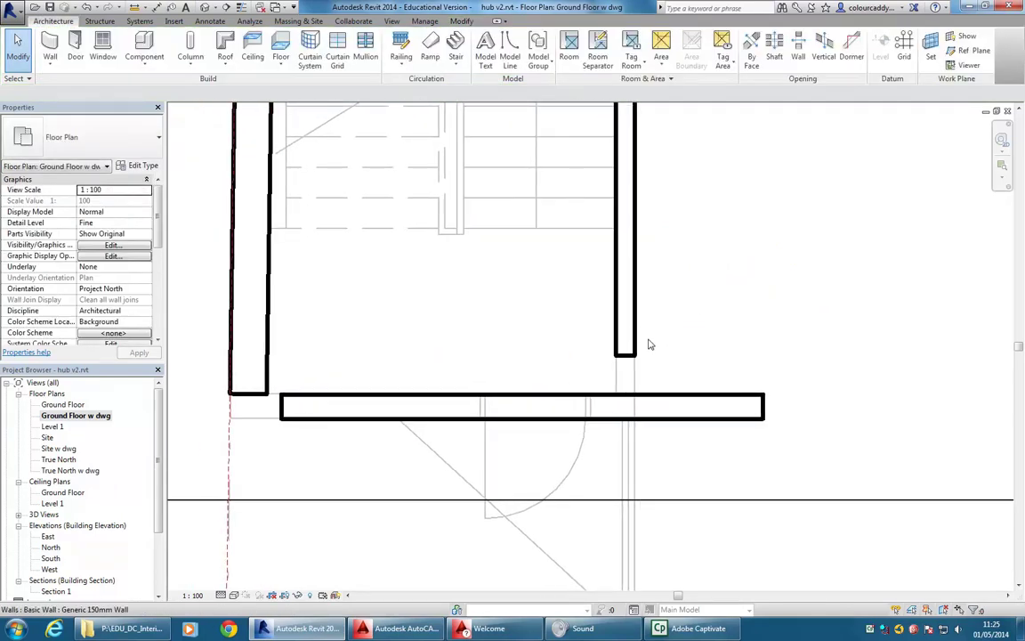
Try trimming the 150 mm stair wall and south 200 mm wall to a corner, keeping the part east of the crossing, and undo it.
{"action": "left_click", "coordinate": [461, 21]}
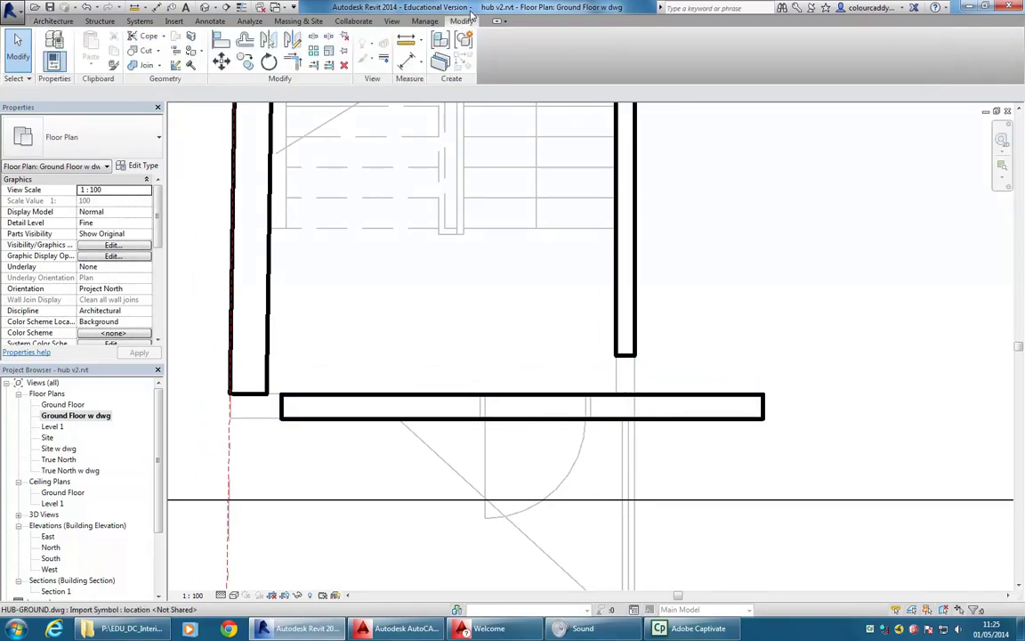
{"action": "left_click", "coordinate": [296, 62]}
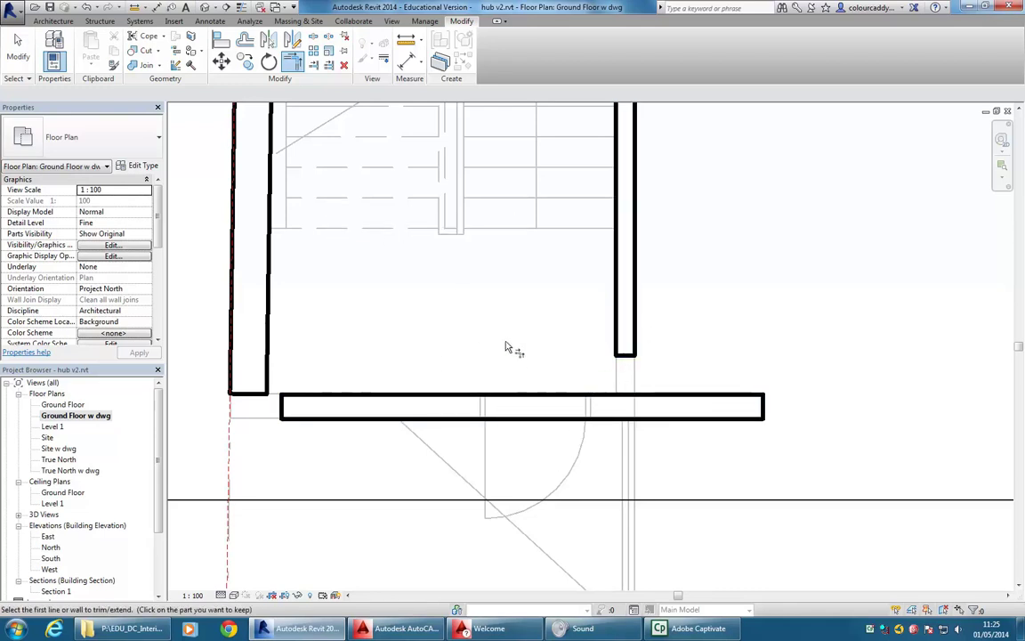
{"action": "left_click", "coordinate": [622, 330]}
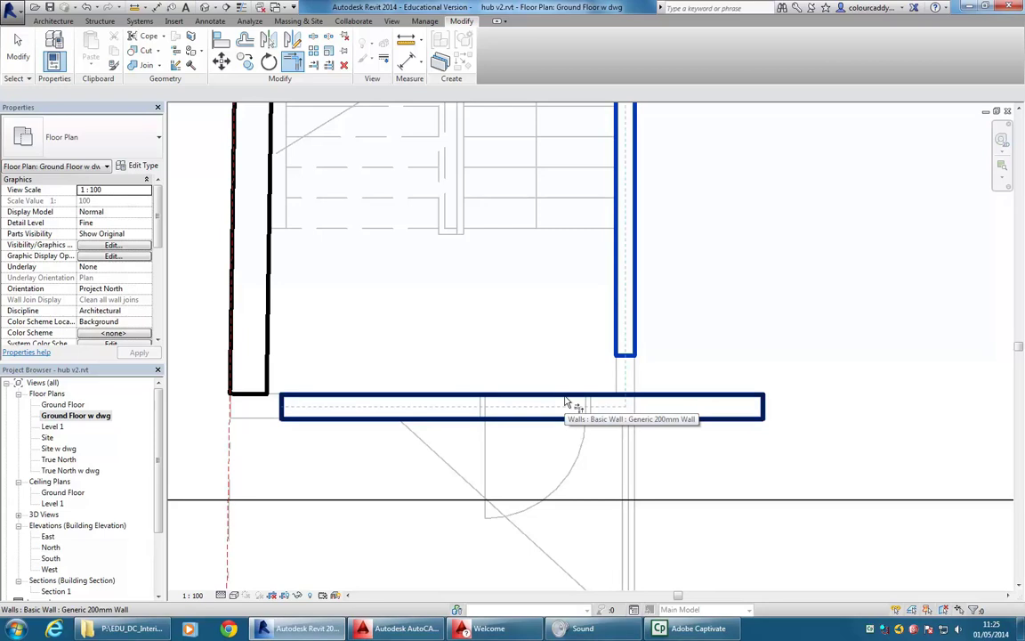
{"action": "scroll", "coordinate": [562, 402], "scroll_direction": "up", "scroll_amount": 2}
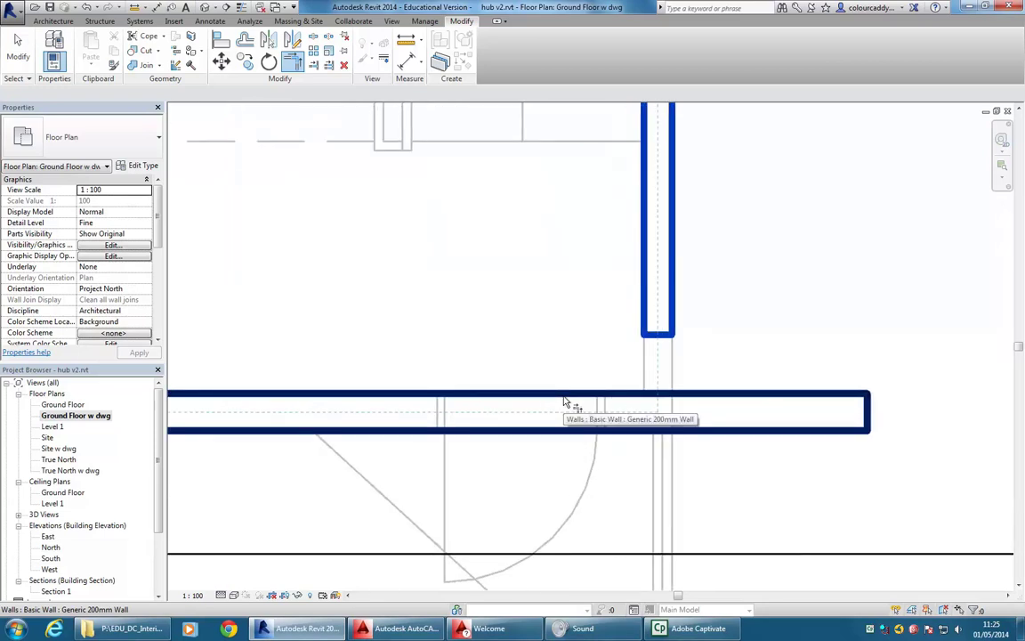
{"action": "middle_click_drag", "start_coordinate": [563, 402], "coordinate": [679, 345]}
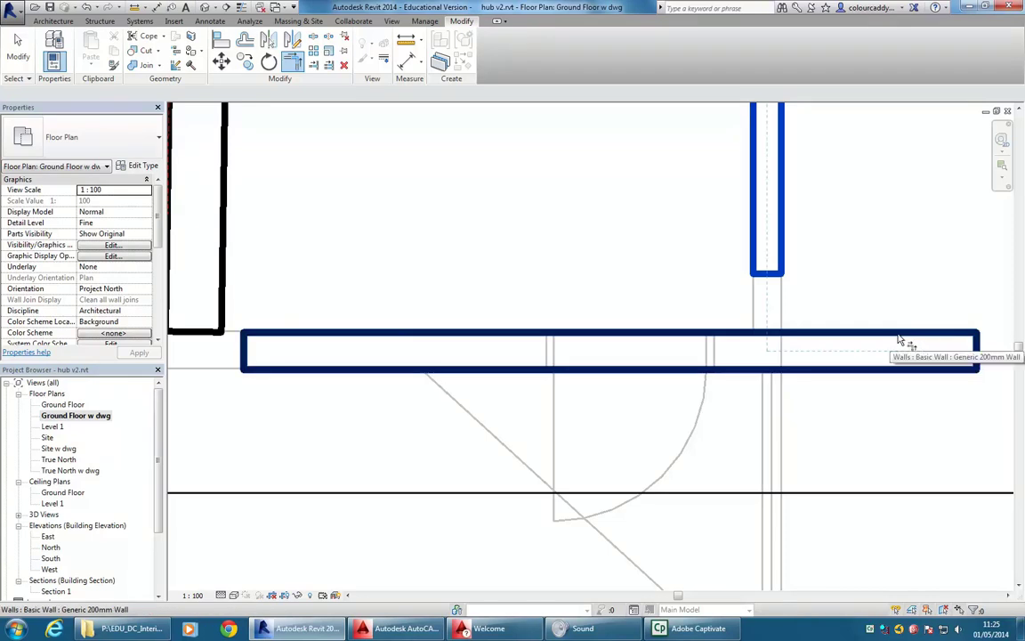
{"action": "middle_click_drag", "start_coordinate": [605, 276], "coordinate": [576, 312]}
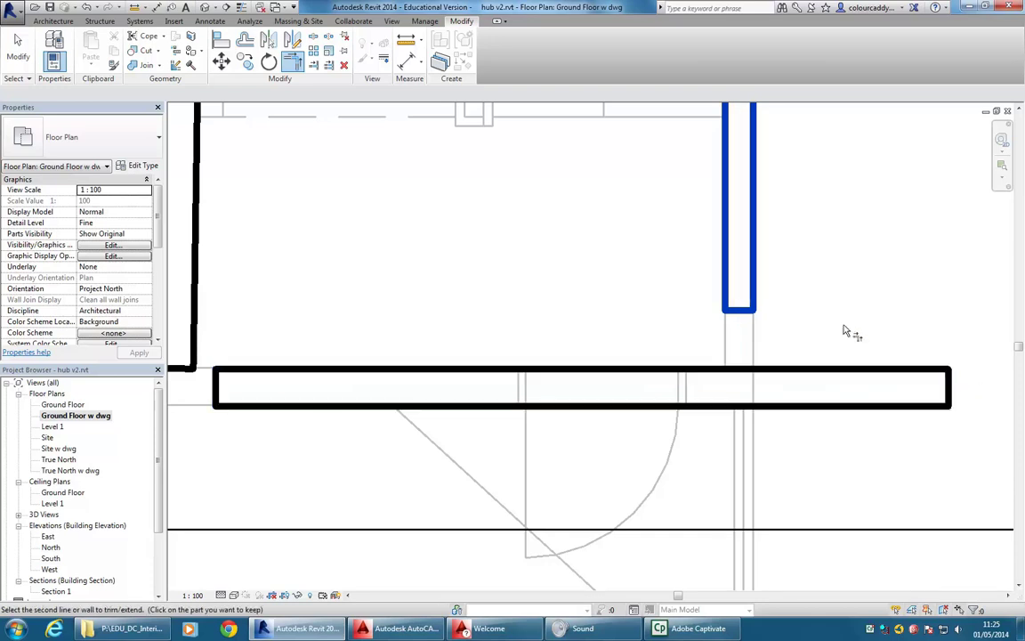
{"action": "left_click", "coordinate": [853, 378]}
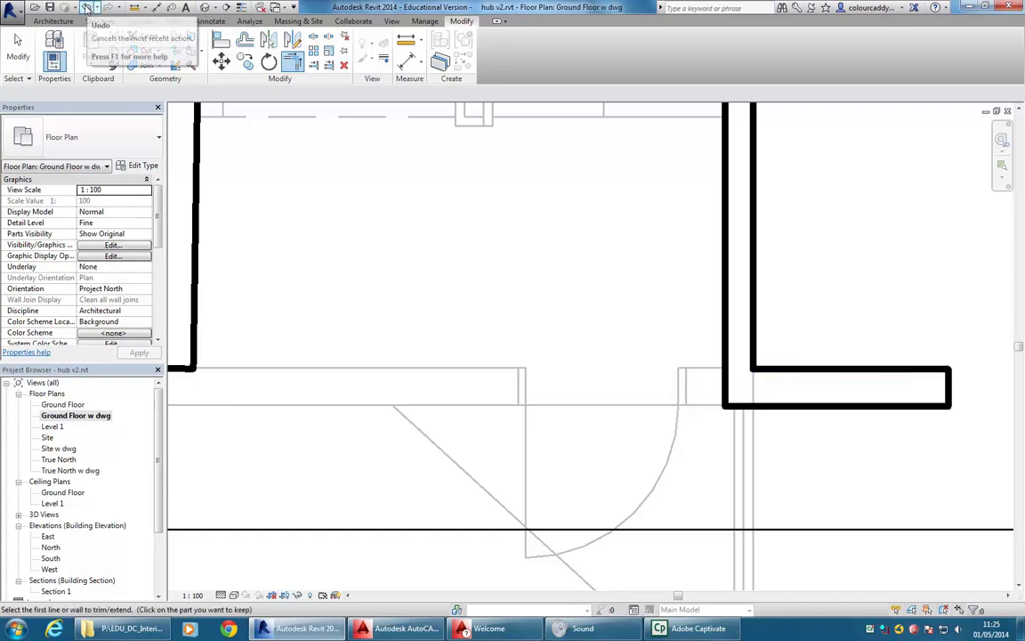
{"action": "left_click", "coordinate": [89, 8]}
Trim the 150 mm stair wall and the south 200 mm wall to a corner, keeping the part west of the crossing.
{"action": "left_click", "coordinate": [292, 60]}
{"action": "left_click", "coordinate": [730, 272]}
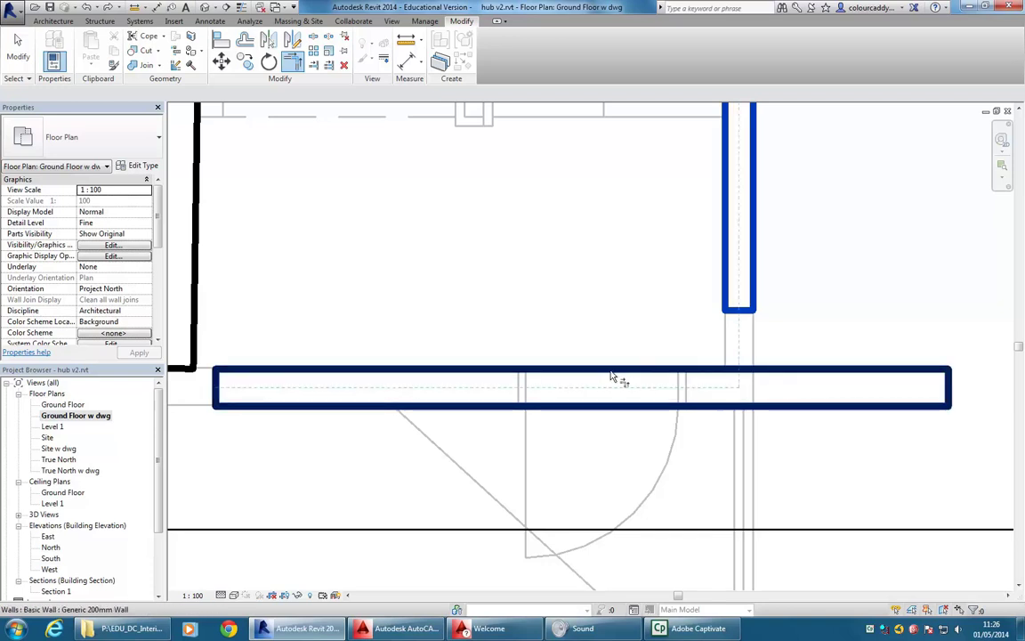
{"action": "left_click", "coordinate": [549, 377]}
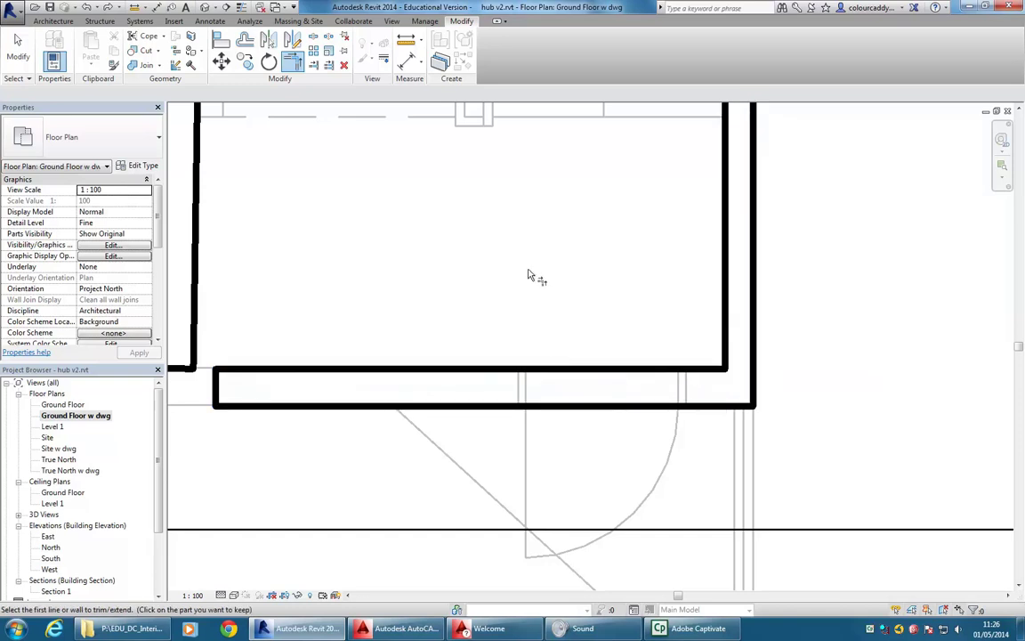
Extend the south 200 mm wall and the west 300 mm external wall to meet in a corner, and leave the trim command.
{"action": "scroll", "coordinate": [530, 276], "scroll_direction": "down", "scroll_amount": 2}
{"action": "middle_click_drag", "start_coordinate": [529, 276], "coordinate": [637, 300]}
{"action": "left_click", "coordinate": [442, 377]}
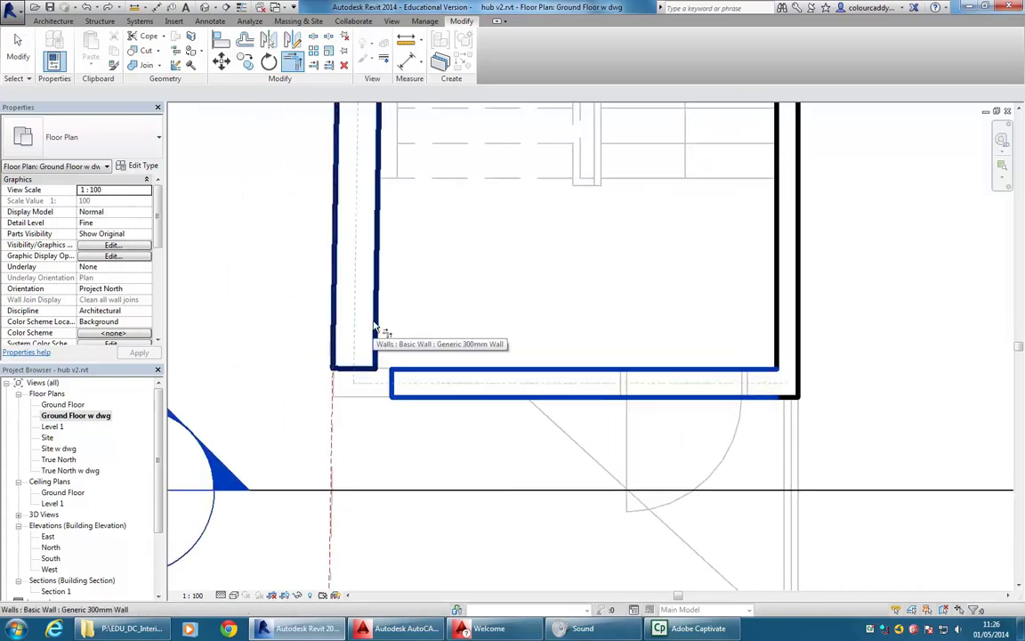
{"action": "left_click", "coordinate": [374, 329]}
{"action": "scroll", "coordinate": [427, 374], "scroll_direction": "up", "scroll_amount": 2}
{"action": "right_click", "coordinate": [436, 367]}
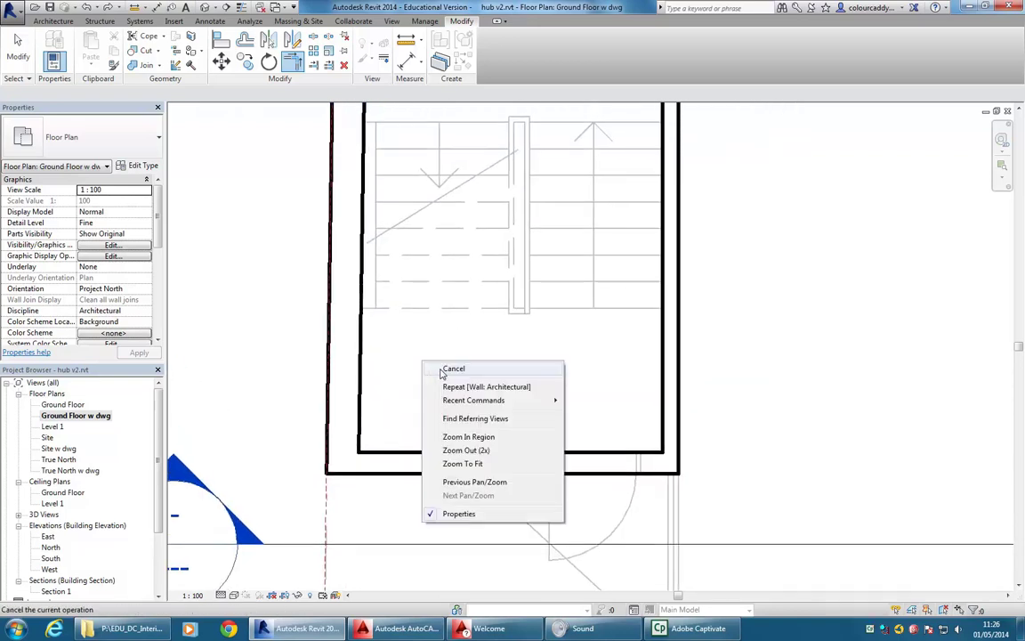
{"action": "left_click", "coordinate": [457, 374]}
Review the joined stair walls and the traced walls across the whole ground floor plan.
{"action": "scroll", "coordinate": [462, 368], "scroll_direction": "down", "scroll_amount": 2}
{"action": "scroll", "coordinate": [458, 440], "scroll_direction": "up", "scroll_amount": 1}
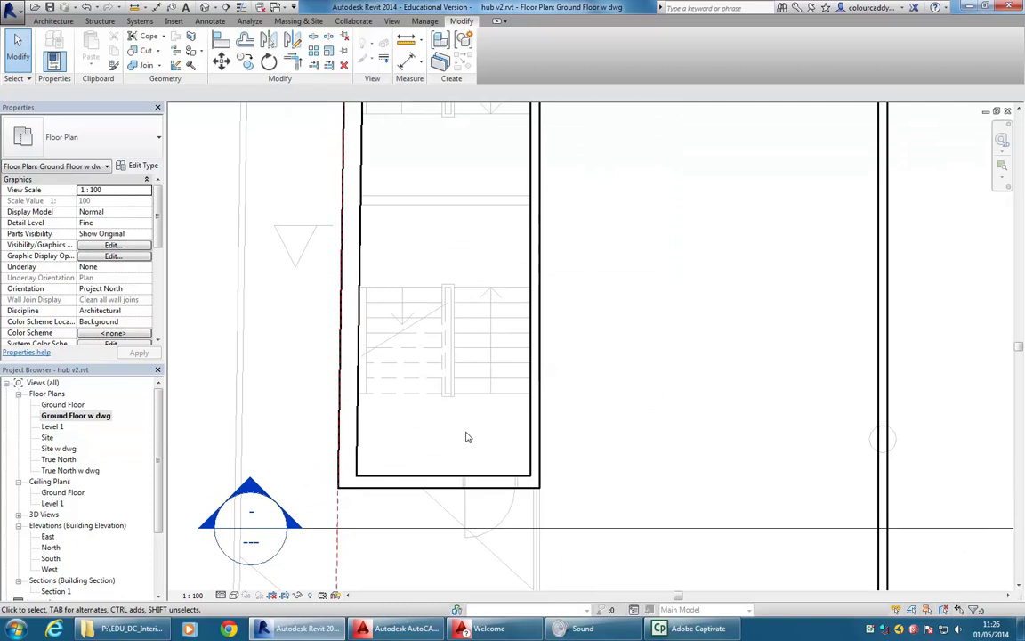
{"action": "scroll", "coordinate": [448, 207], "scroll_direction": "down", "scroll_amount": 3}
{"action": "middle_click_drag", "start_coordinate": [455, 248], "coordinate": [412, 323]}
{"action": "scroll", "coordinate": [525, 335], "scroll_direction": "down", "scroll_amount": 2}
{"action": "middle_click_drag", "start_coordinate": [552, 346], "coordinate": [433, 326]}
{"action": "scroll", "coordinate": [562, 365], "scroll_direction": "down", "scroll_amount": 2}
{"action": "middle_click_drag", "start_coordinate": [567, 367], "coordinate": [458, 294]}
{"action": "scroll", "coordinate": [471, 314], "scroll_direction": "down", "scroll_amount": 1}
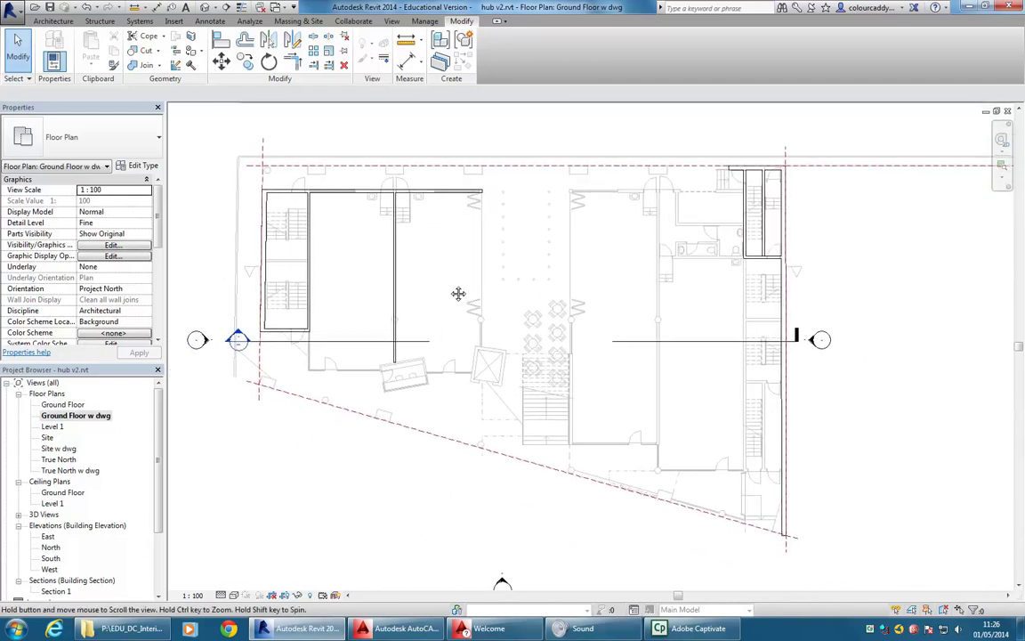
{"action": "scroll", "coordinate": [451, 260], "scroll_direction": "down", "scroll_amount": 1}
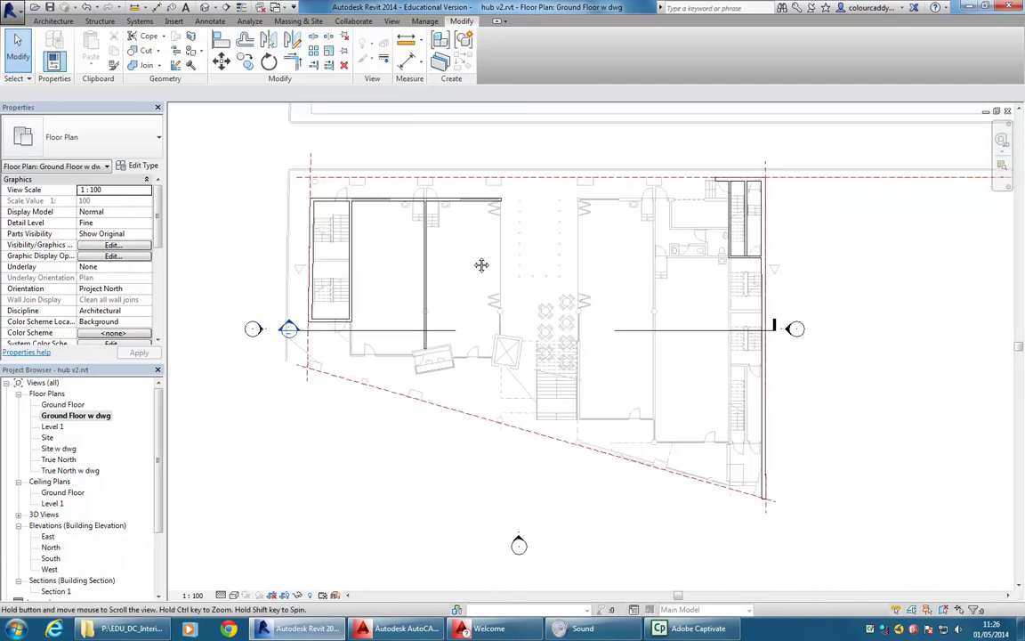
Check the walls against the levels in the South elevation and return to the Ground Floor w dwg plan.
{"action": "double_click", "coordinate": [520, 542]}
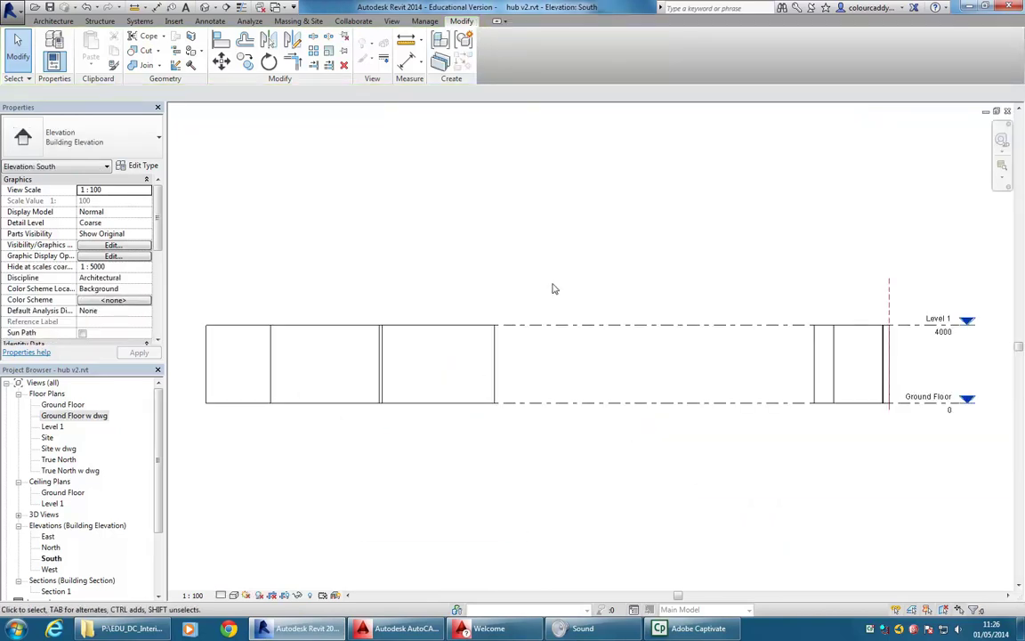
{"action": "scroll", "coordinate": [548, 290], "scroll_direction": "down", "scroll_amount": 1}
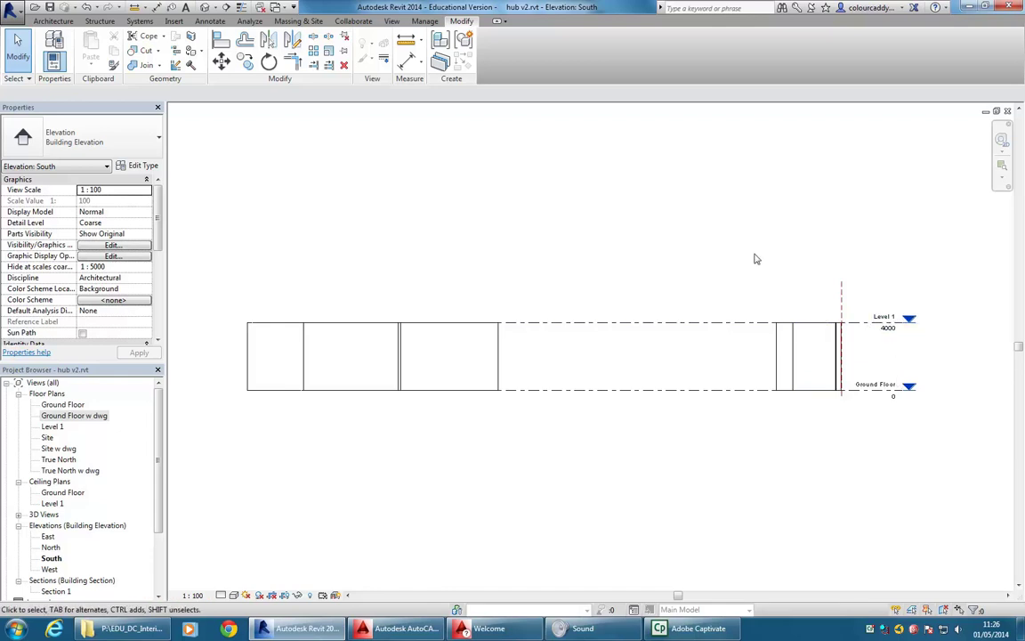
{"action": "double_click", "coordinate": [89, 415]}
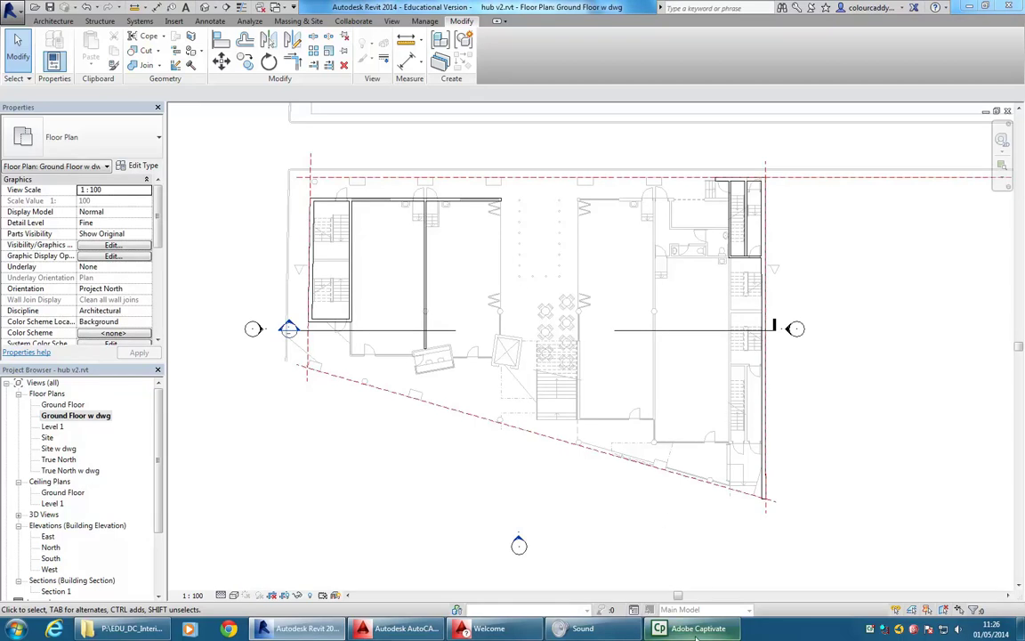
{"action": "left_click", "coordinate": [869, 633]}
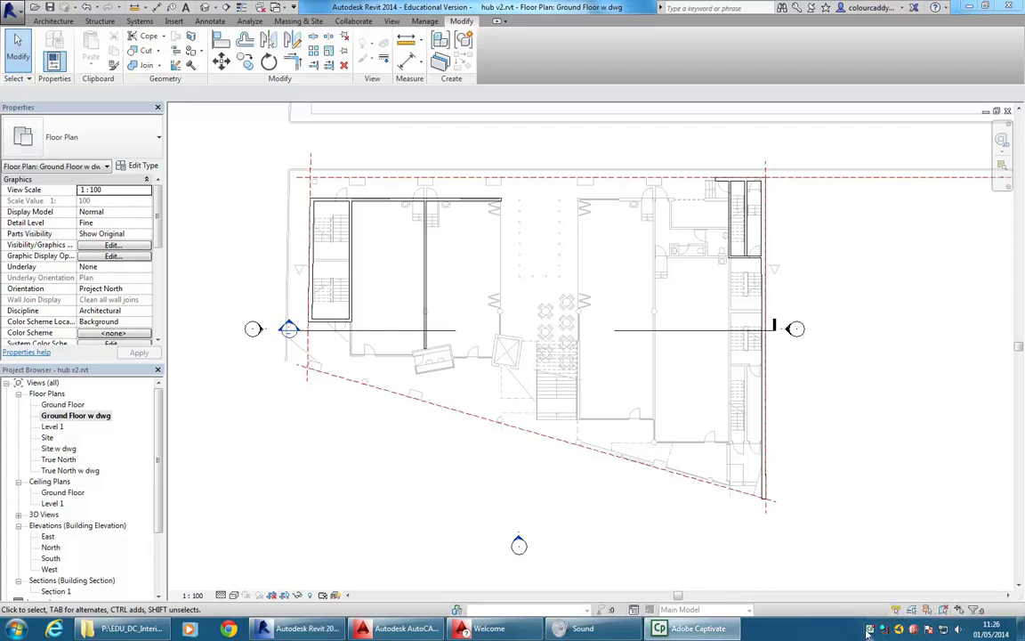